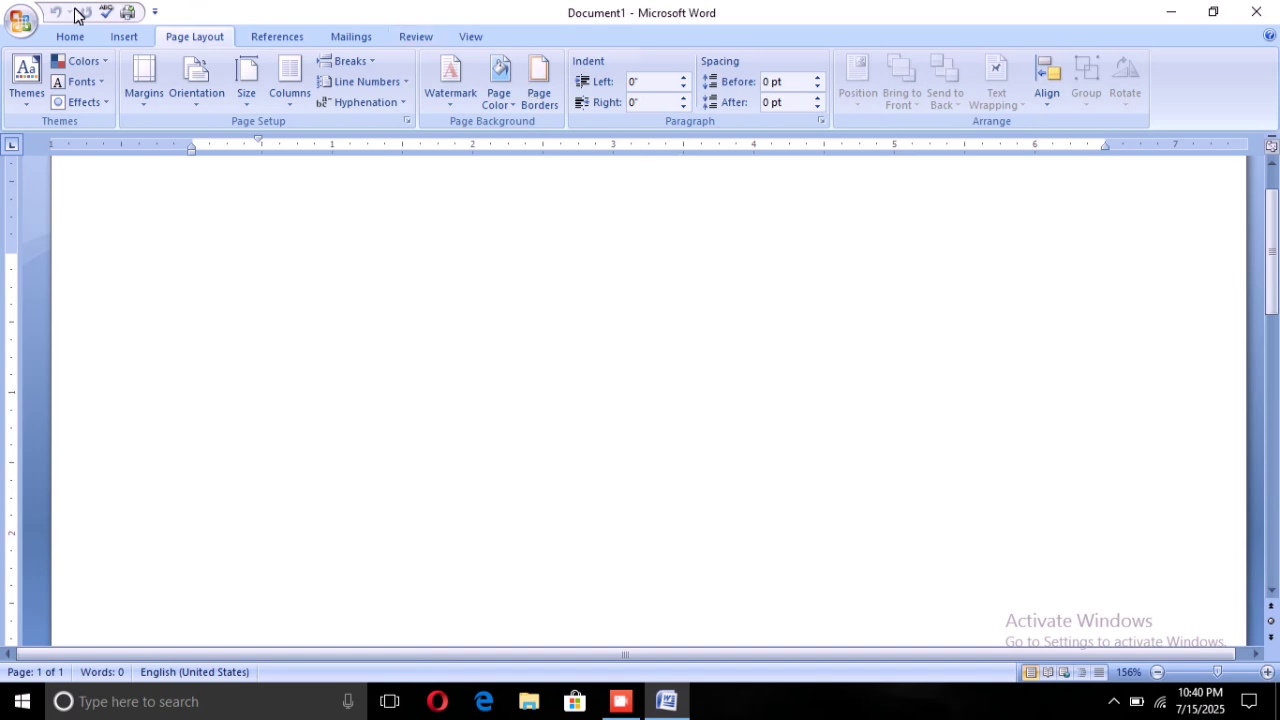
Switch the ribbon to the Home tab's text-formatting commands
click(50, 30)
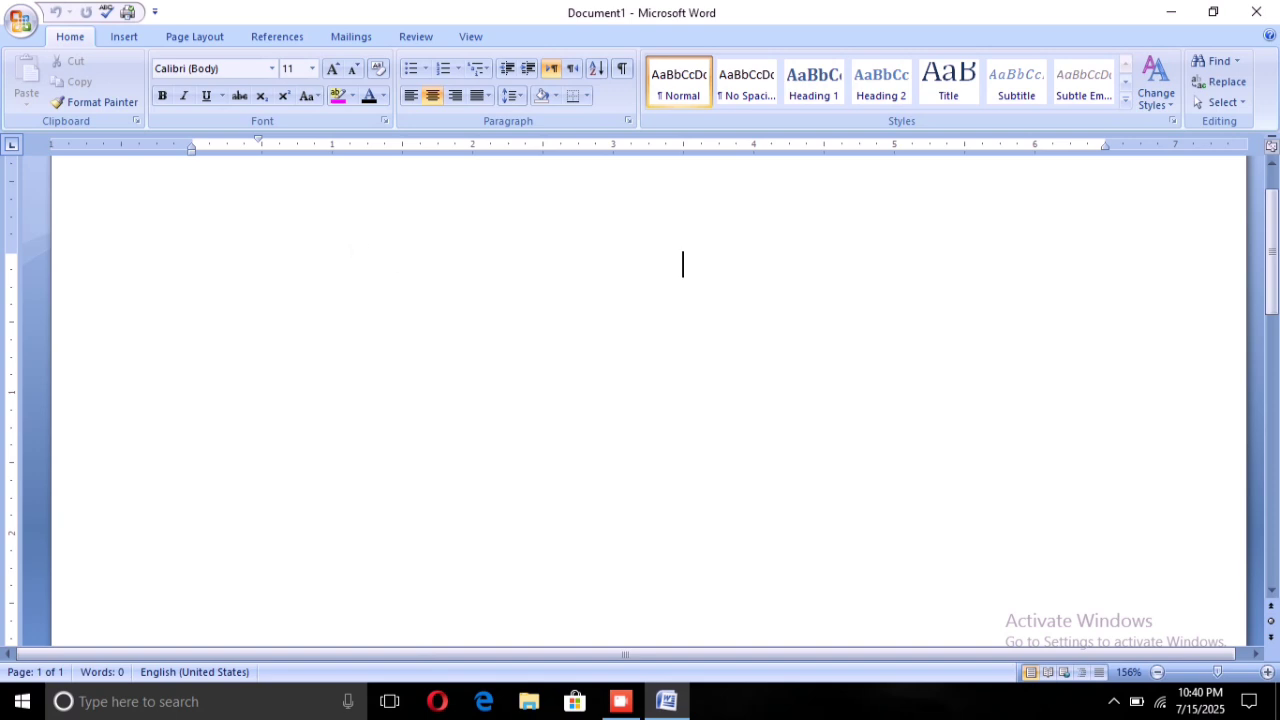
Set Page Layout orientation to Landscape and left-align the empty paragraph
click(177, 36)
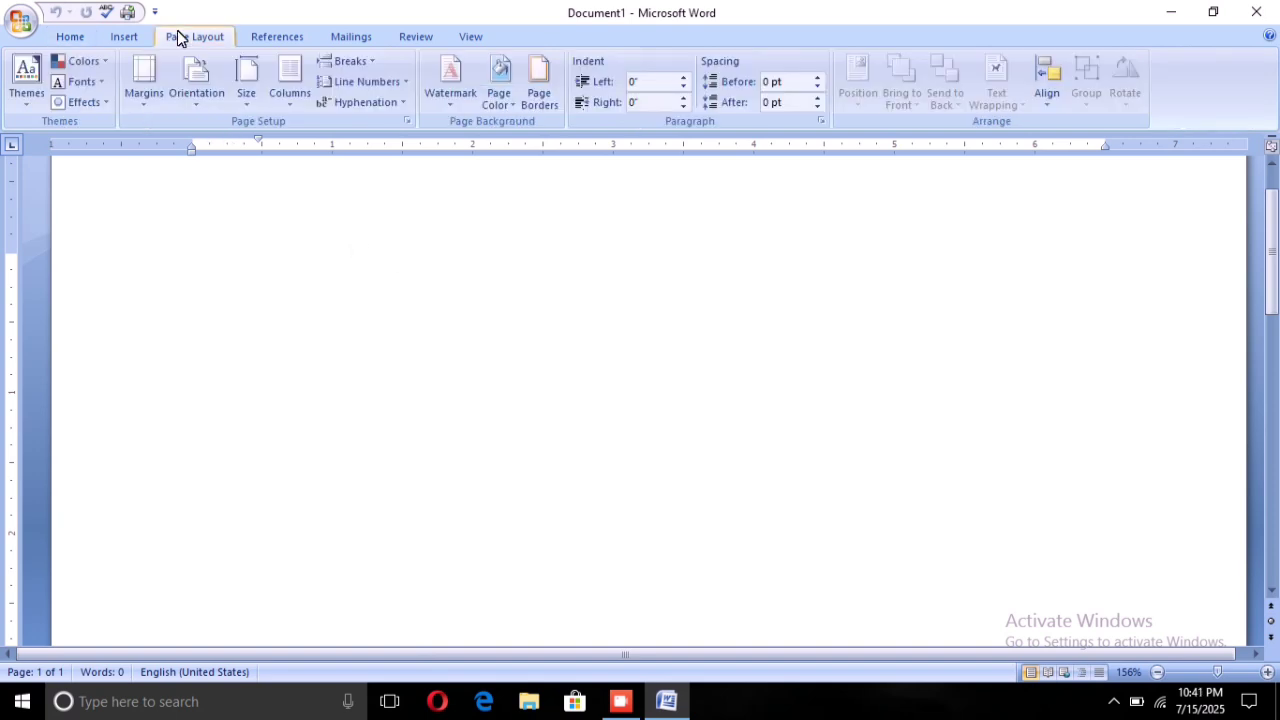
click(194, 90)
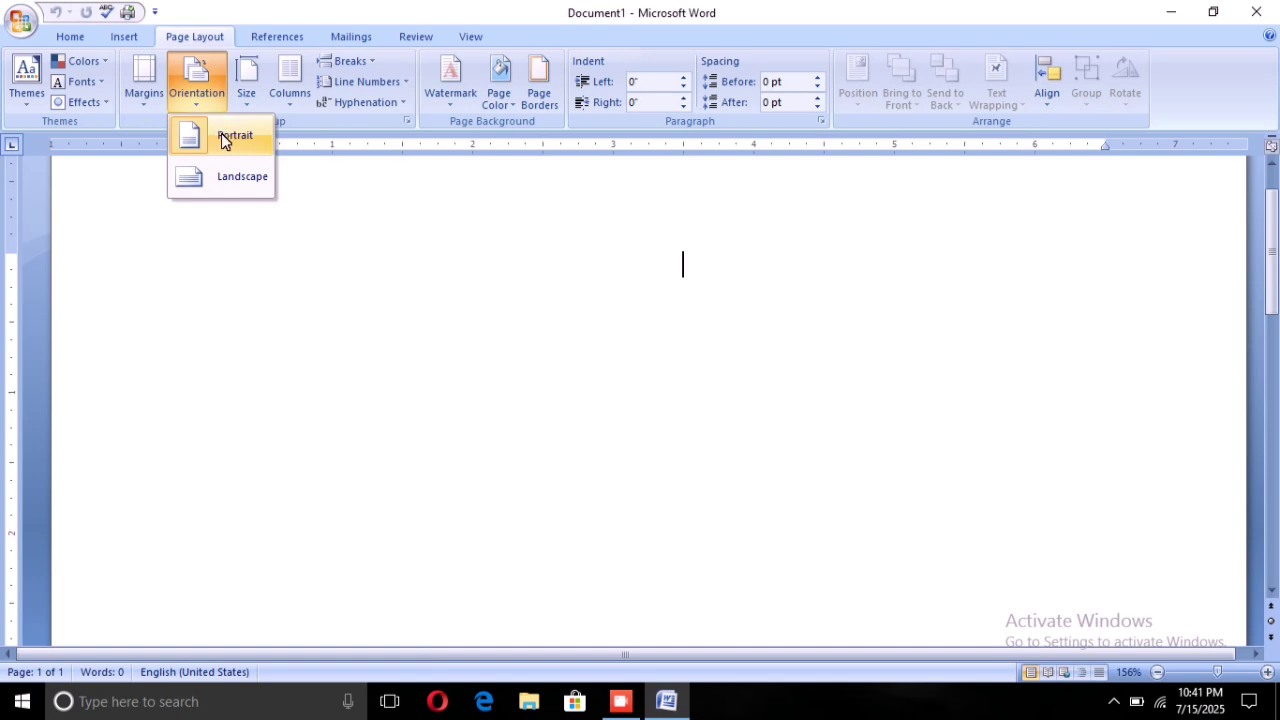
click(244, 167)
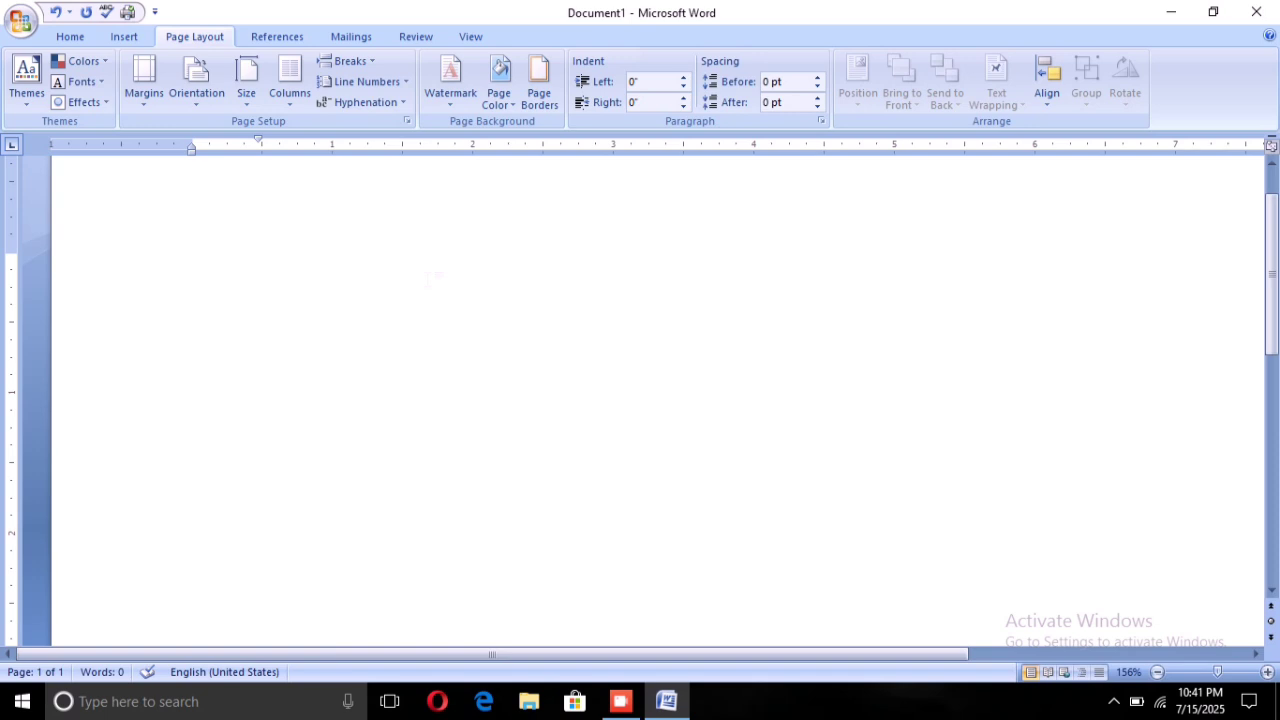
key(BackSpace)
Apply the Narrow 0.5-inch margin preset and return the paragraph to the left margin
click(132, 91)
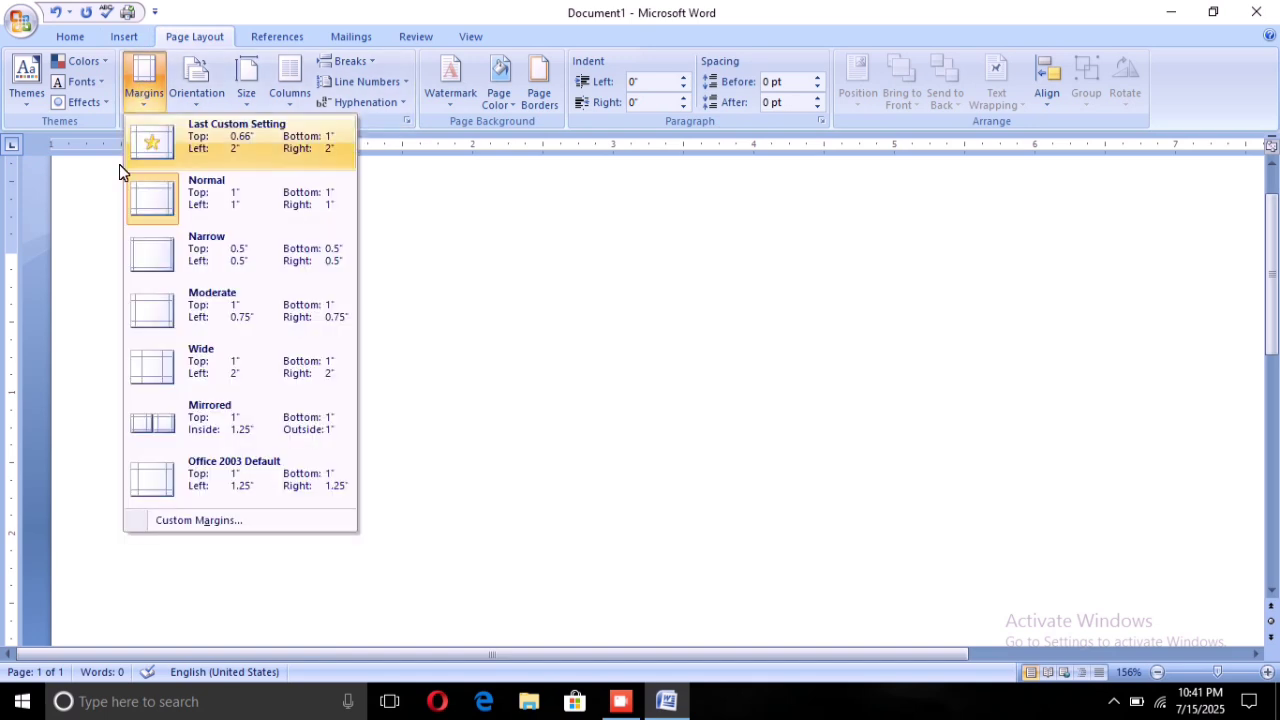
click(140, 251)
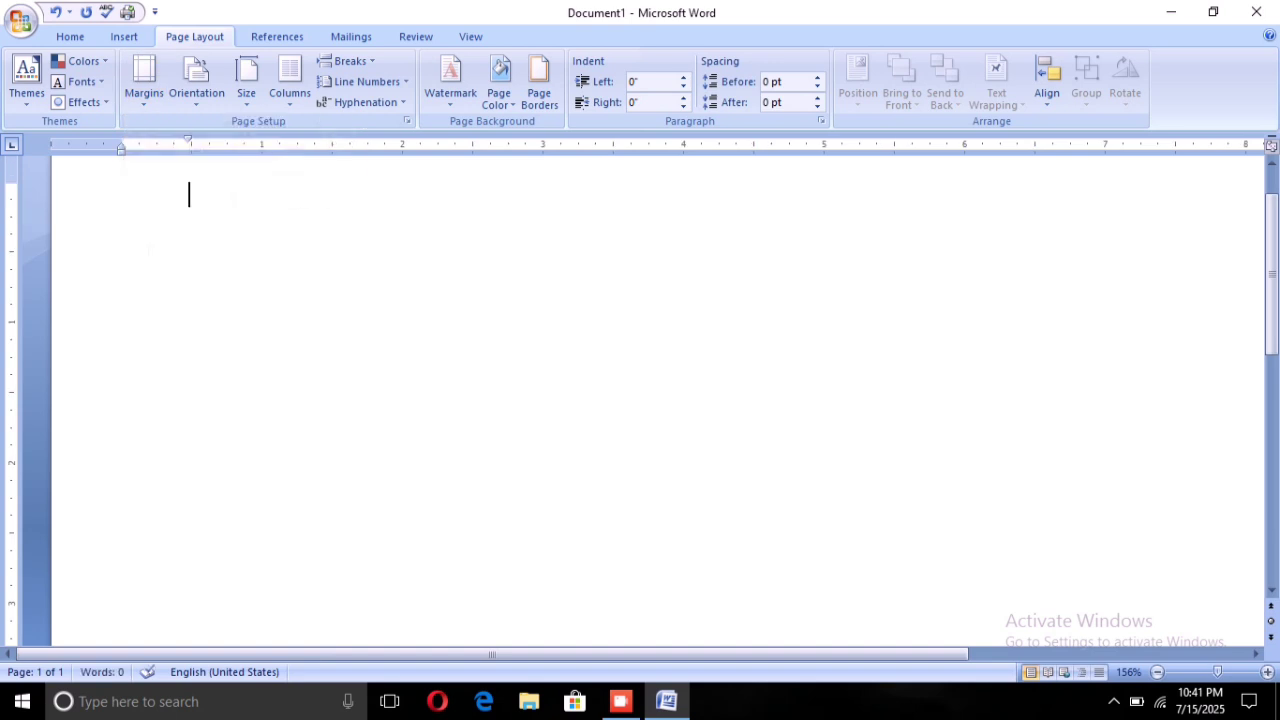
key(BackSpace)
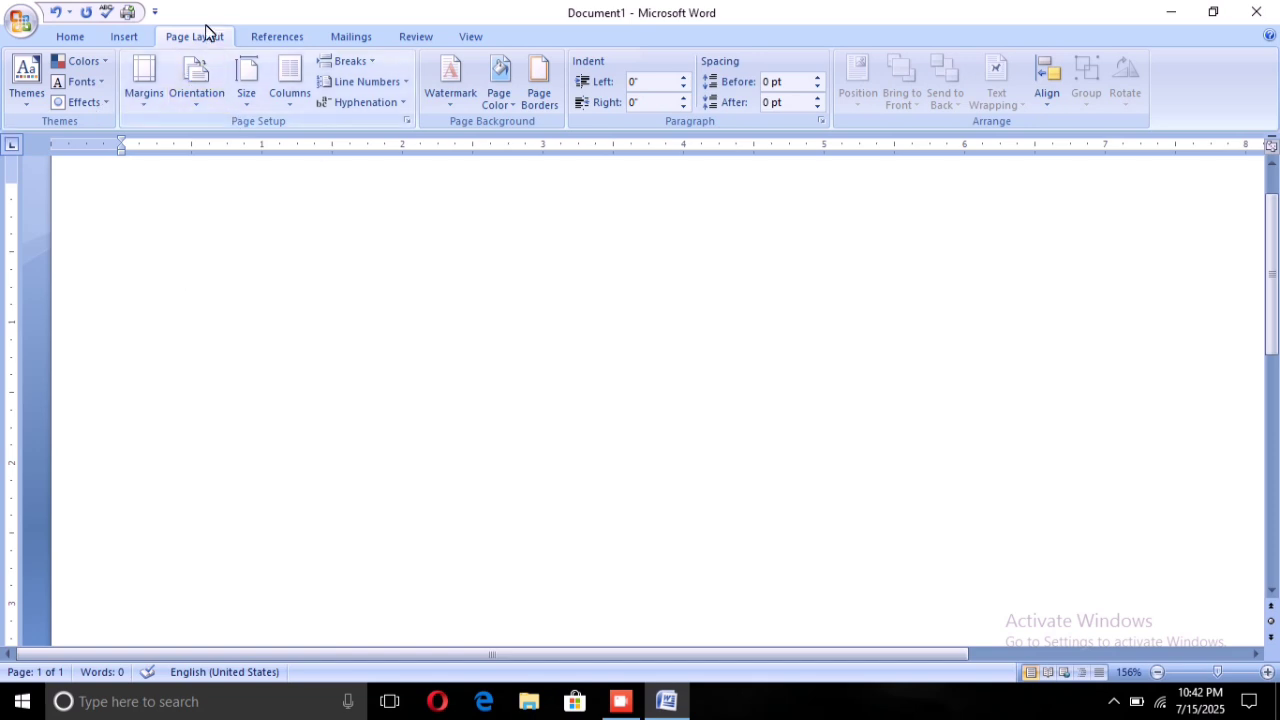
In Page Borders, choose a thick solid line style for the box border
click(537, 100)
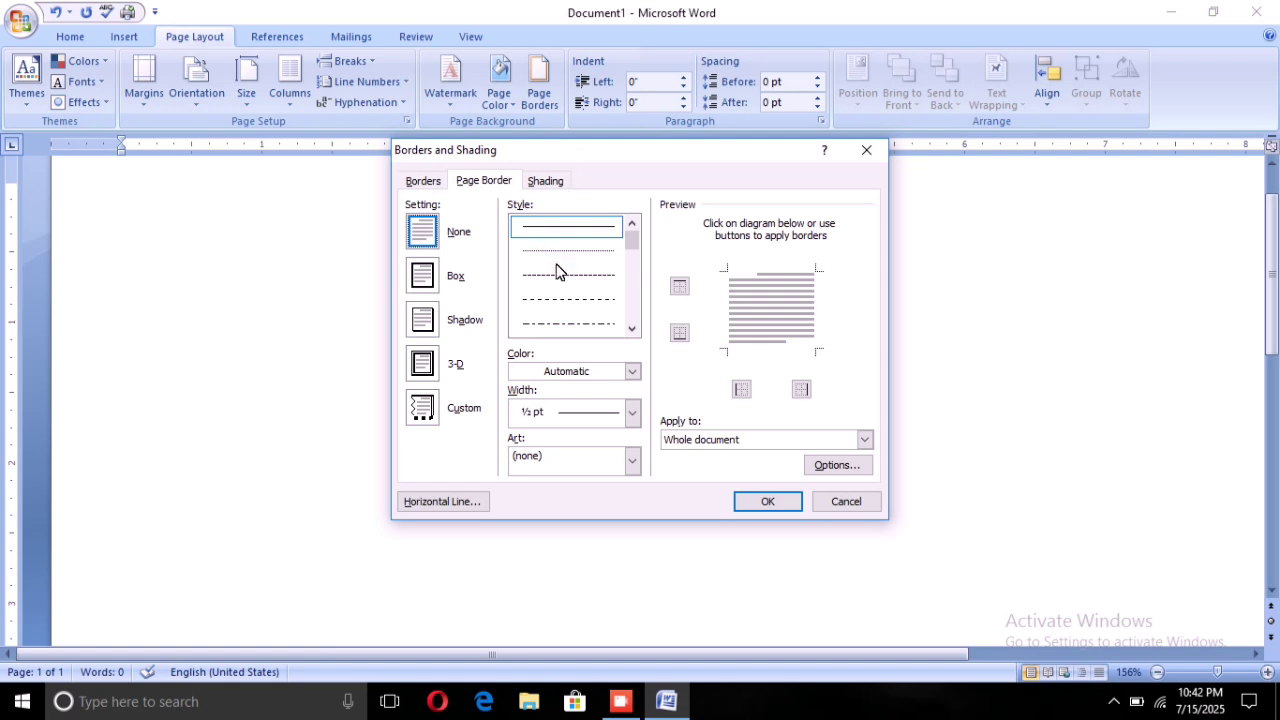
scroll(558, 272, down, 3)
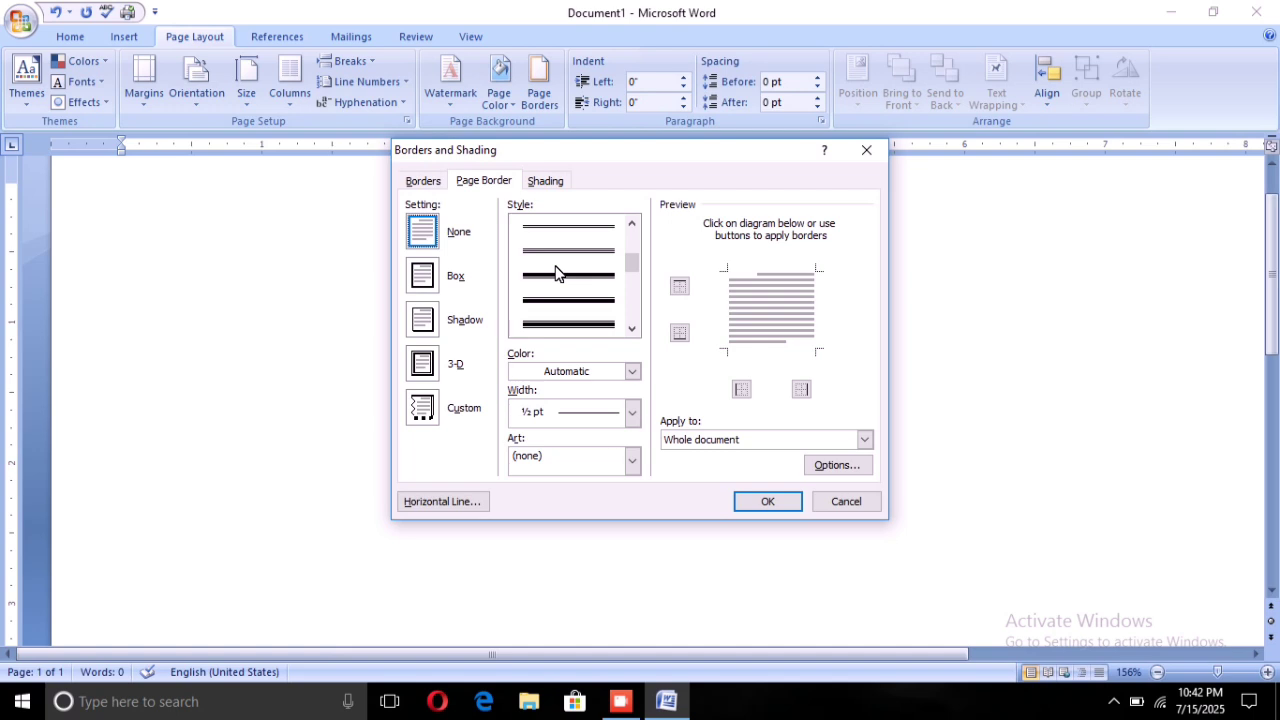
scroll(566, 305, up, 3)
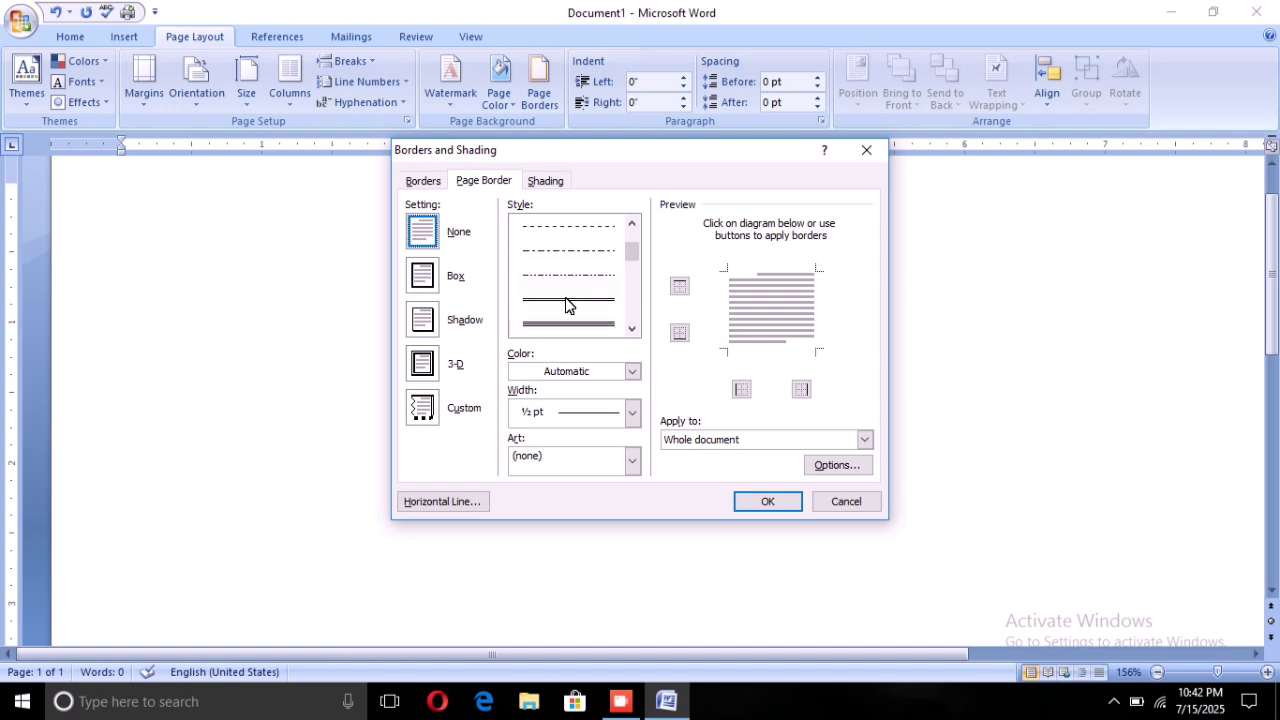
scroll(566, 305, down, 3)
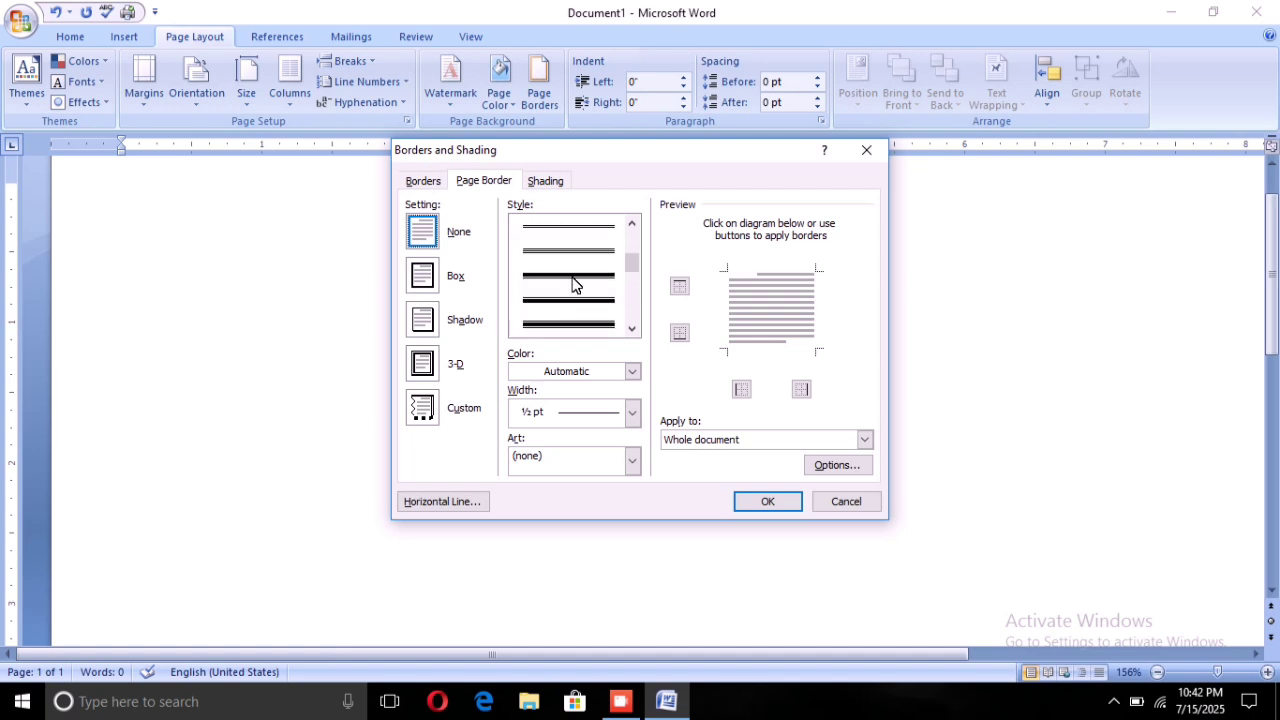
click(566, 272)
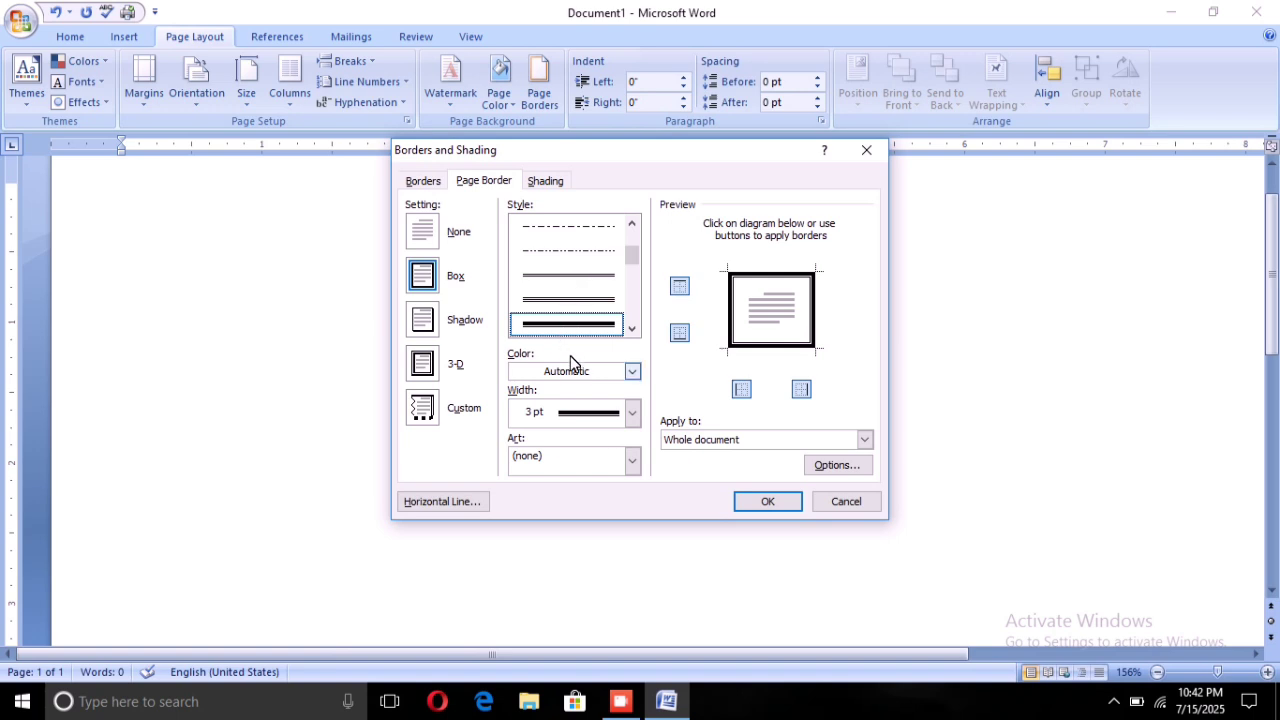
Make the border light blue at 4½ pt width and apply it to the page
click(624, 369)
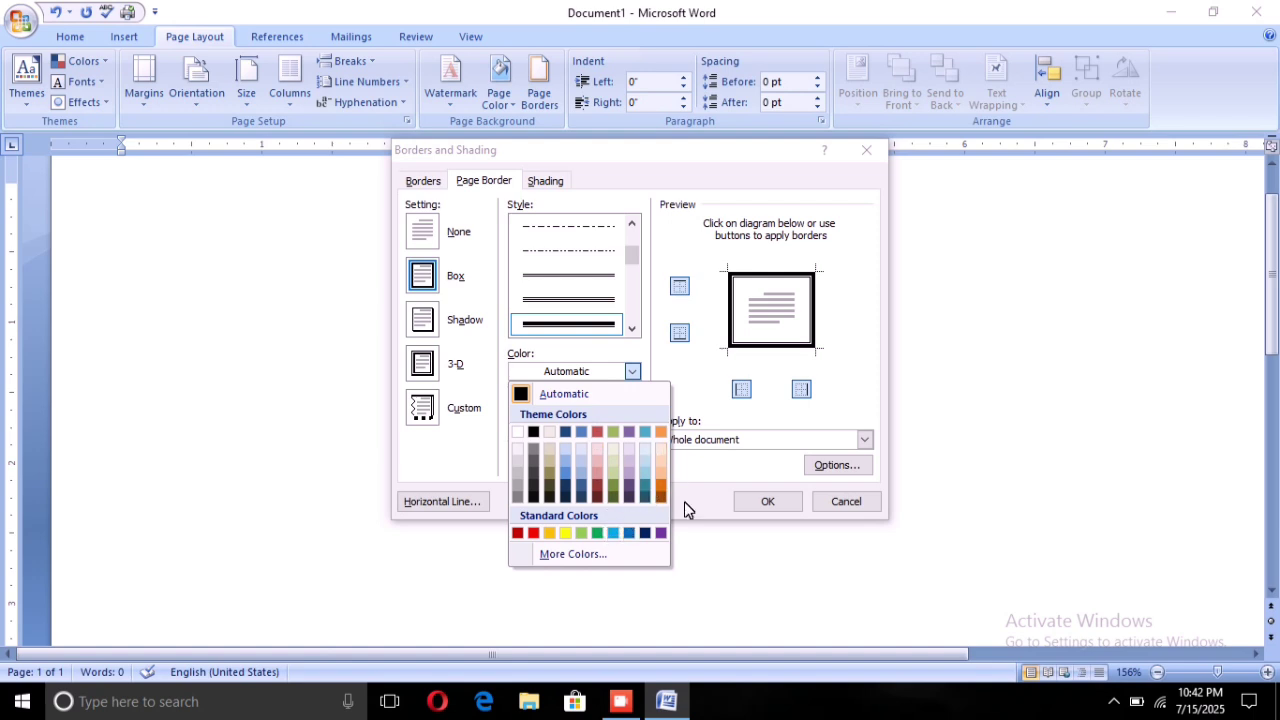
click(676, 364)
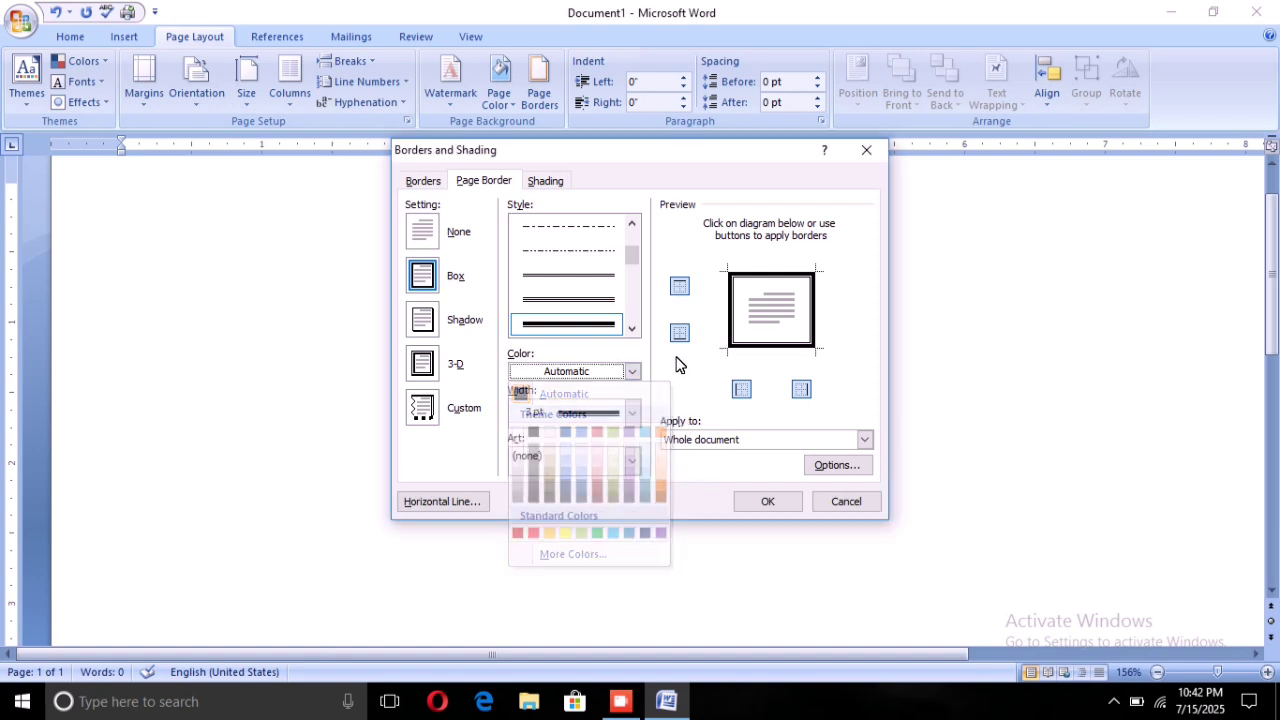
click(621, 372)
click(601, 532)
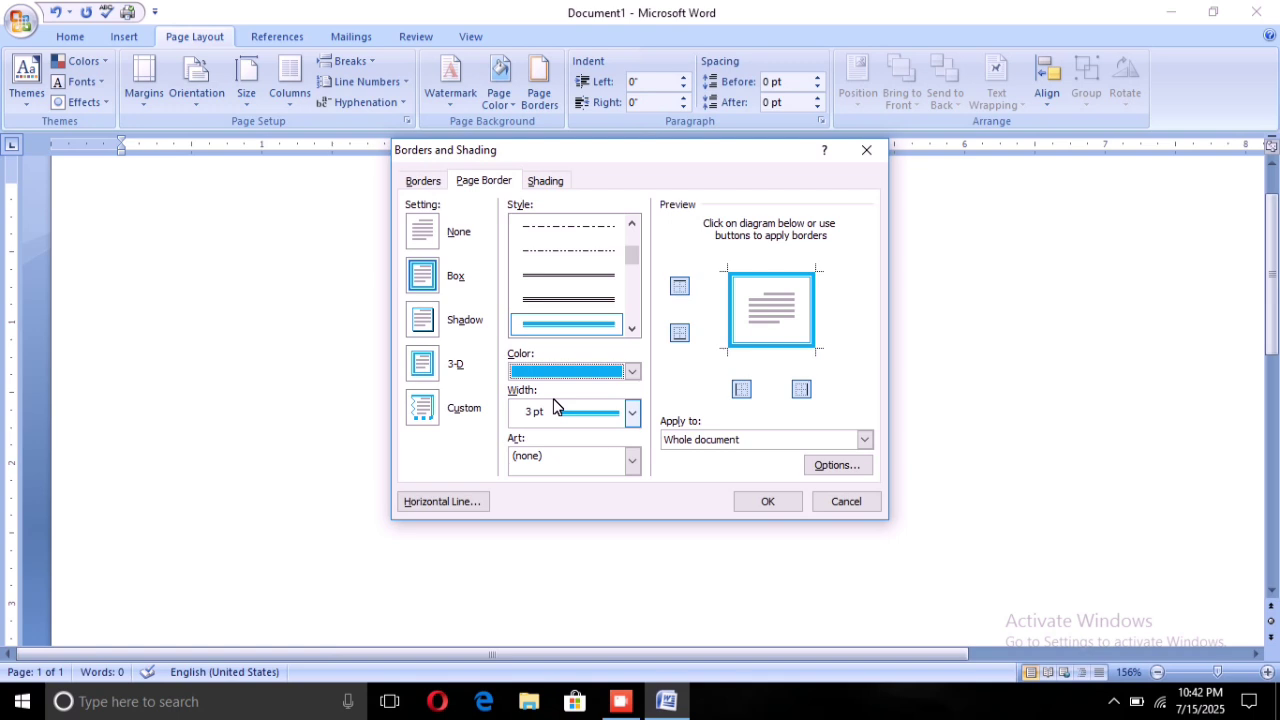
click(630, 414)
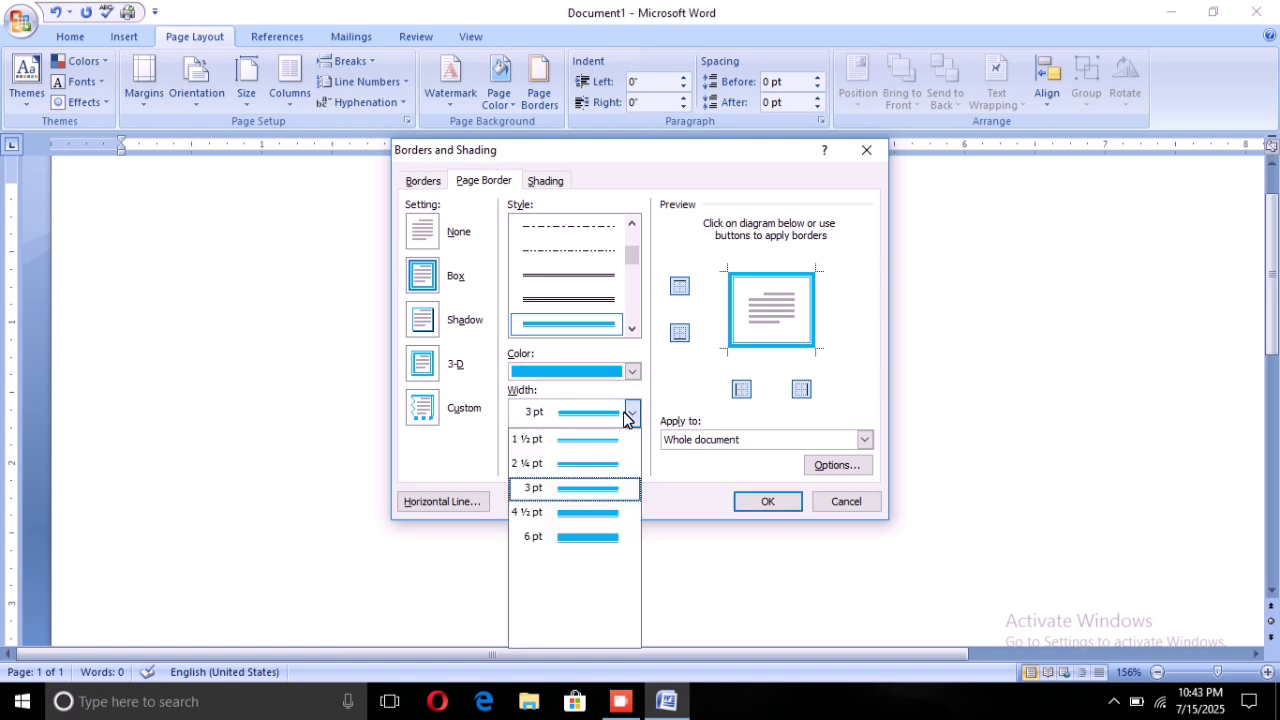
click(537, 514)
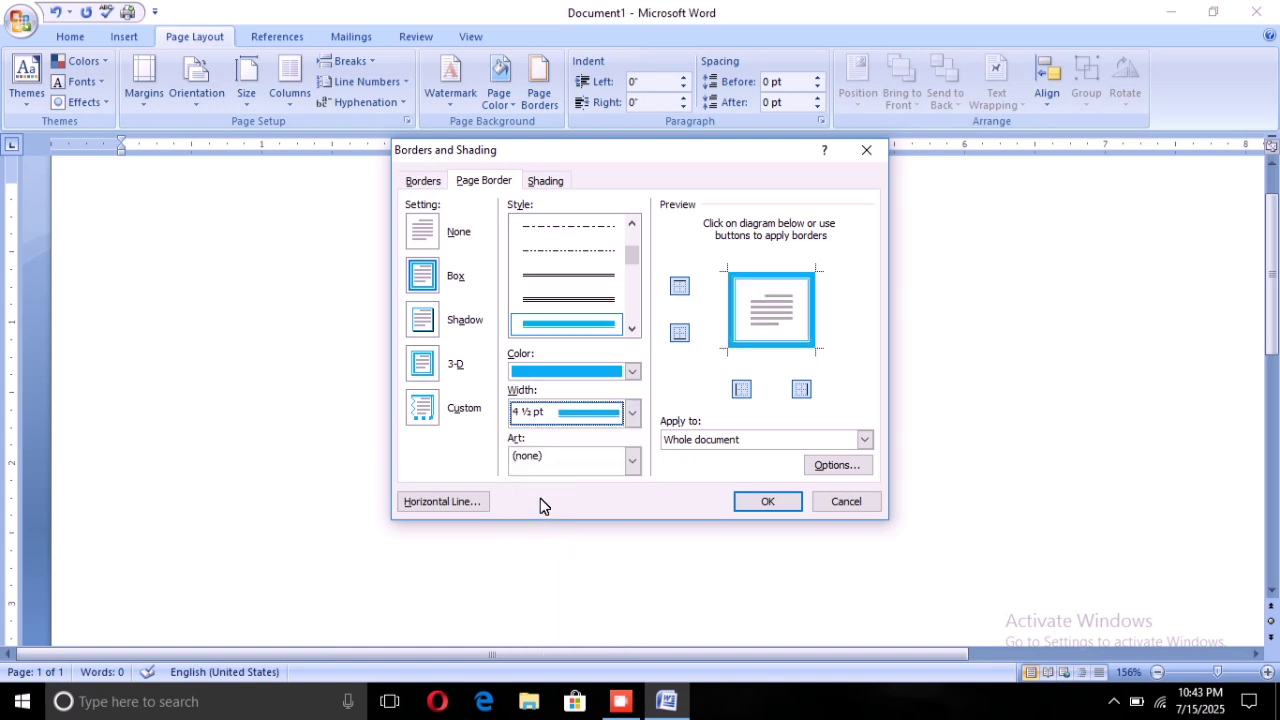
click(762, 501)
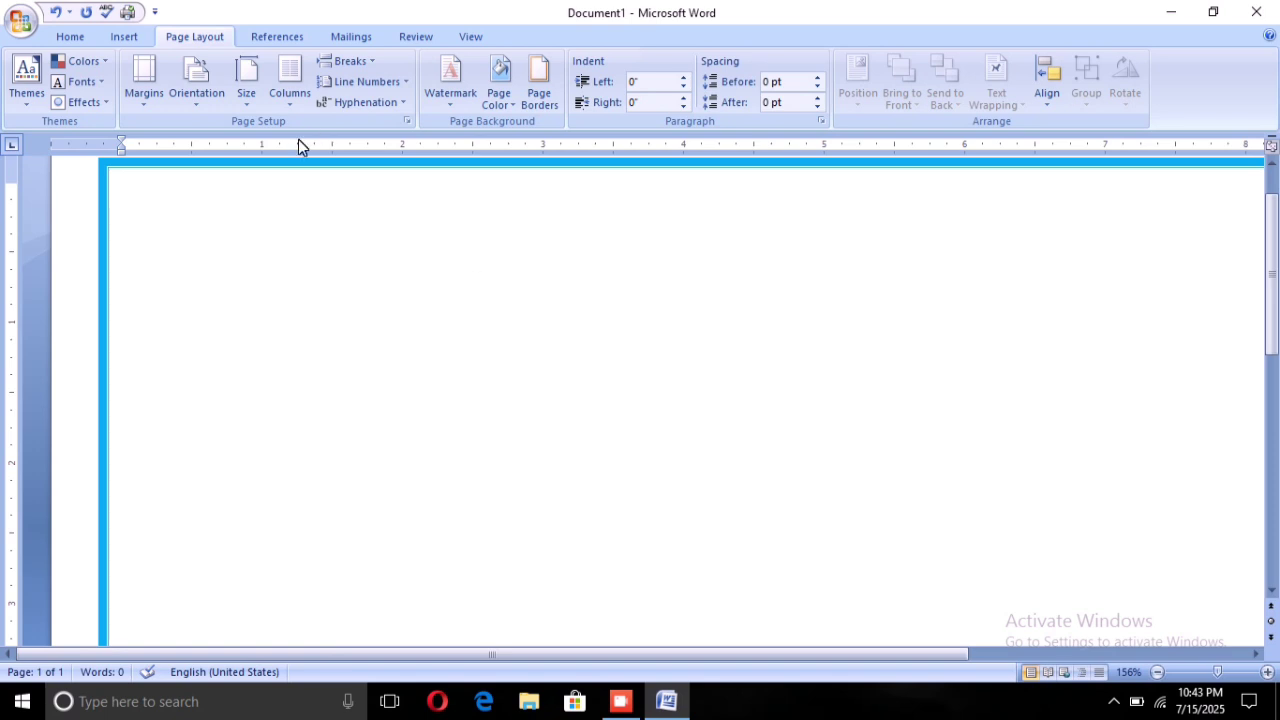
Set the document zoom to 100% to view the full page width
click(1211, 670)
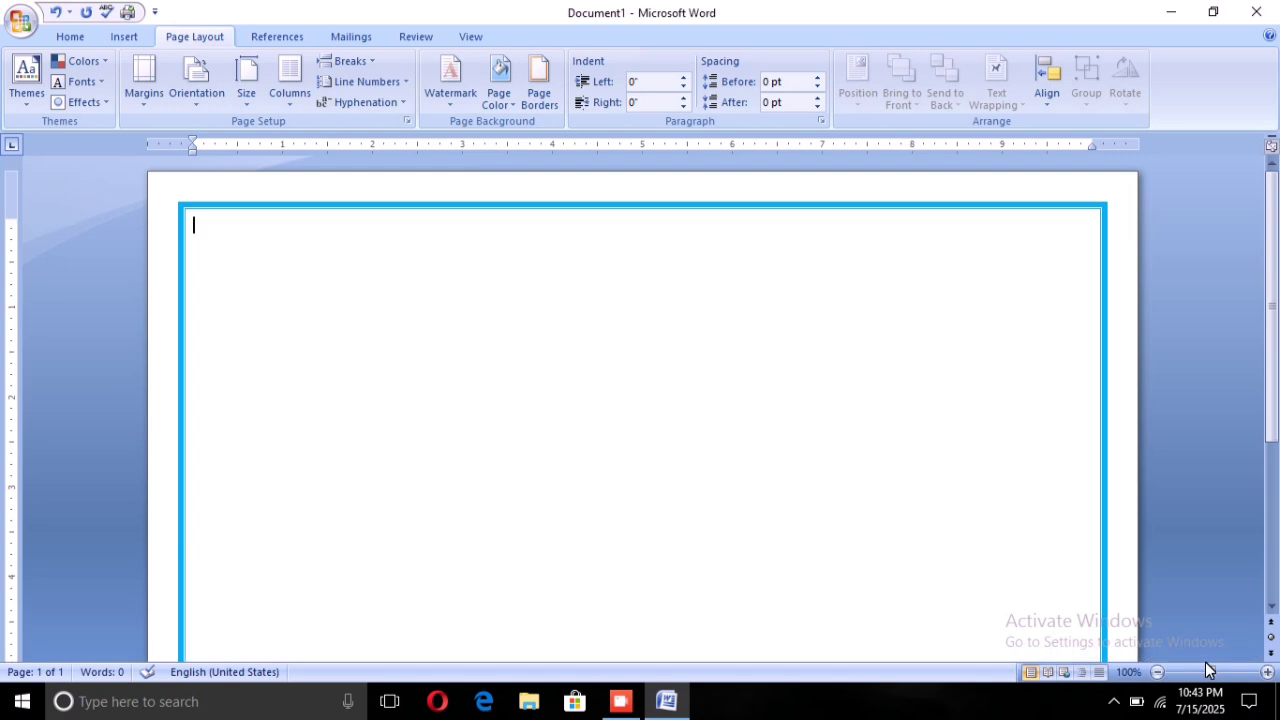
drag(1209, 663, 1206, 664)
scroll(640, 400, down, 5)
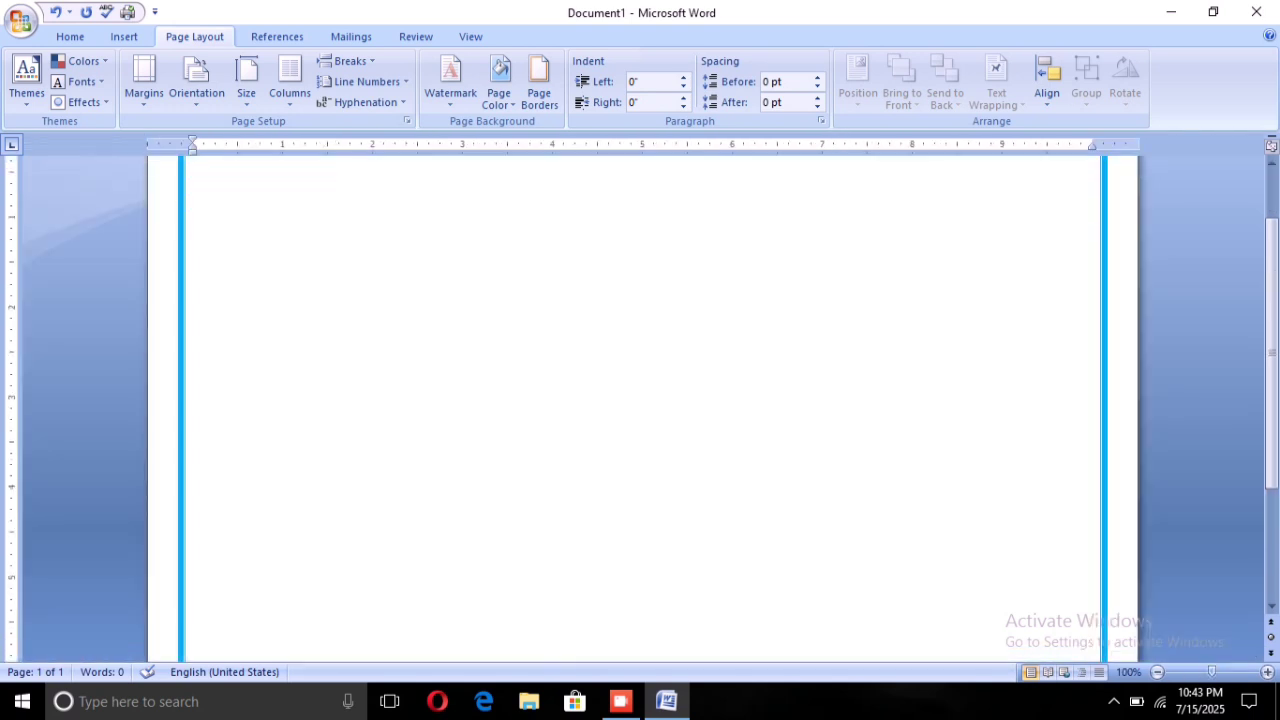
scroll(640, 400, up, 5)
scroll(640, 400, down, 2)
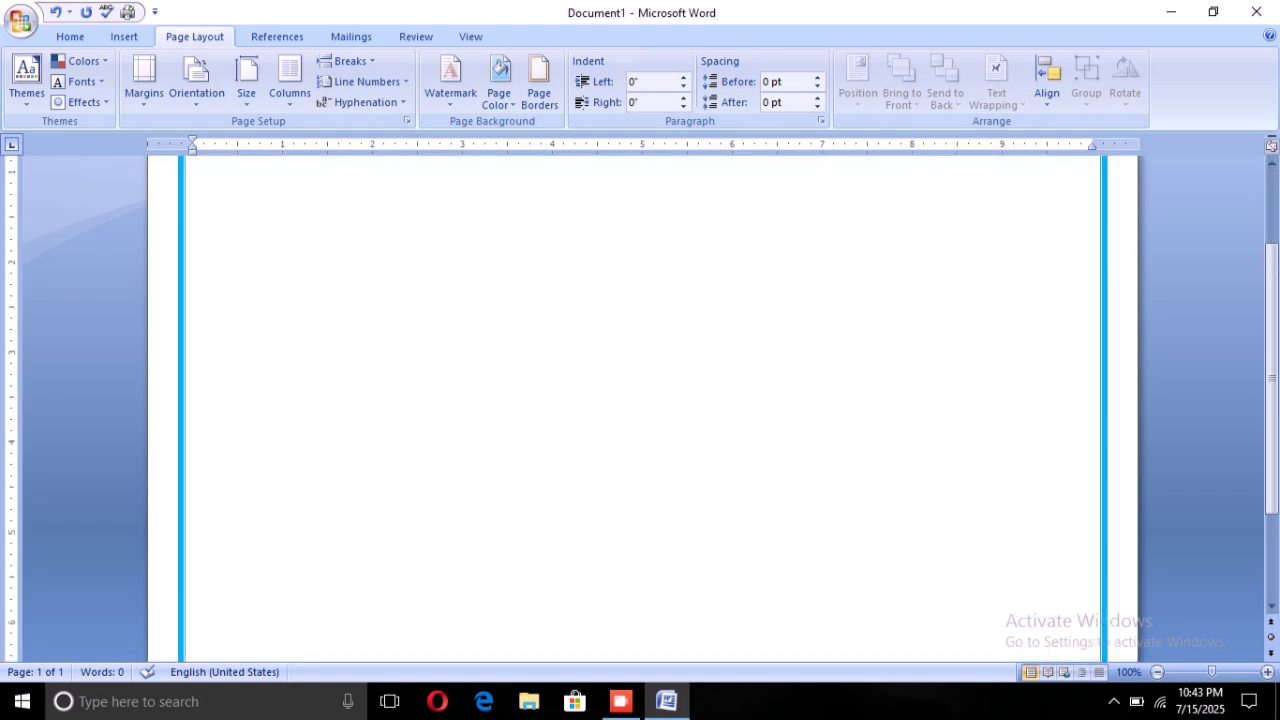
scroll(640, 400, down, 1)
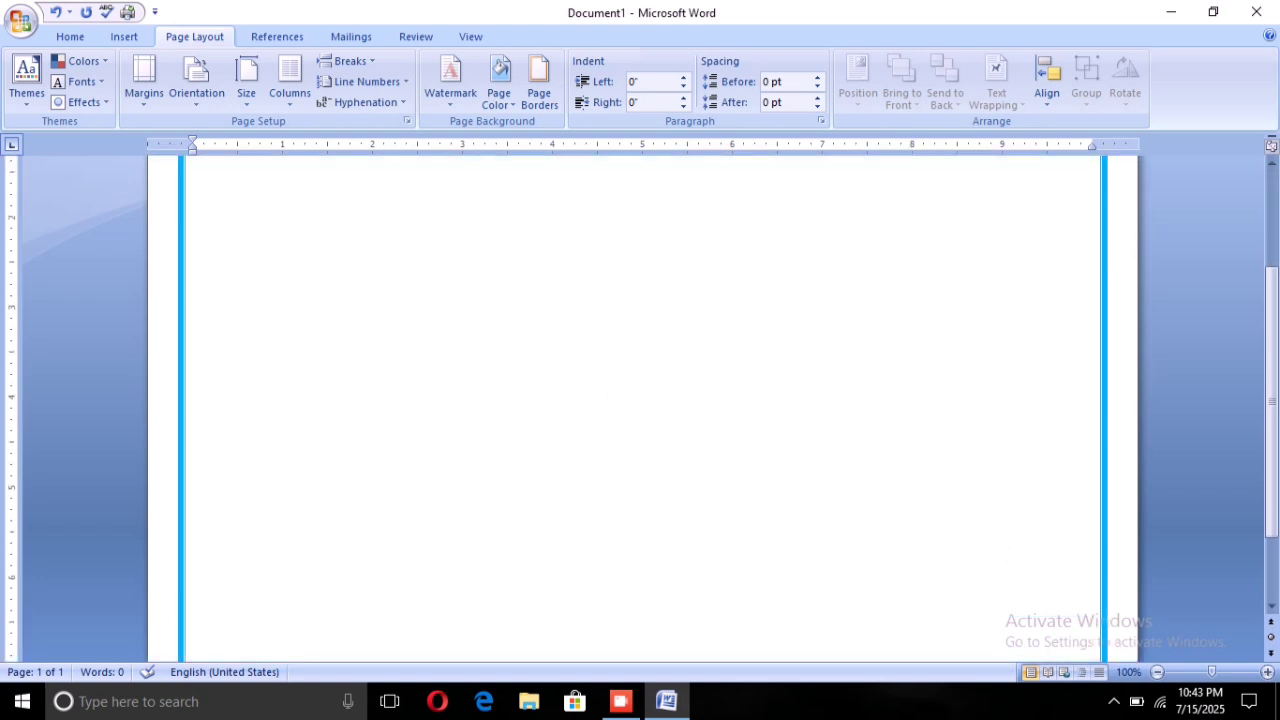
Change the paper size to A4
click(245, 82)
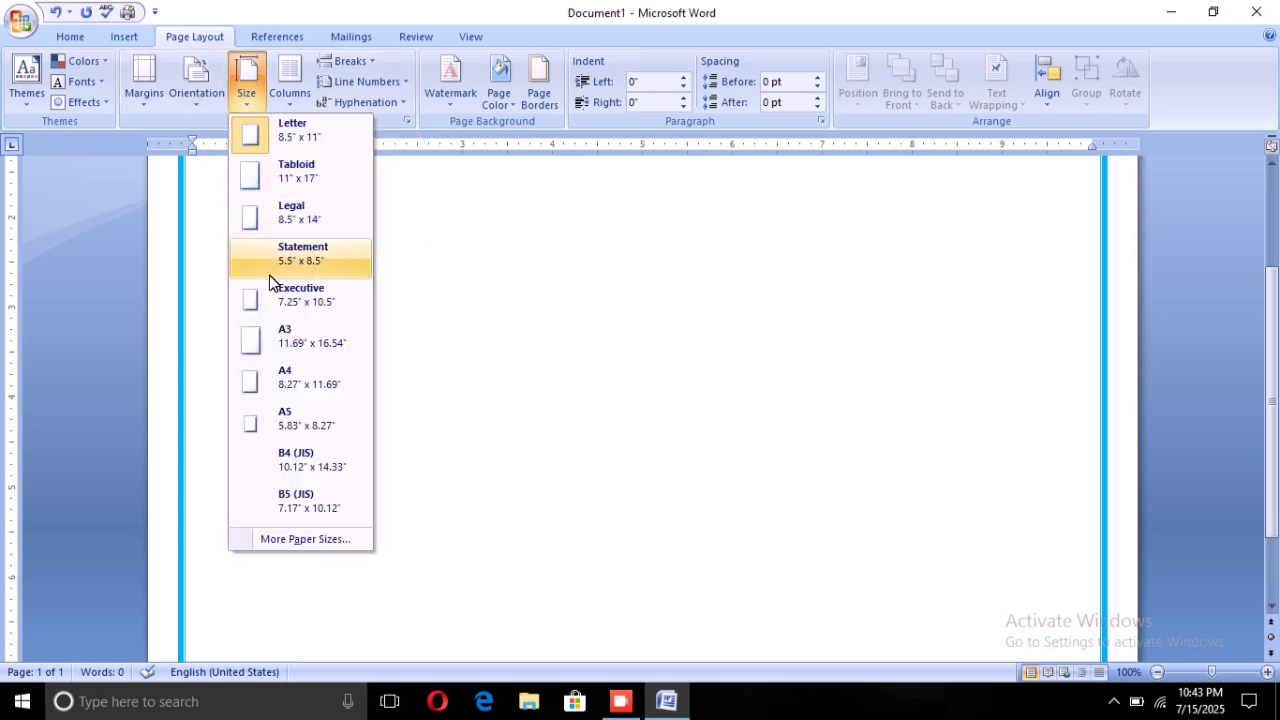
click(300, 366)
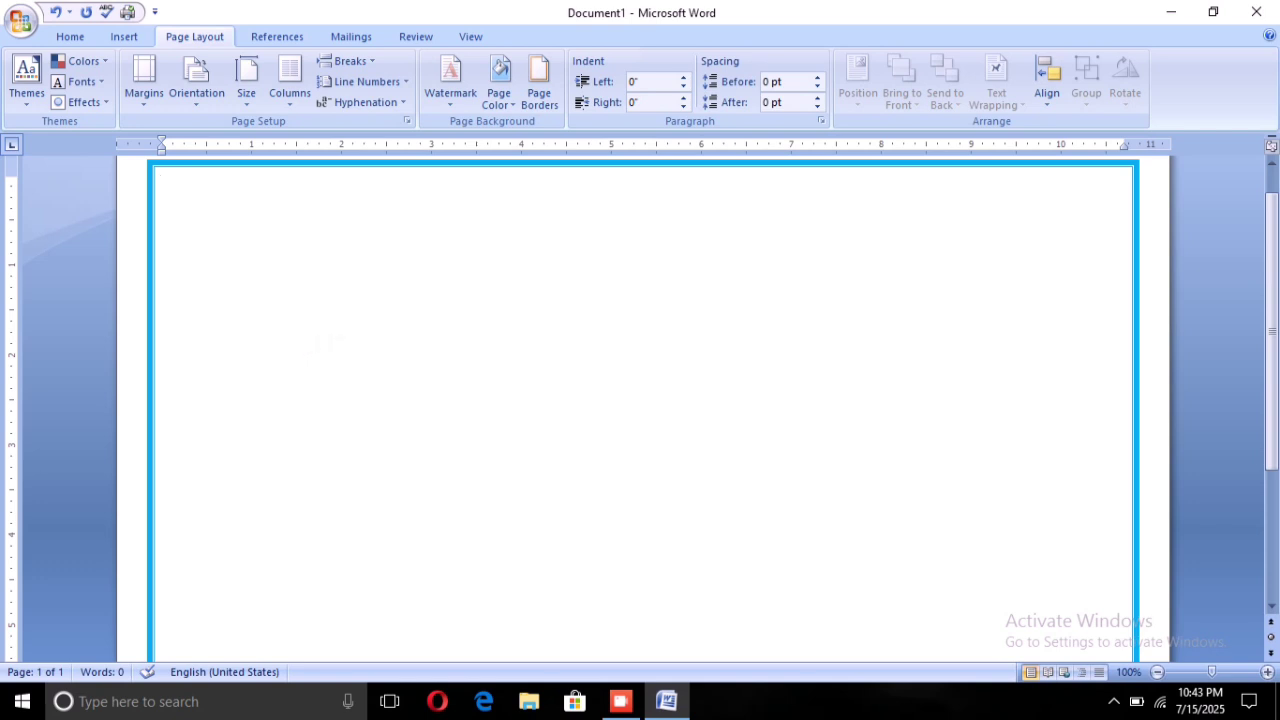
scroll(340, 344, down, 2)
scroll(340, 344, up, 3)
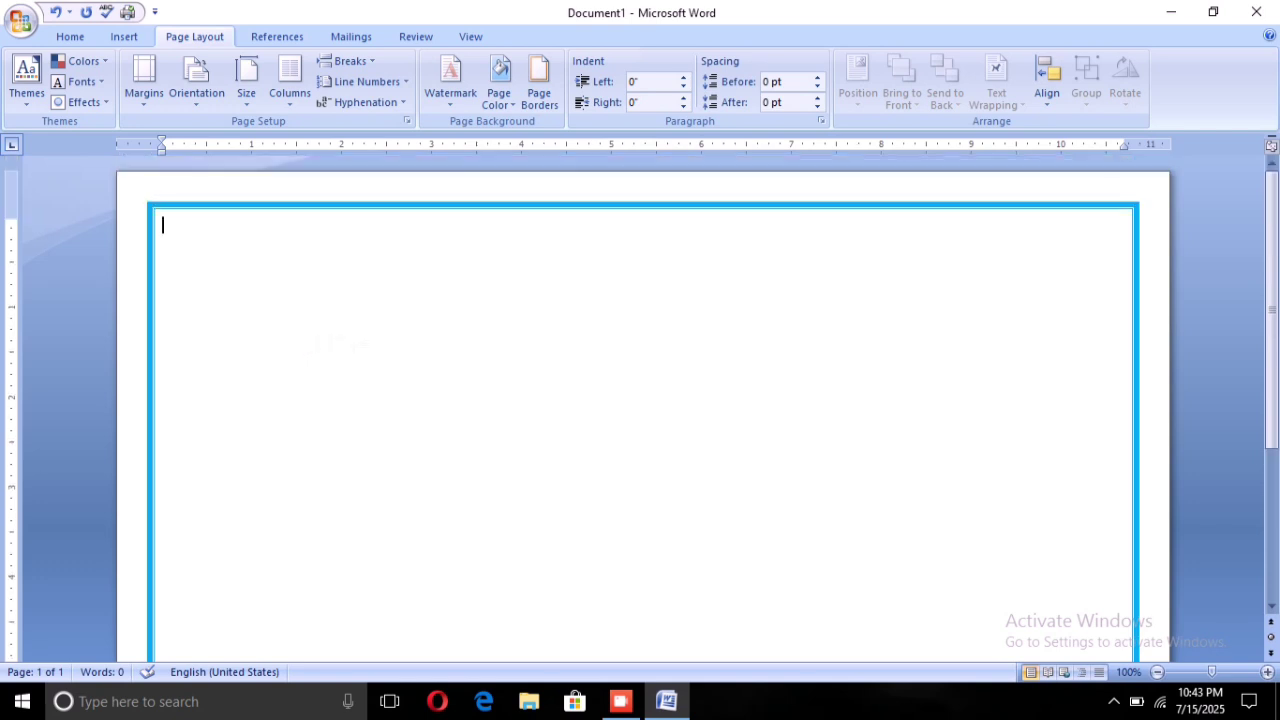
scroll(340, 344, down, 10)
scroll(370, 343, up, 9)
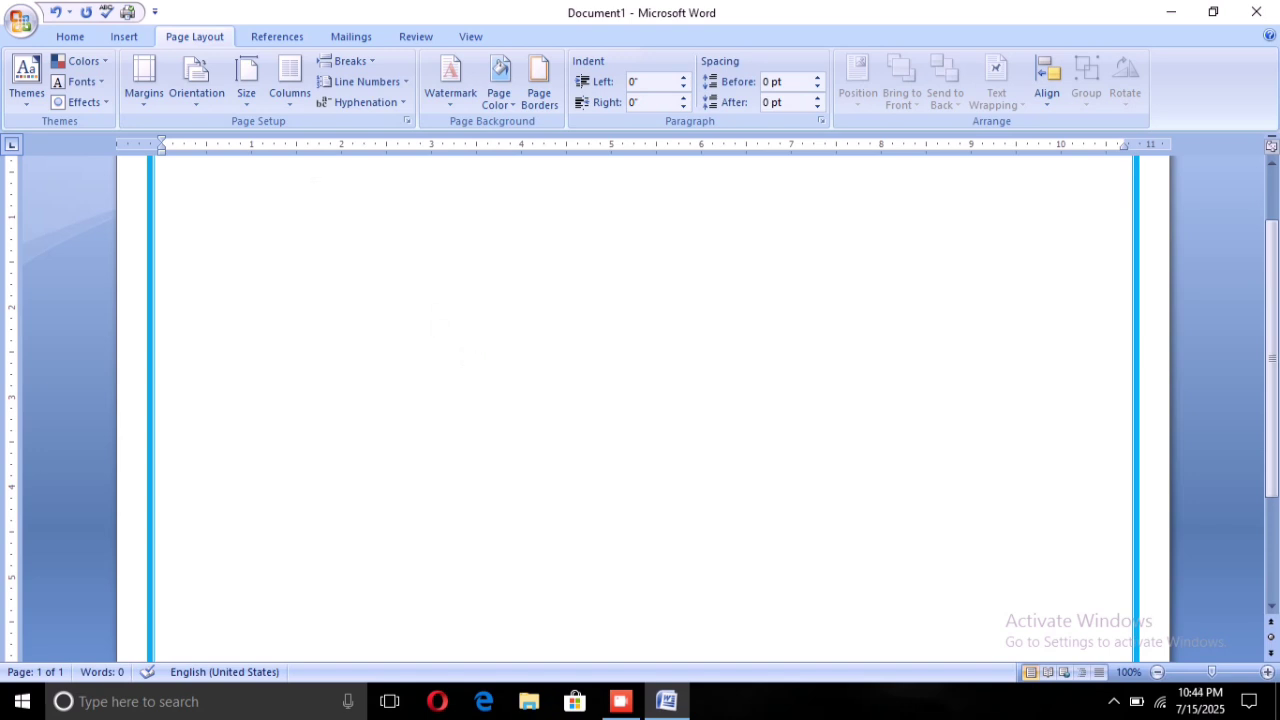
Draw a Right Triangle shape, about 1.33" by 1.73", near the page's top-left
click(107, 37)
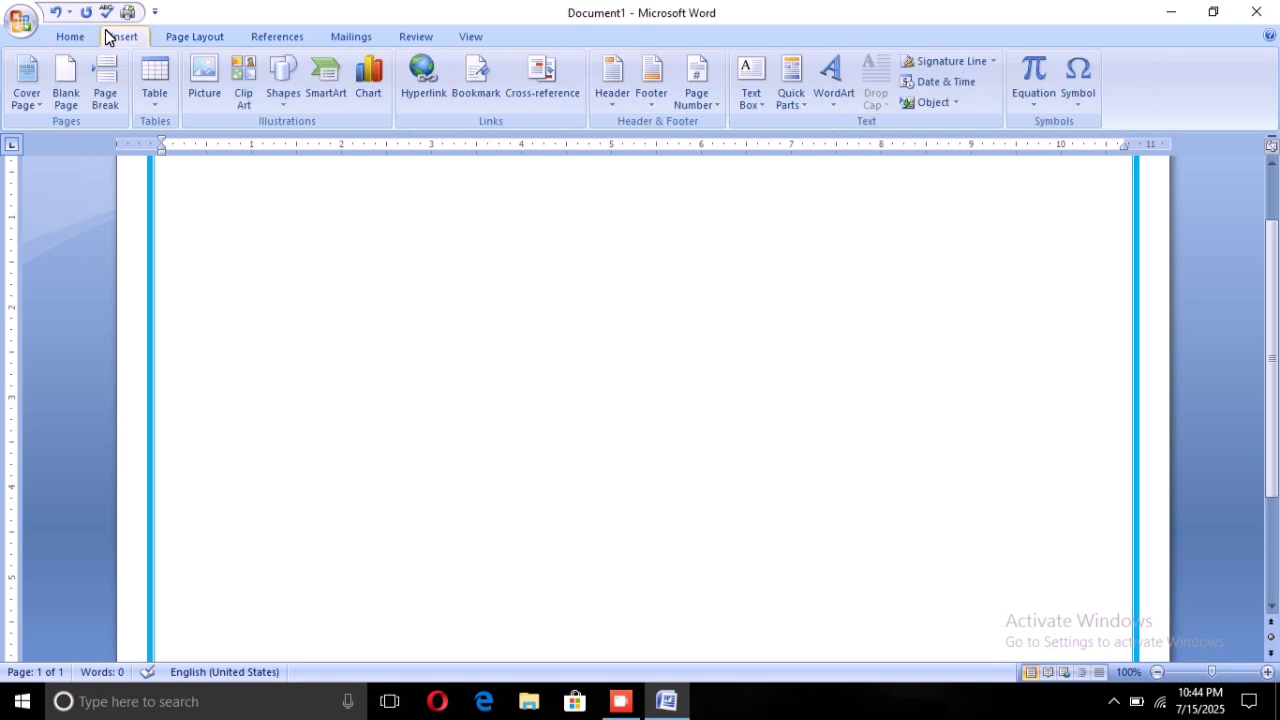
click(277, 92)
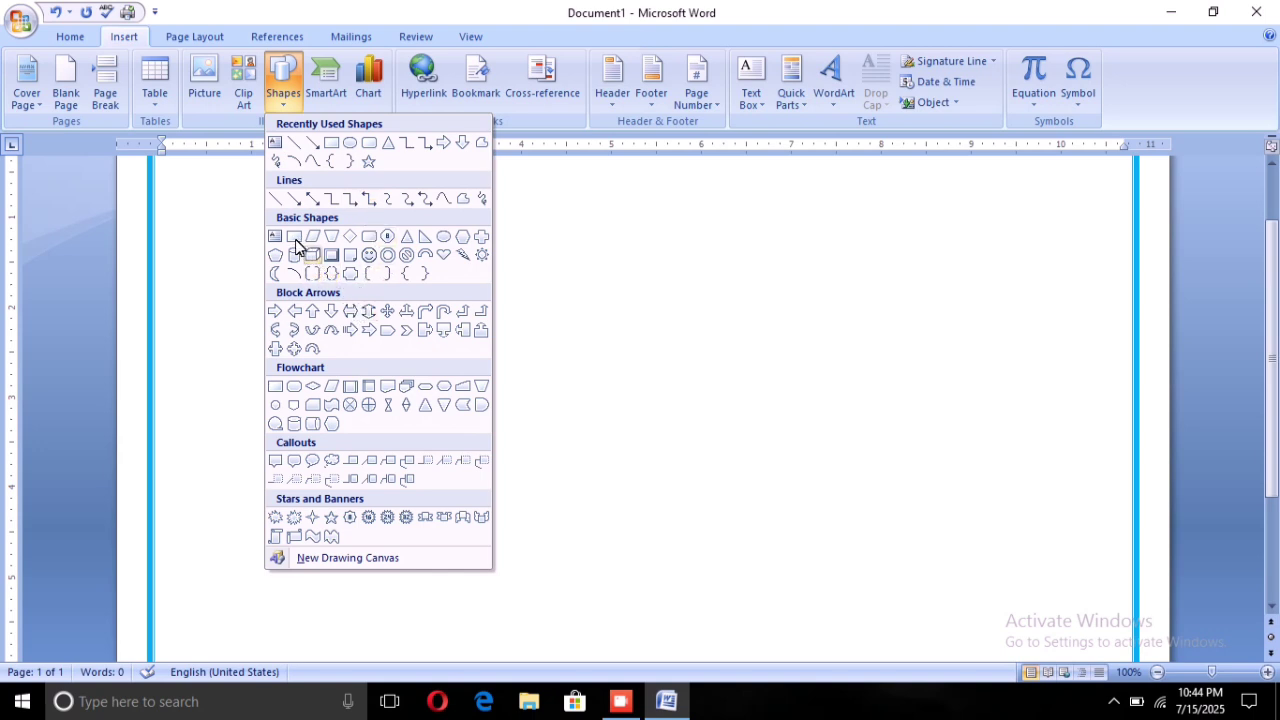
click(415, 232)
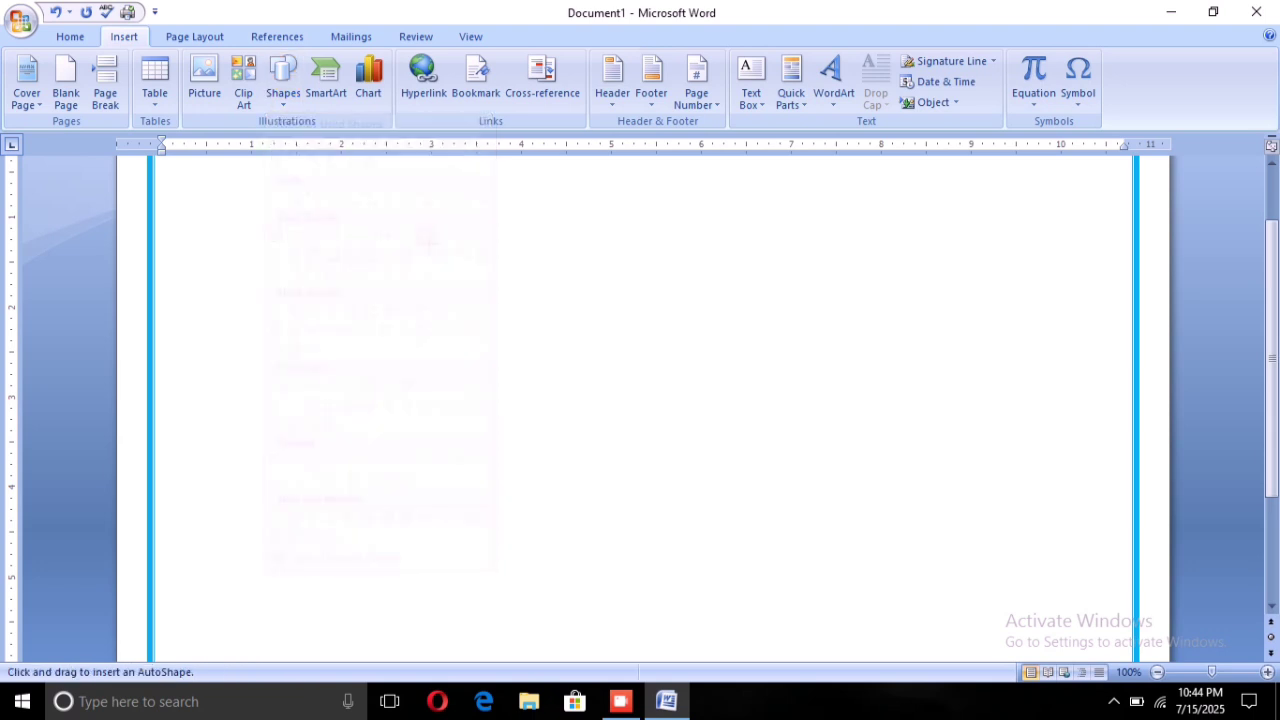
scroll(298, 222, up, 2)
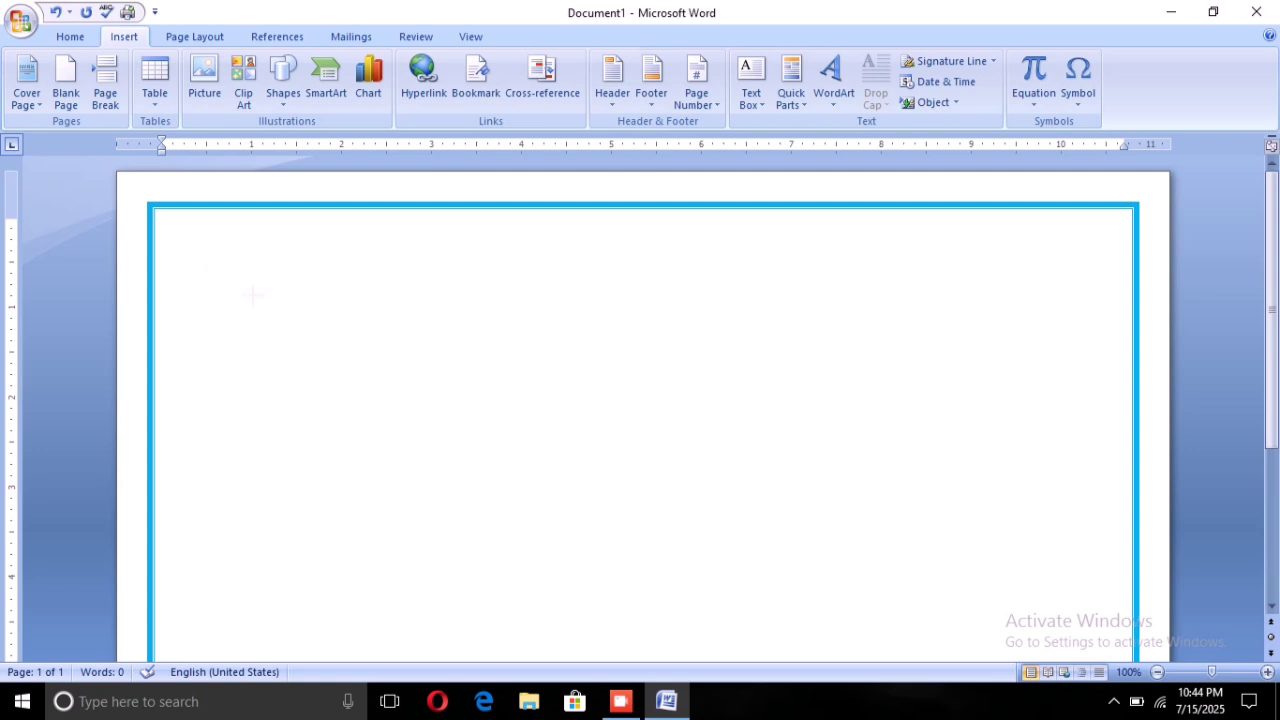
mouse_move(180, 256)
mouse_down()
mouse_move(316, 342)
mouse_move(336, 376)
mouse_up()
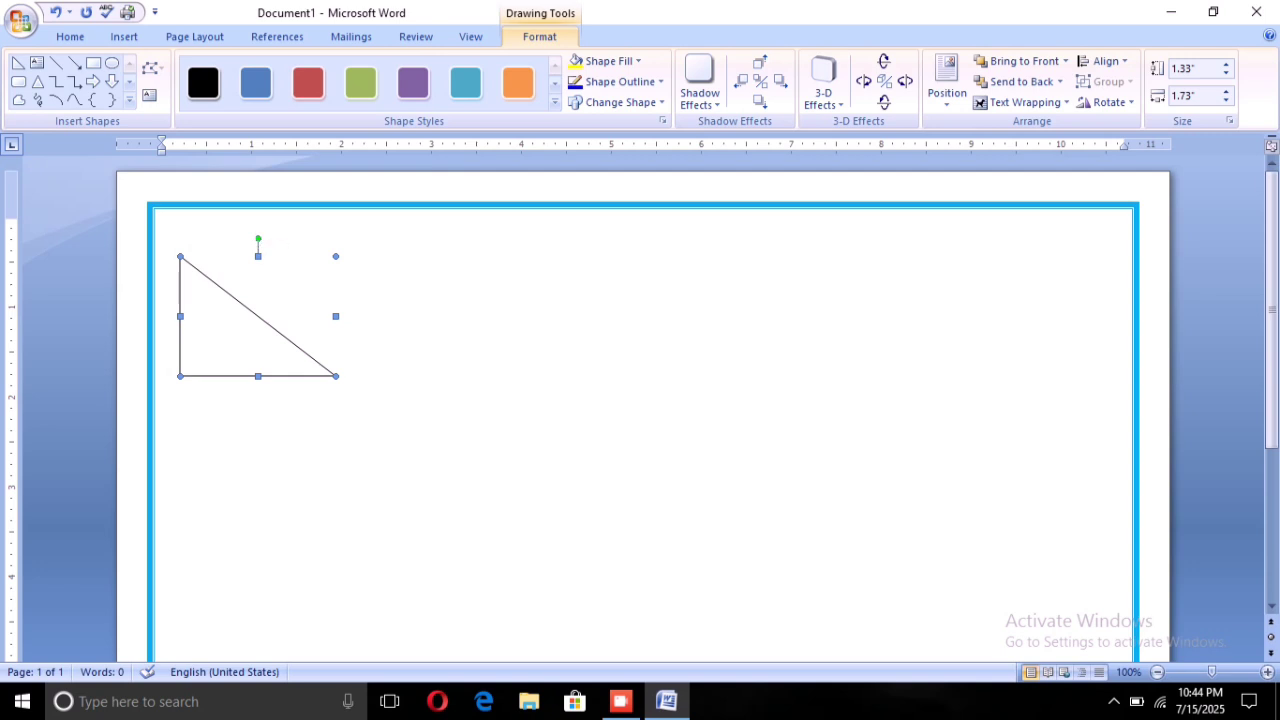
Rotate the triangle so its right angle sits top-left, then move it into the corner
key(Escape)
click(239, 302)
drag(258, 237, 337, 309)
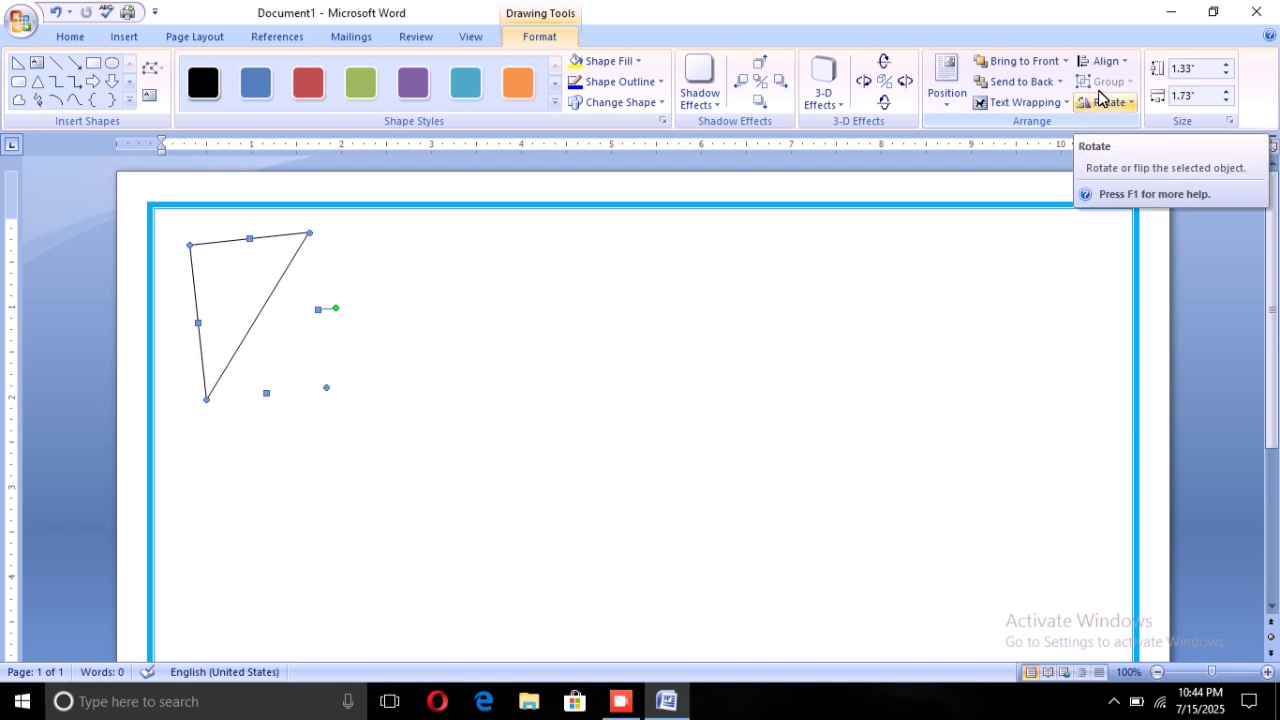
click(1114, 100)
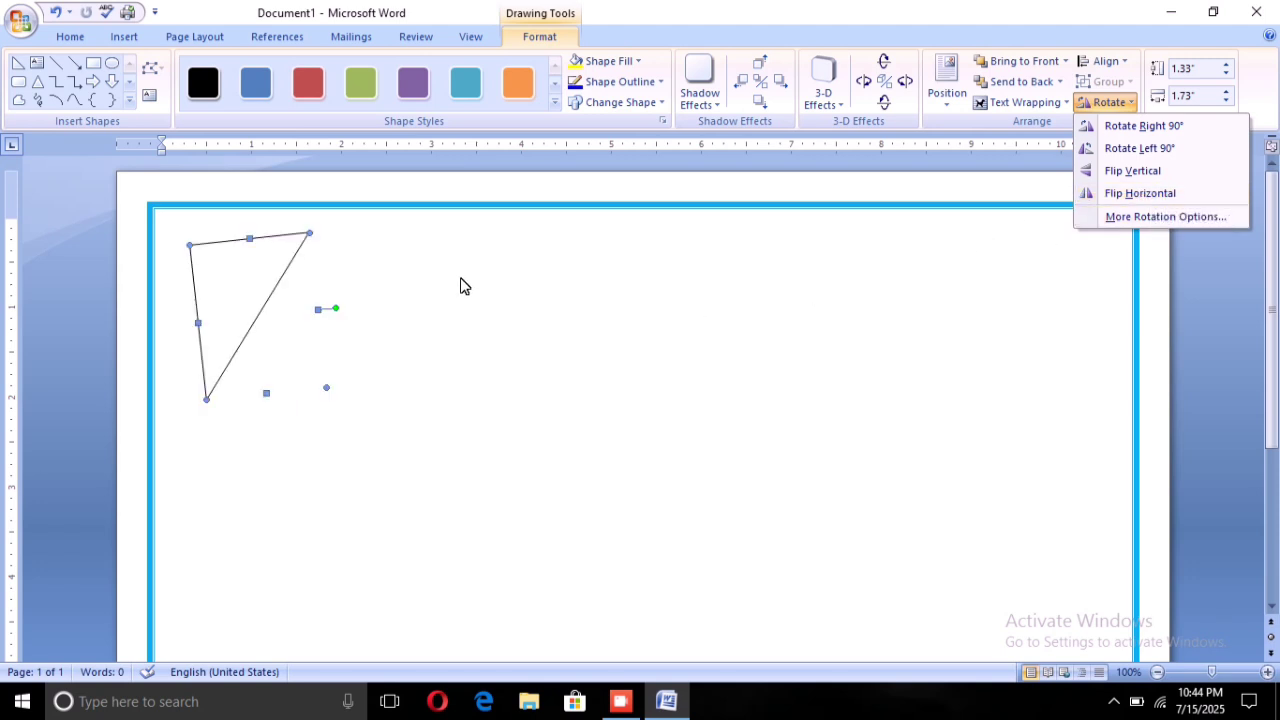
key(Escape)
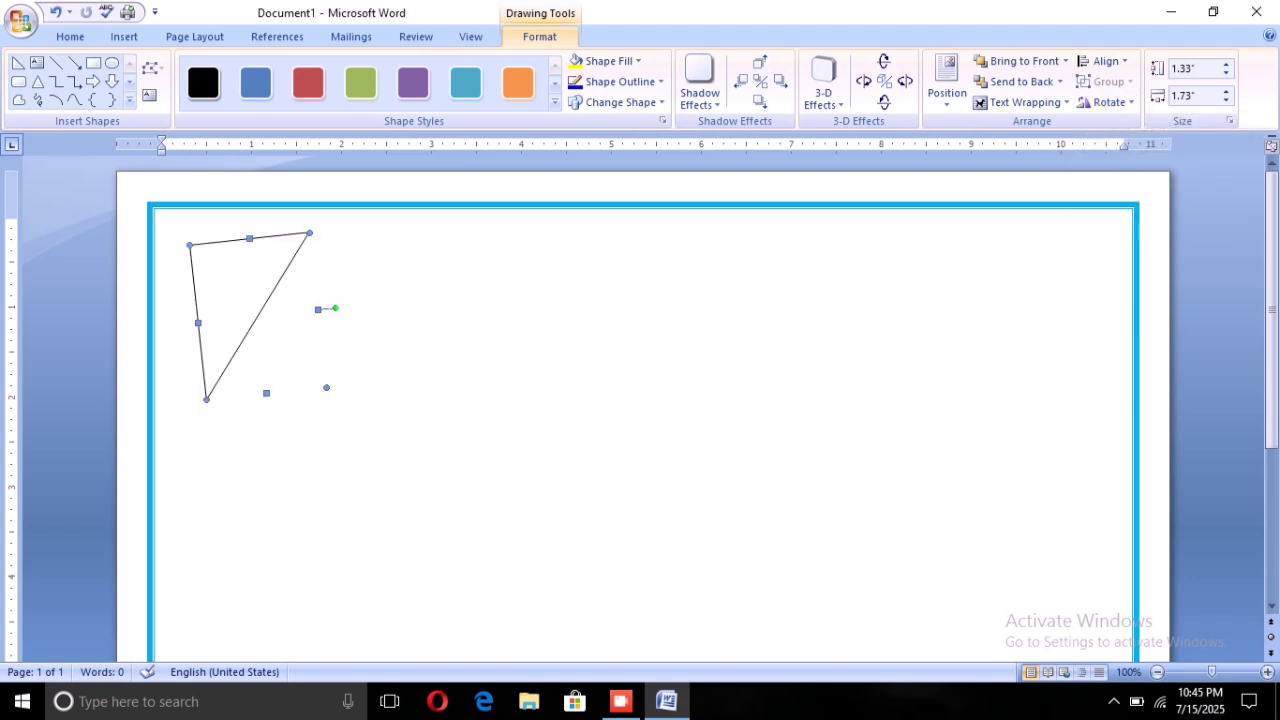
mouse_move(335, 309)
mouse_down()
mouse_move(343, 326)
mouse_move(340, 316)
mouse_up()
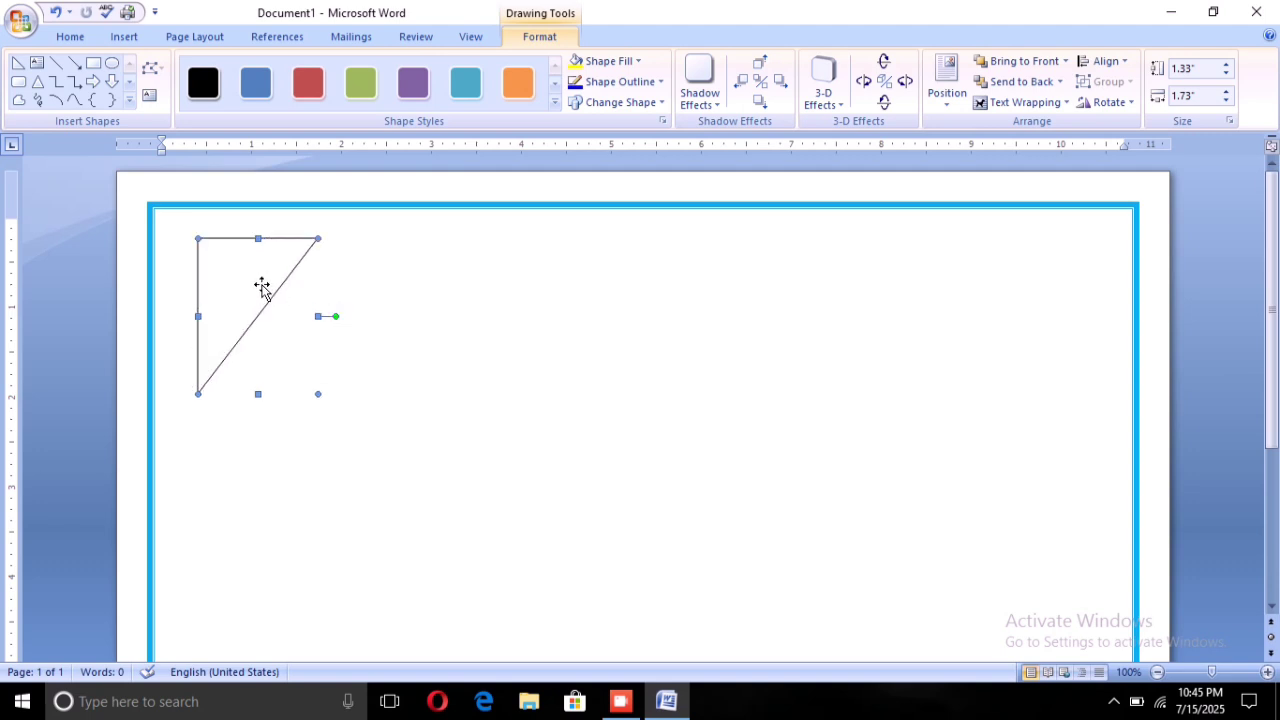
drag(254, 283, 220, 259)
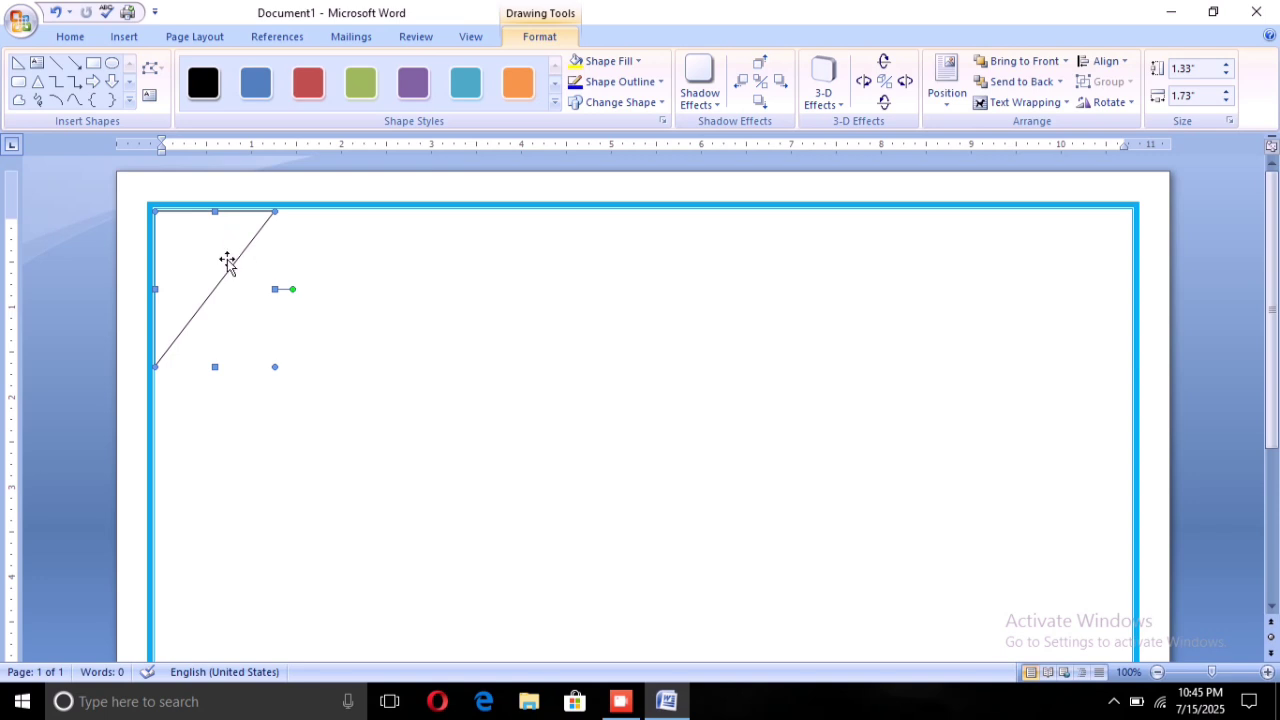
Give the top-left triangle a solid Green Shape Fill
key(Escape)
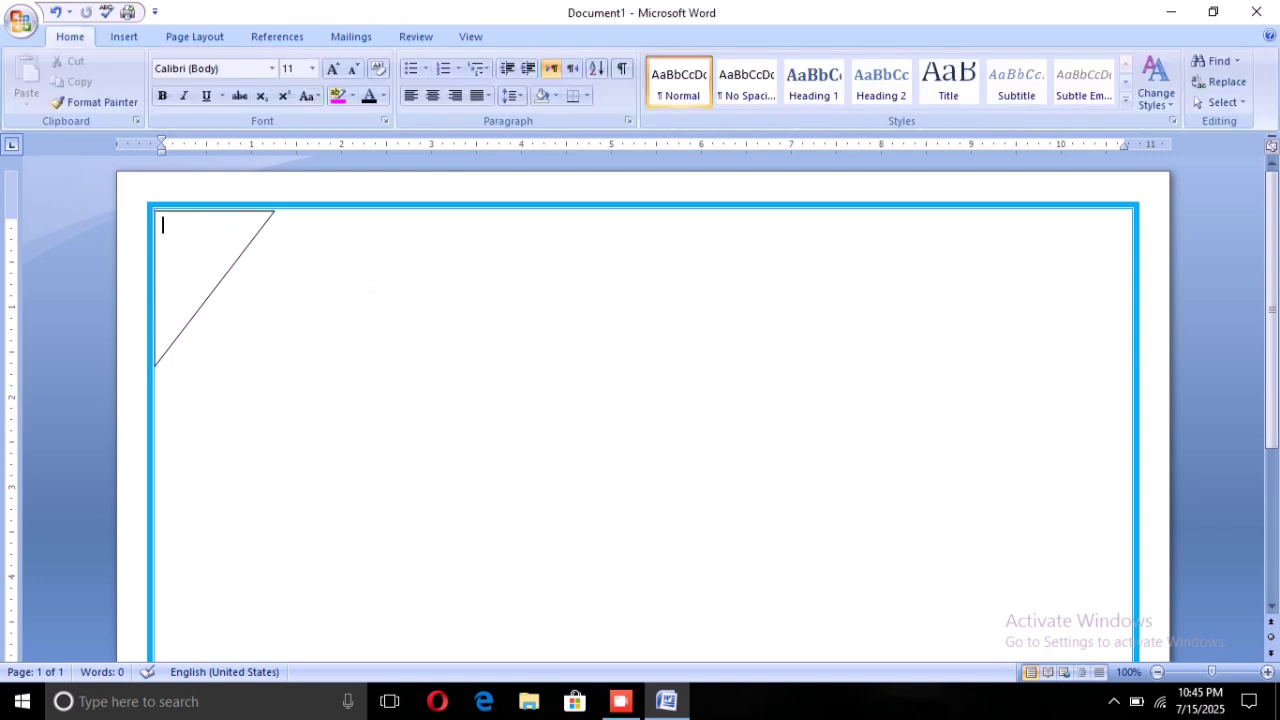
click(207, 238)
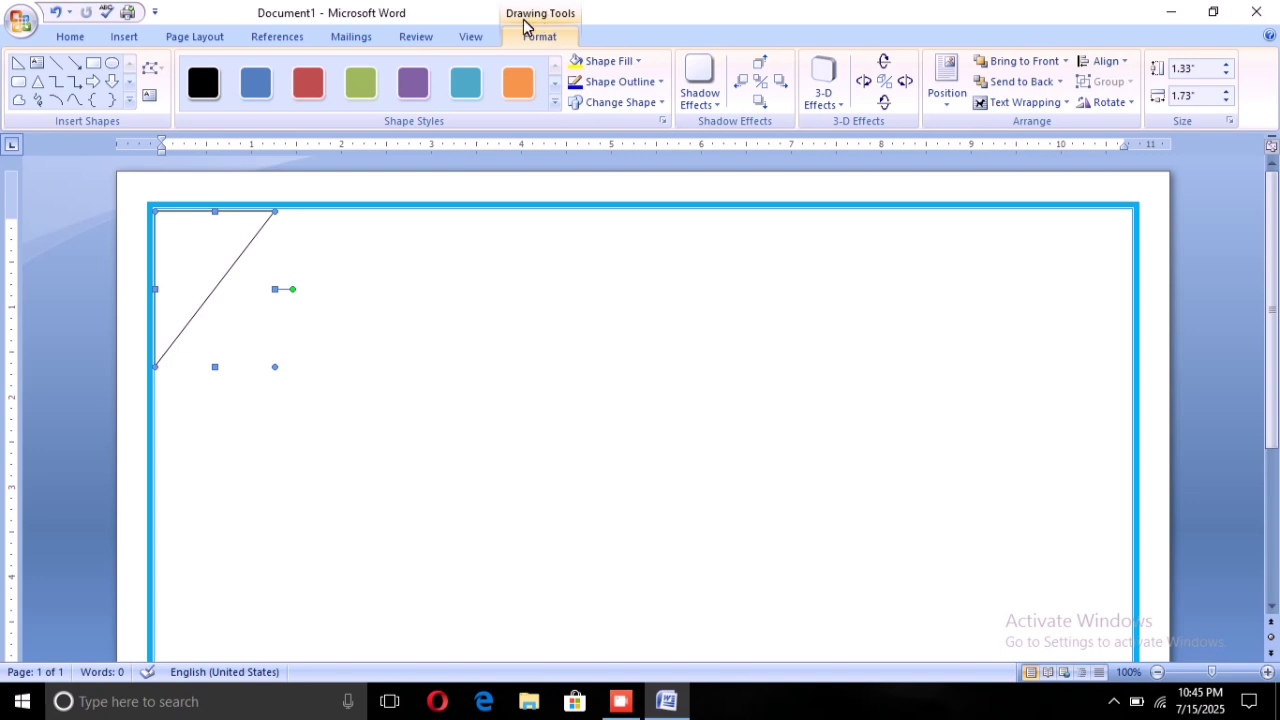
click(598, 390)
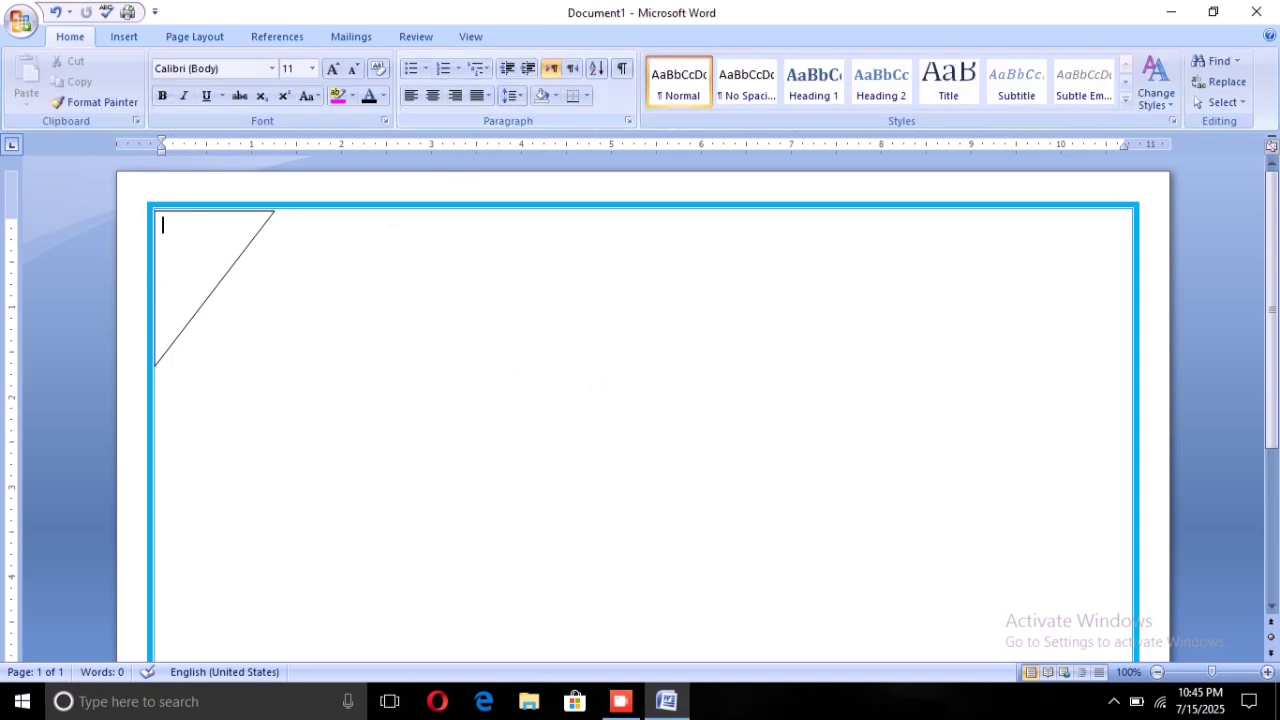
double_click(212, 248)
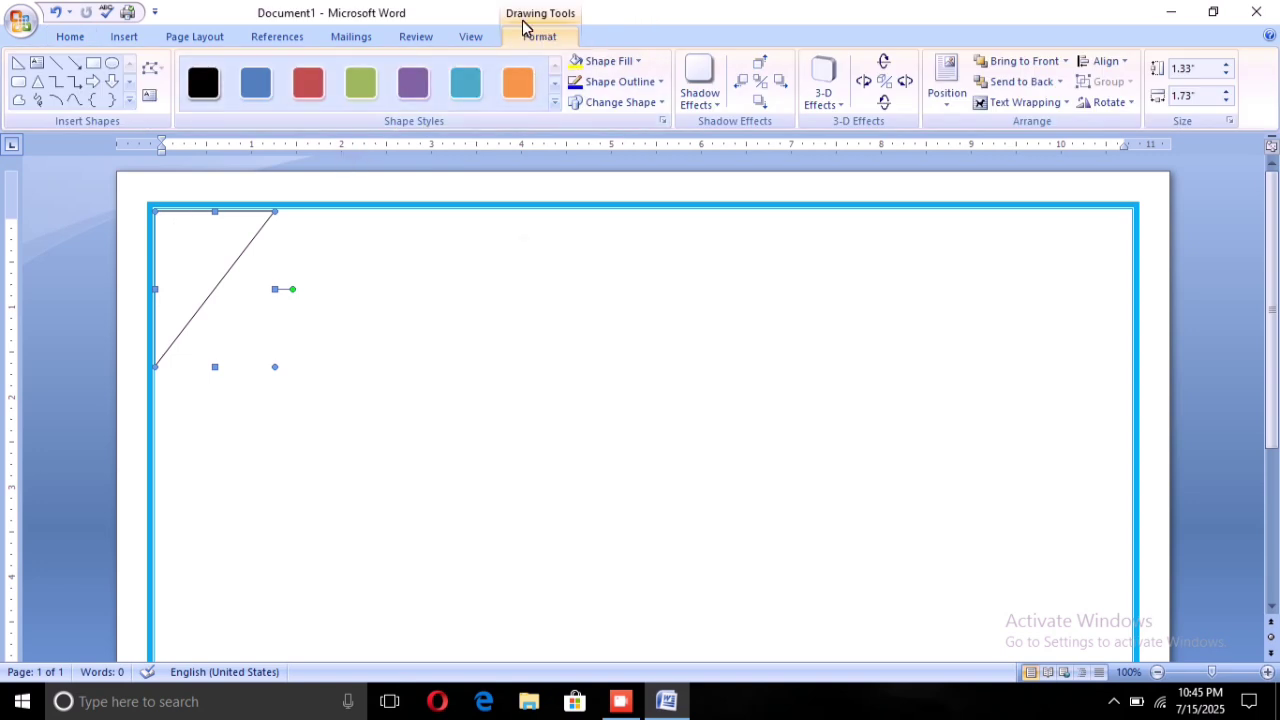
click(627, 60)
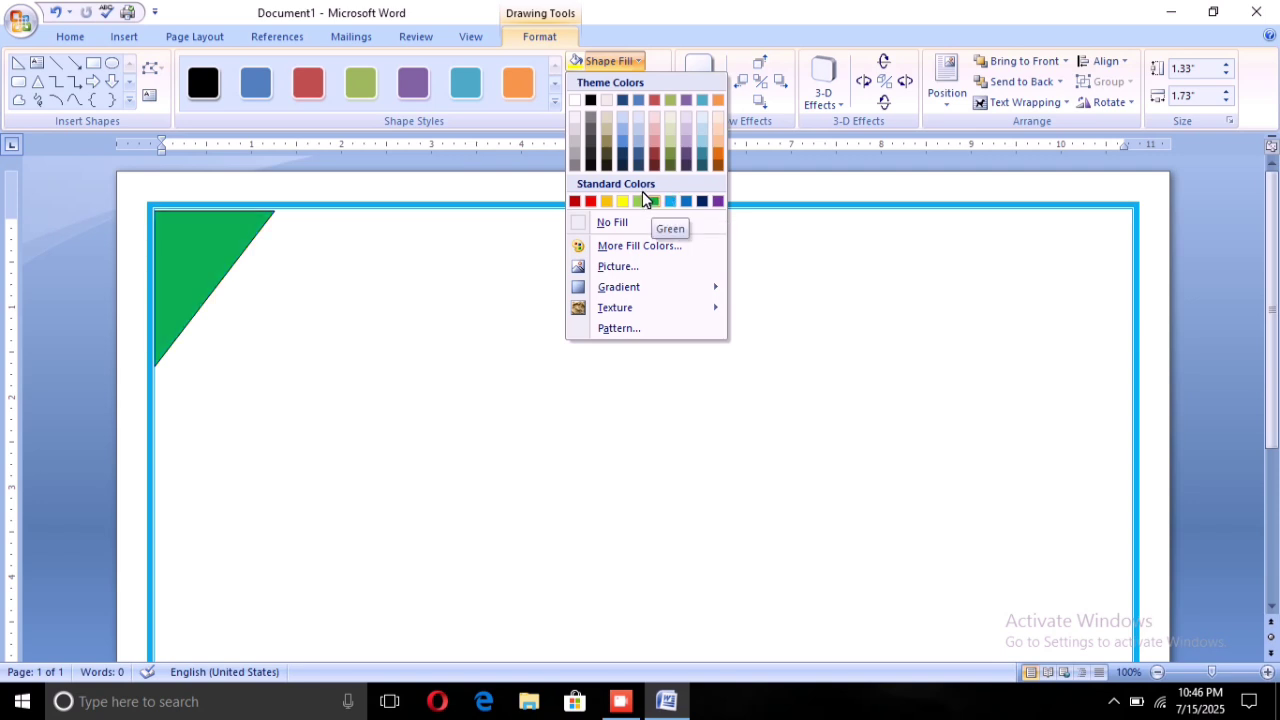
click(645, 201)
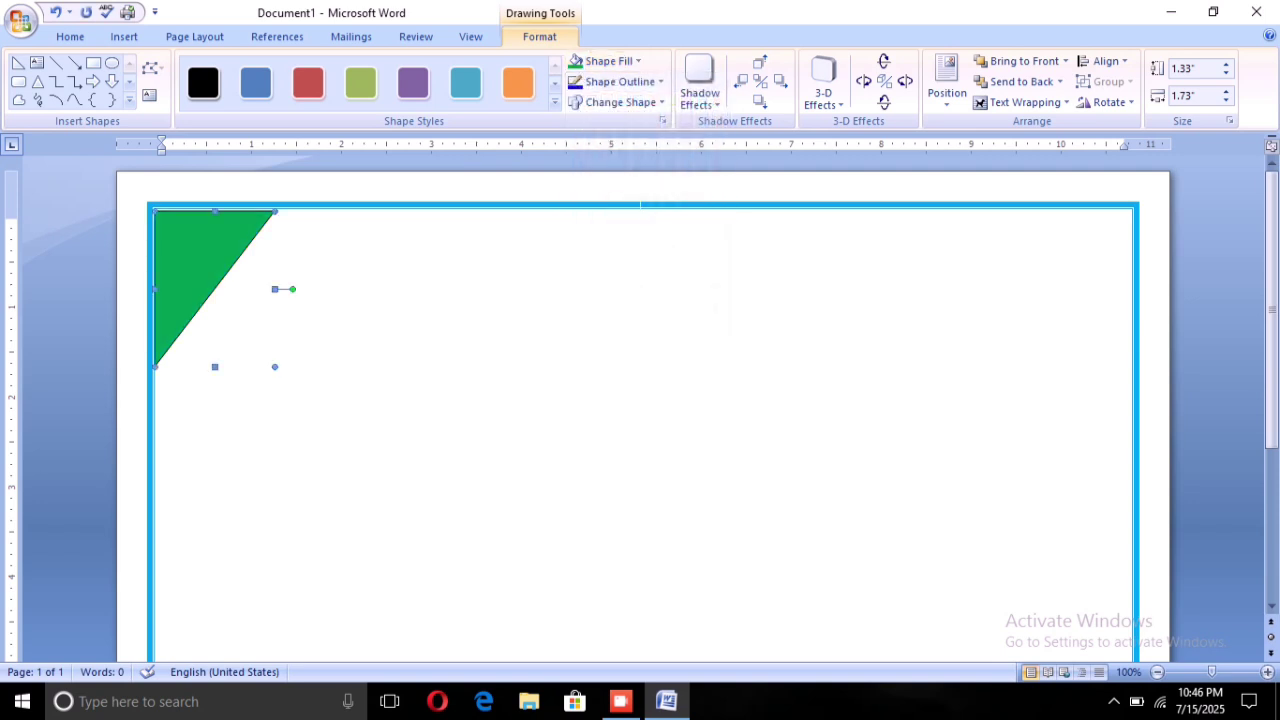
scroll(452, 281, down, 1)
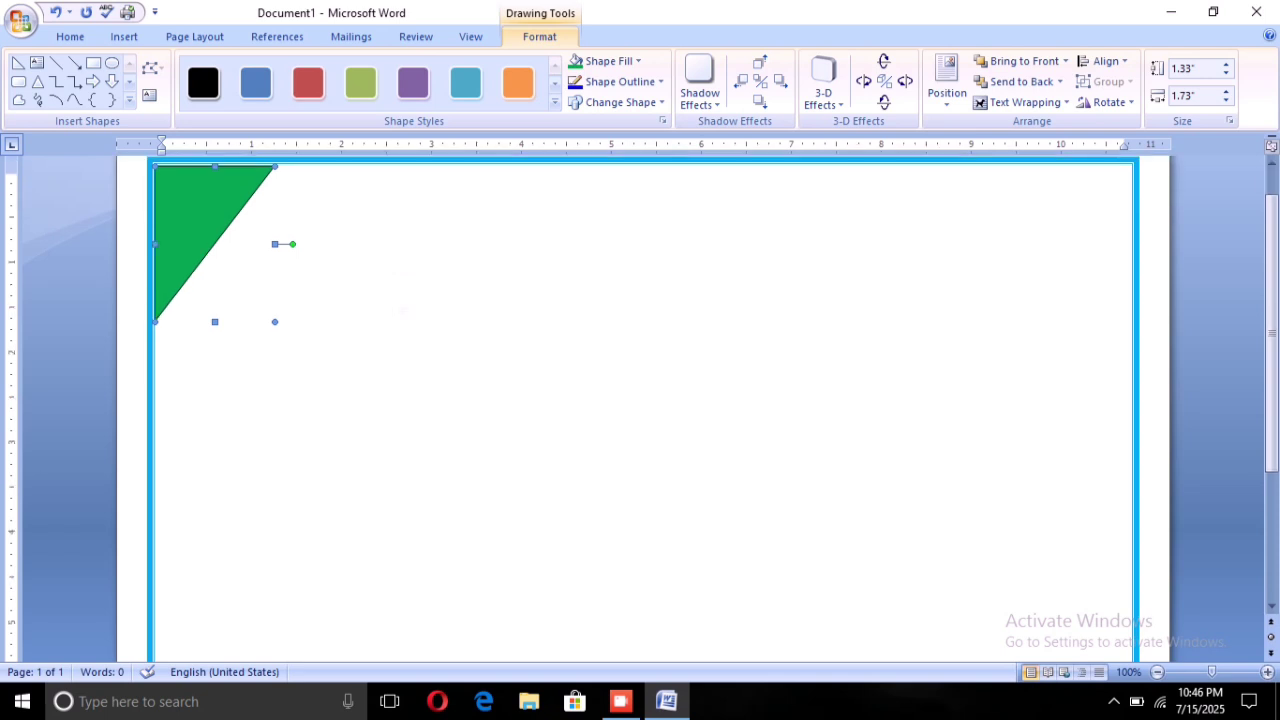
scroll(640, 400, down, 5)
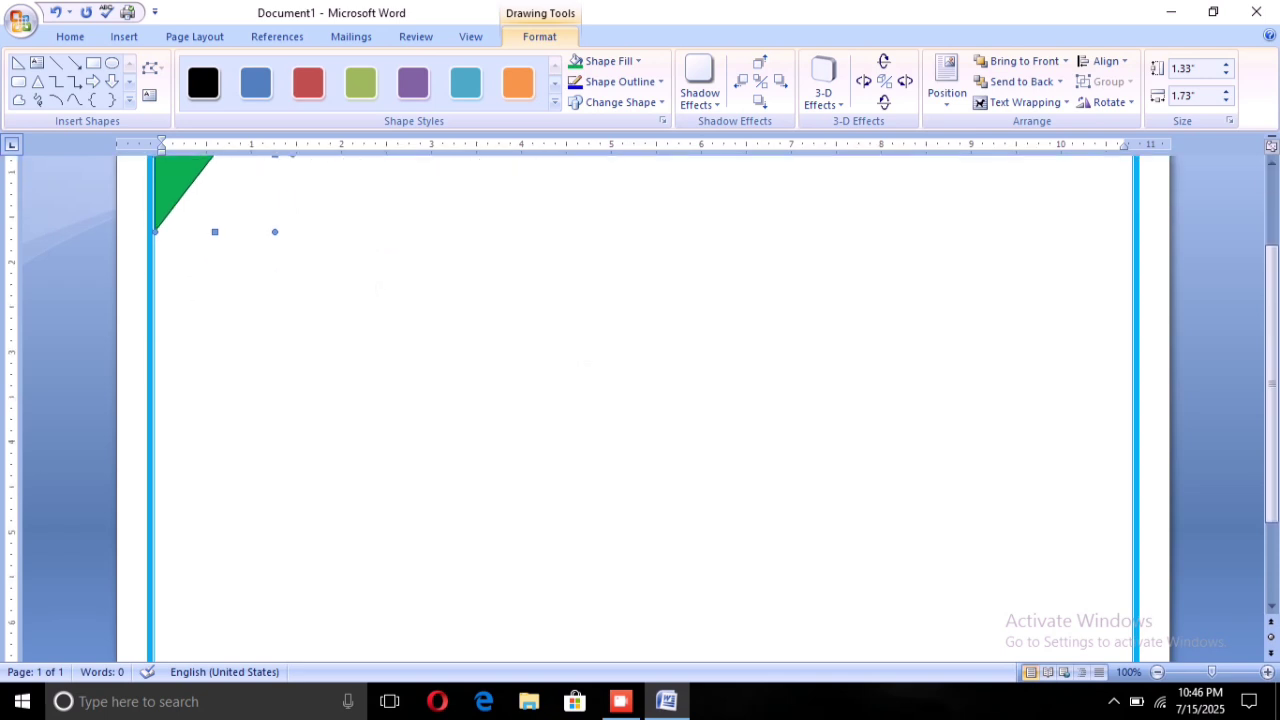
Duplicate the green triangle with Ctrl+D and drag the copy toward the bottom-right
scroll(640, 400, up, 5)
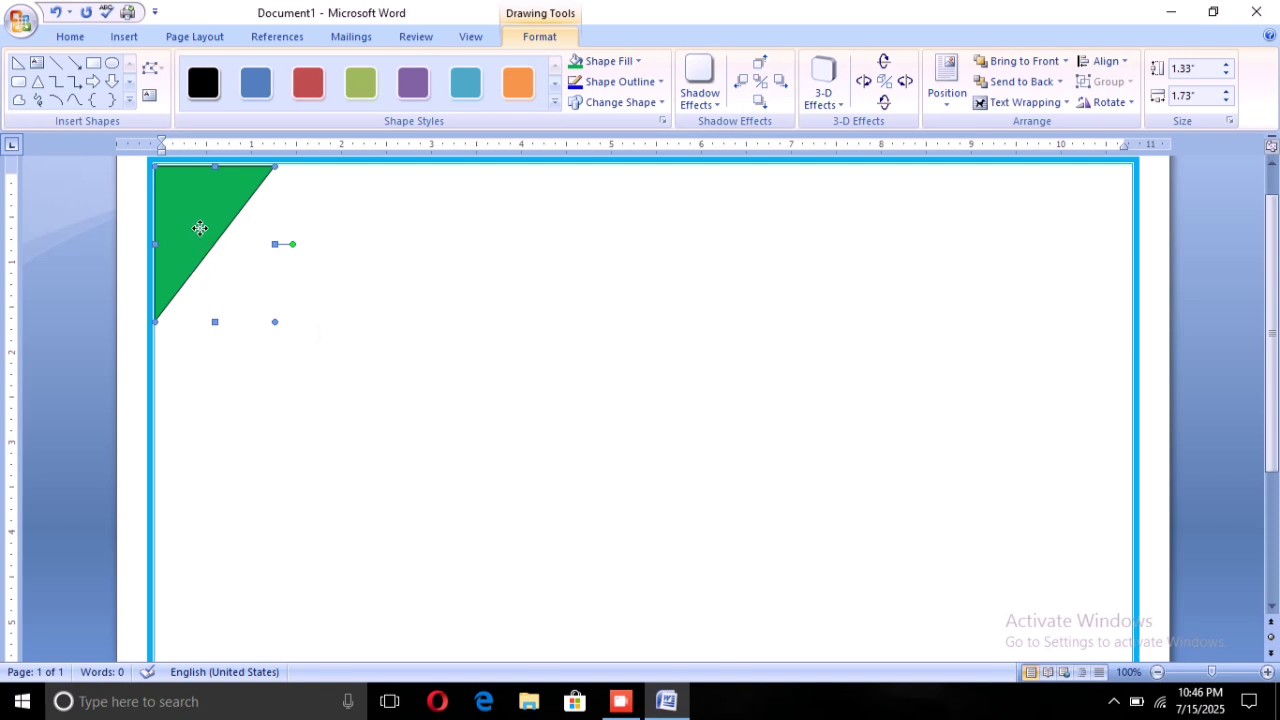
key(ctrl+d)
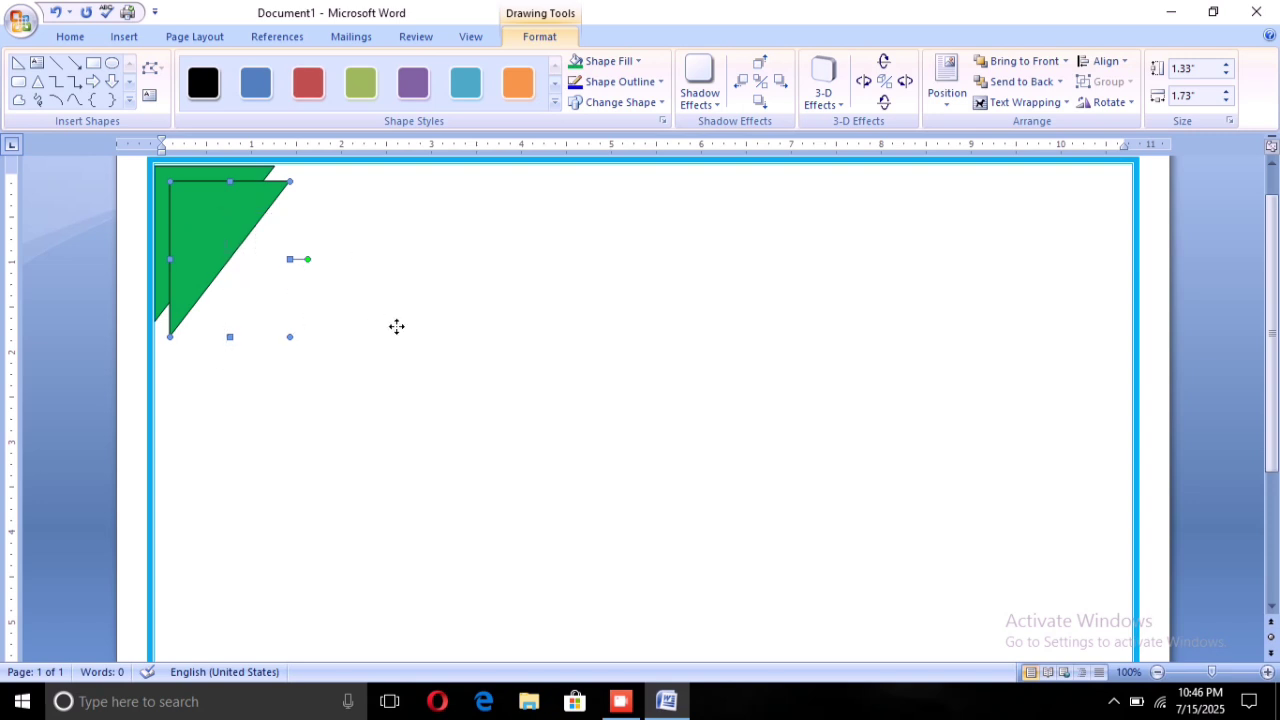
drag(608, 434, 1021, 603)
scroll(1021, 603, down, 2)
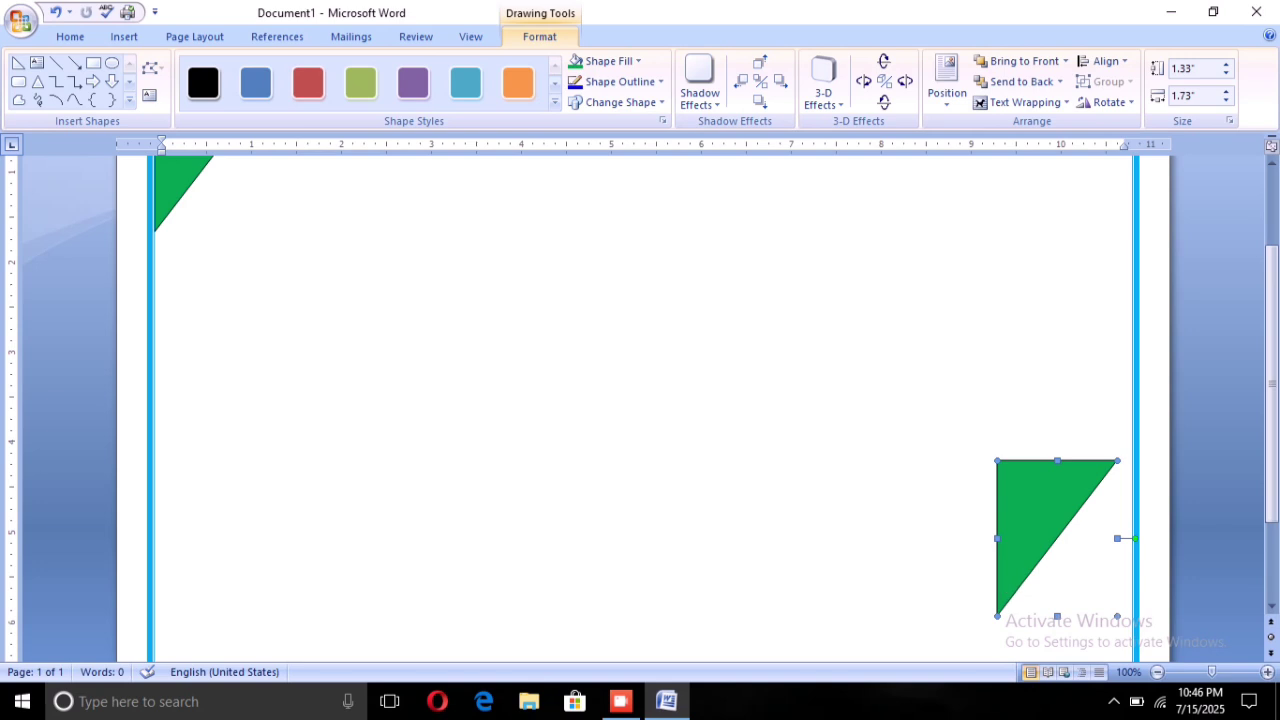
Rotate the copy so its right angle faces bottom-right and nudge it snugly into that corner
click(1136, 571)
click(1062, 594)
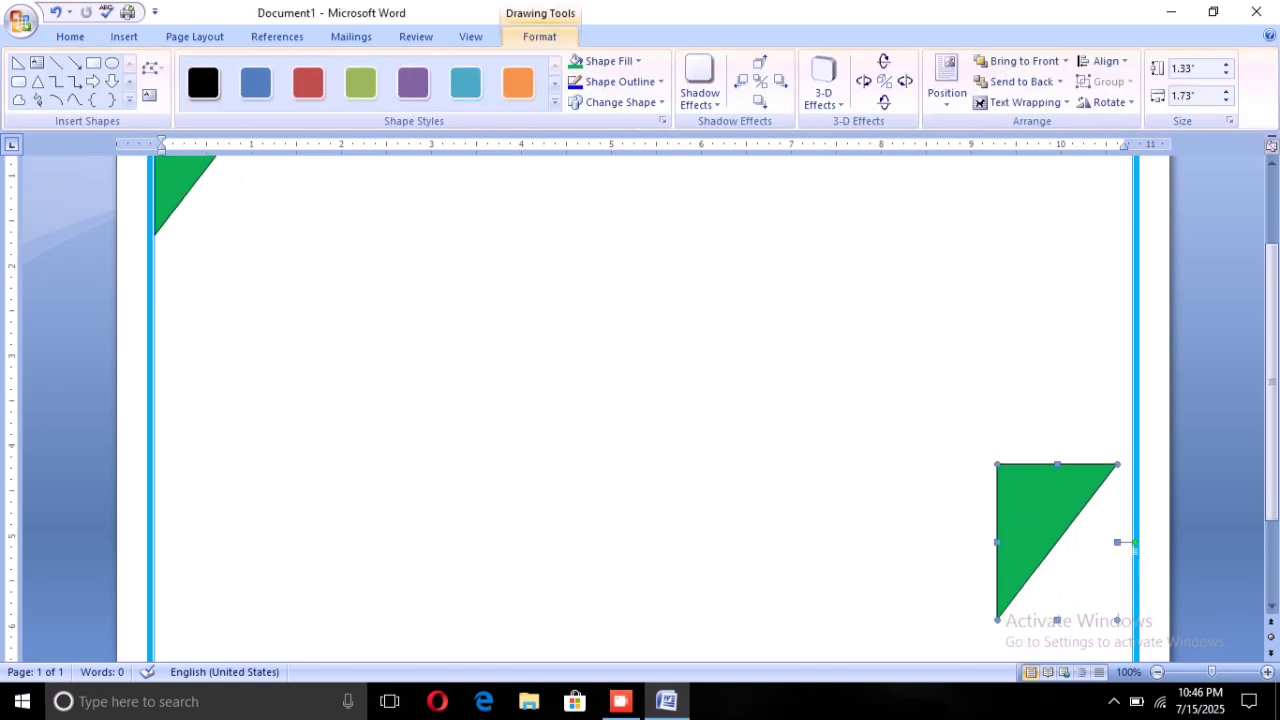
drag(1135, 543, 929, 540)
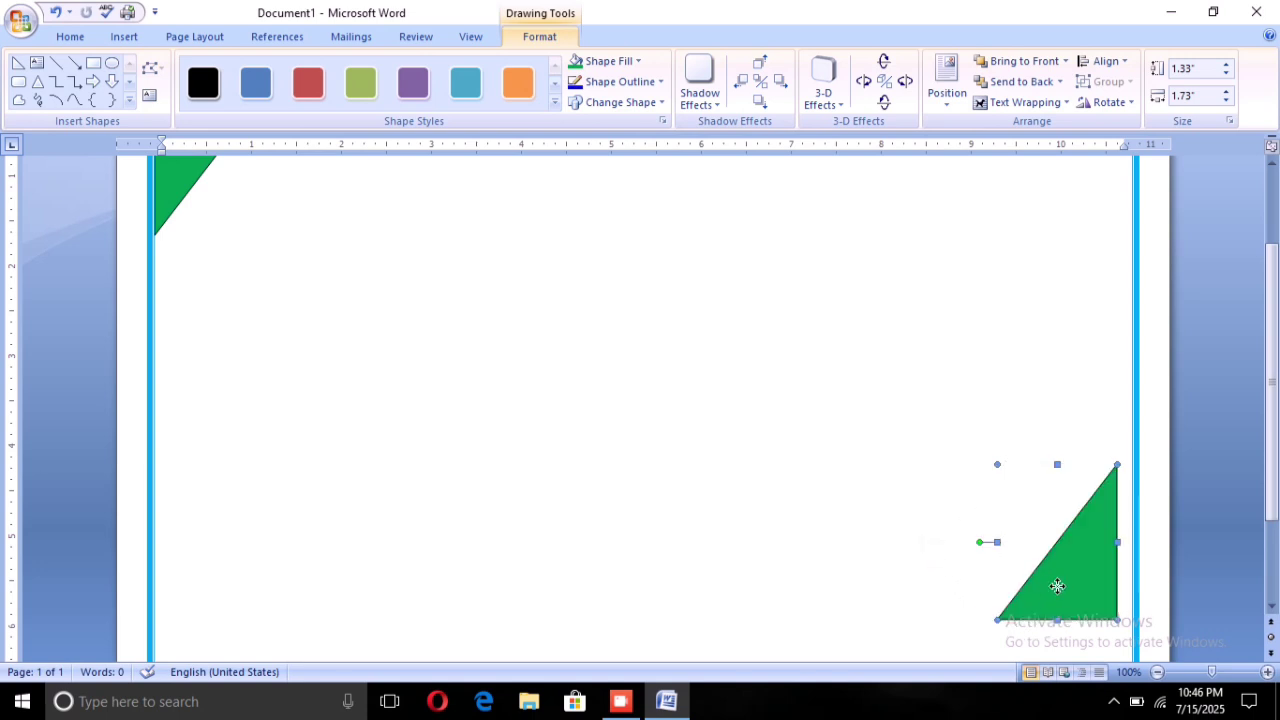
drag(1057, 586, 1063, 606)
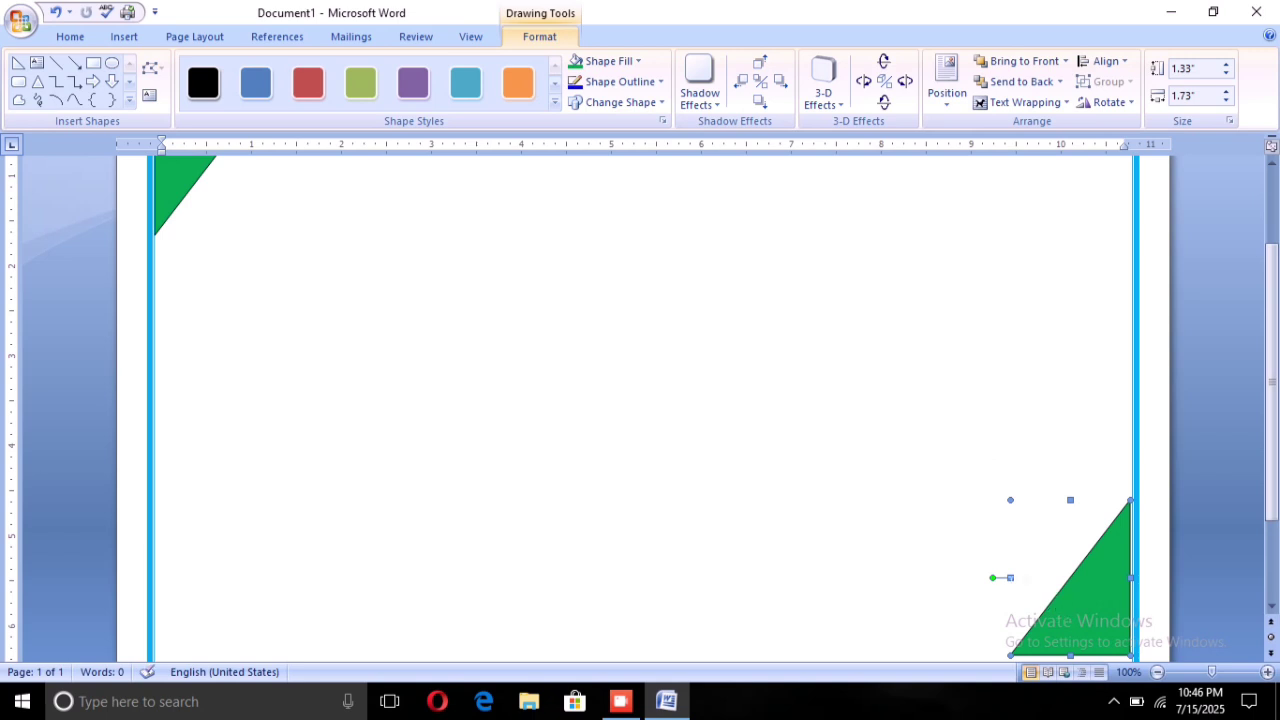
scroll(1011, 578, down, 2)
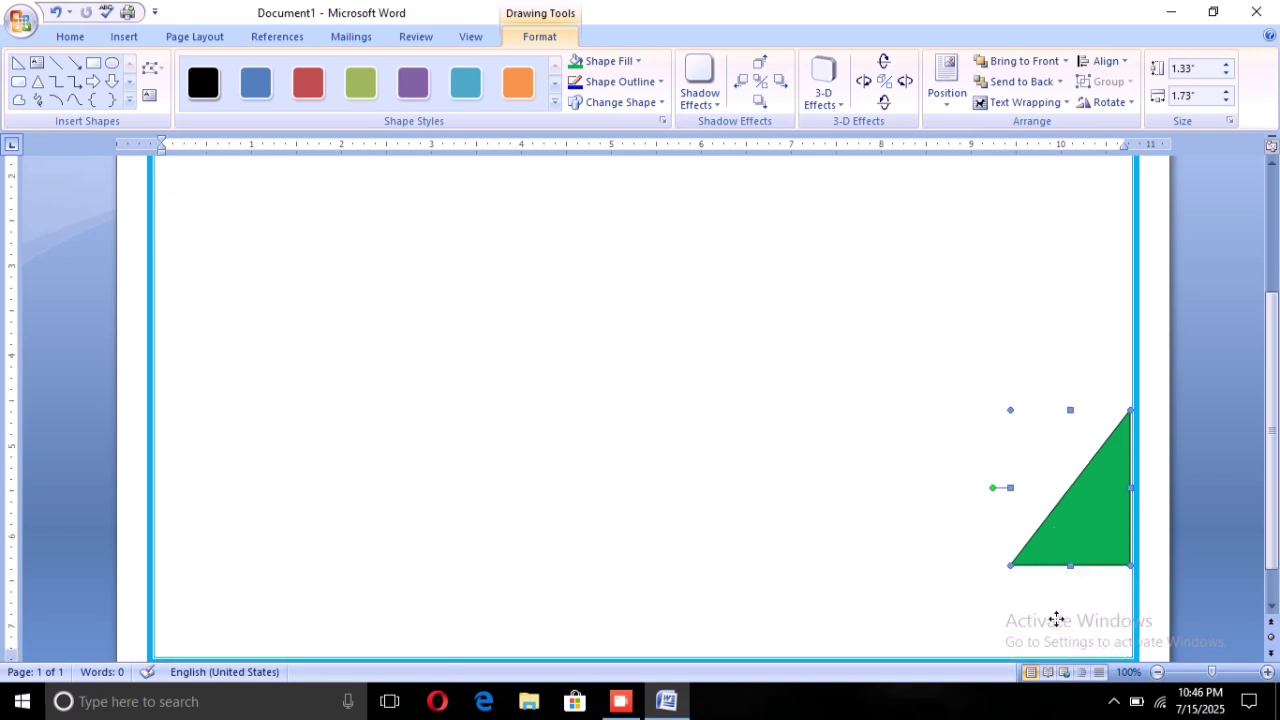
drag(1056, 620, 1056, 620)
drag(1056, 620, 1057, 620)
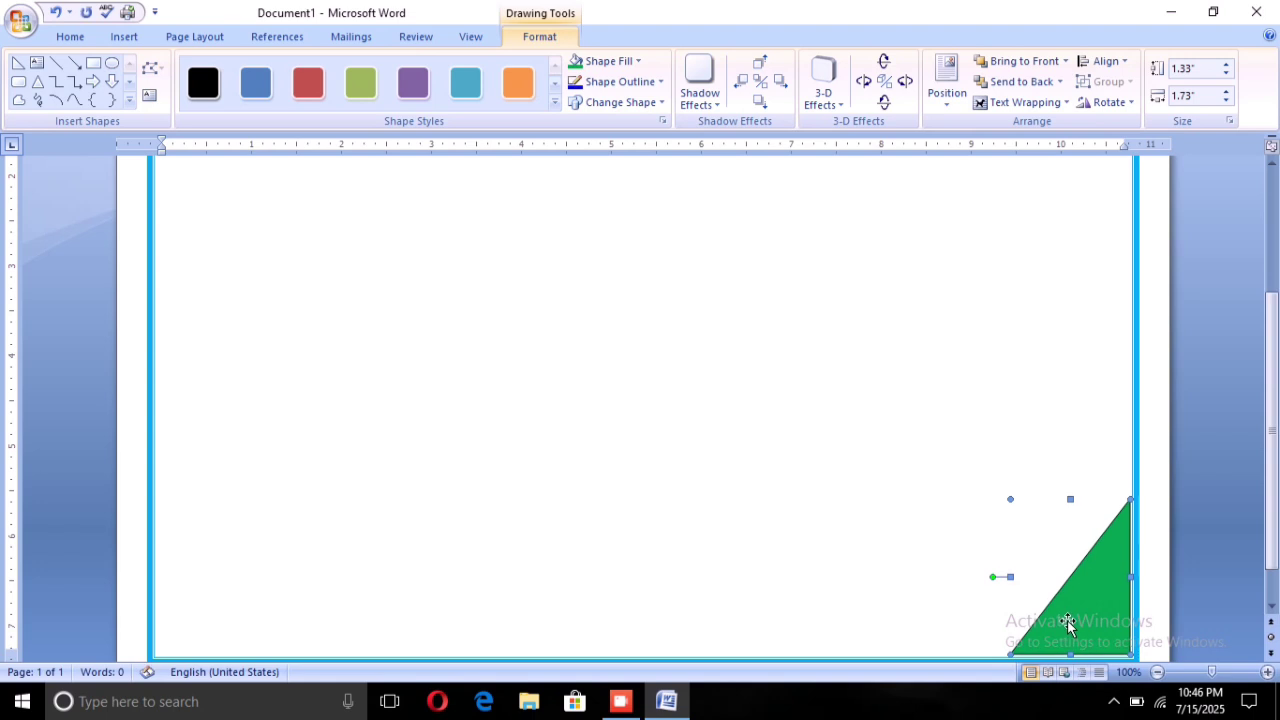
drag(1067, 622, 1069, 622)
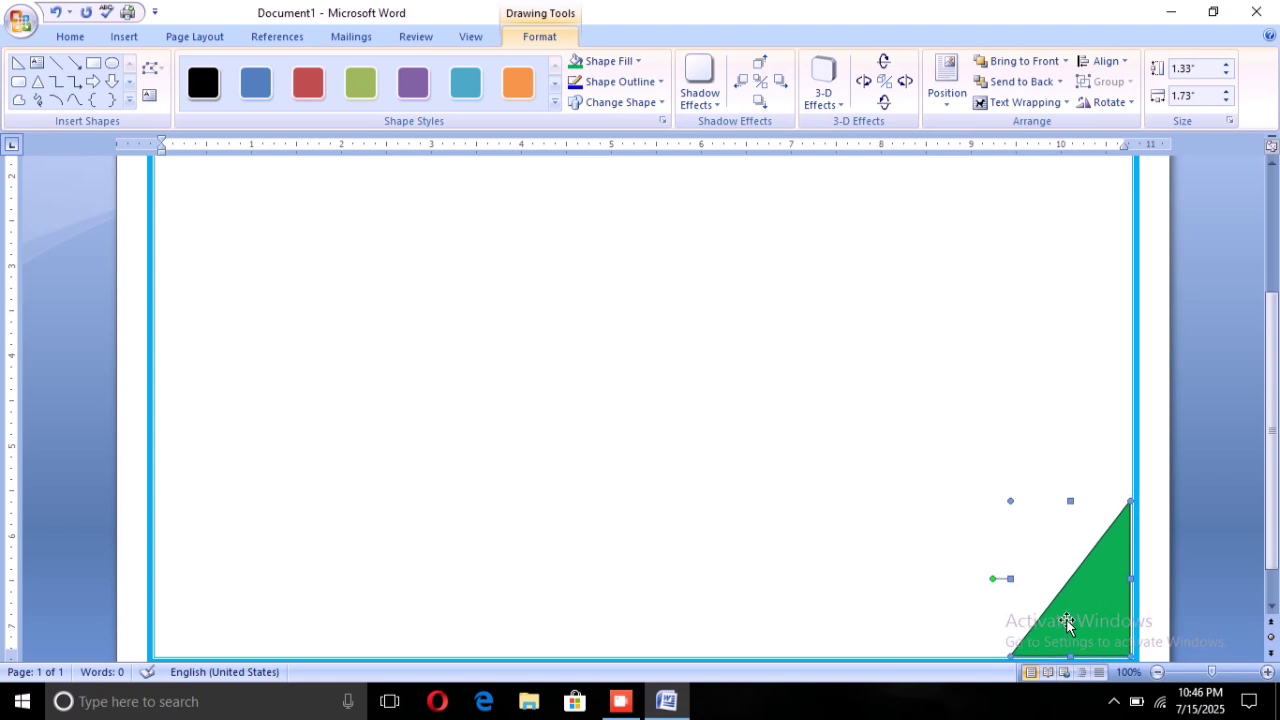
key(Right)
key(Escape)
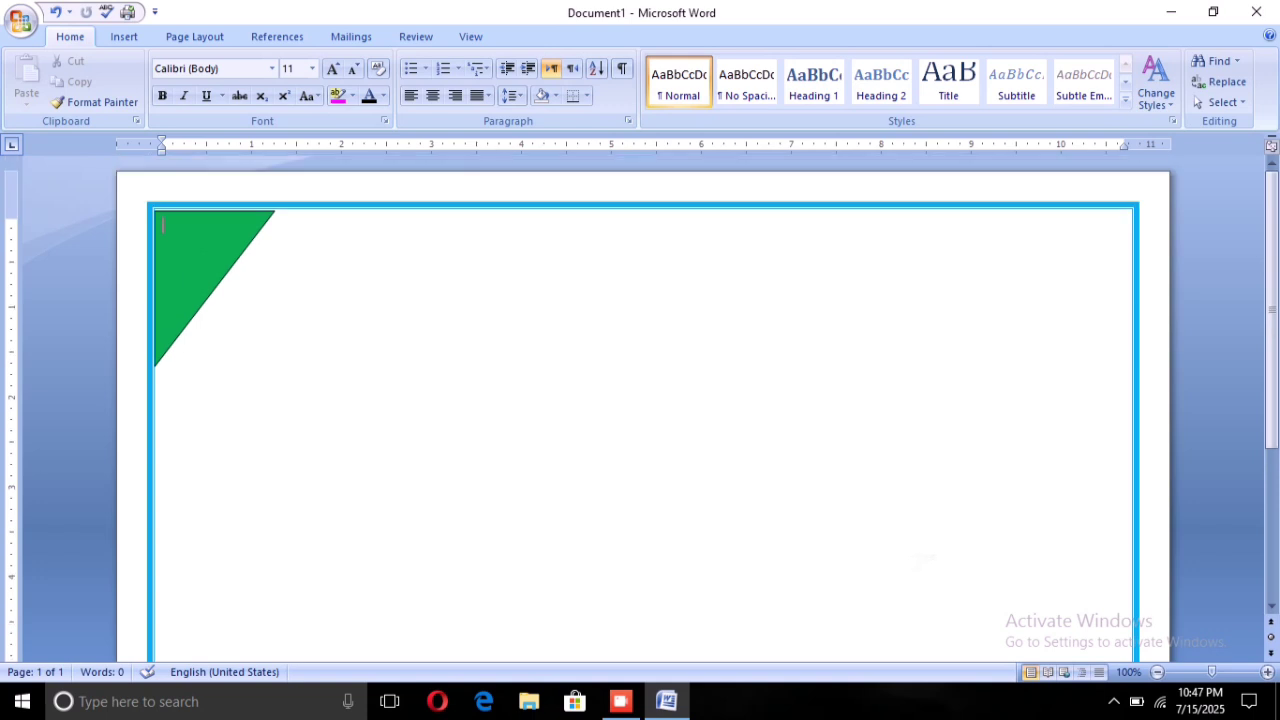
Nudge the top-left triangle up slightly and set its Shape Outline to No Outline
scroll(918, 560, down, 10)
scroll(640, 400, up, 10)
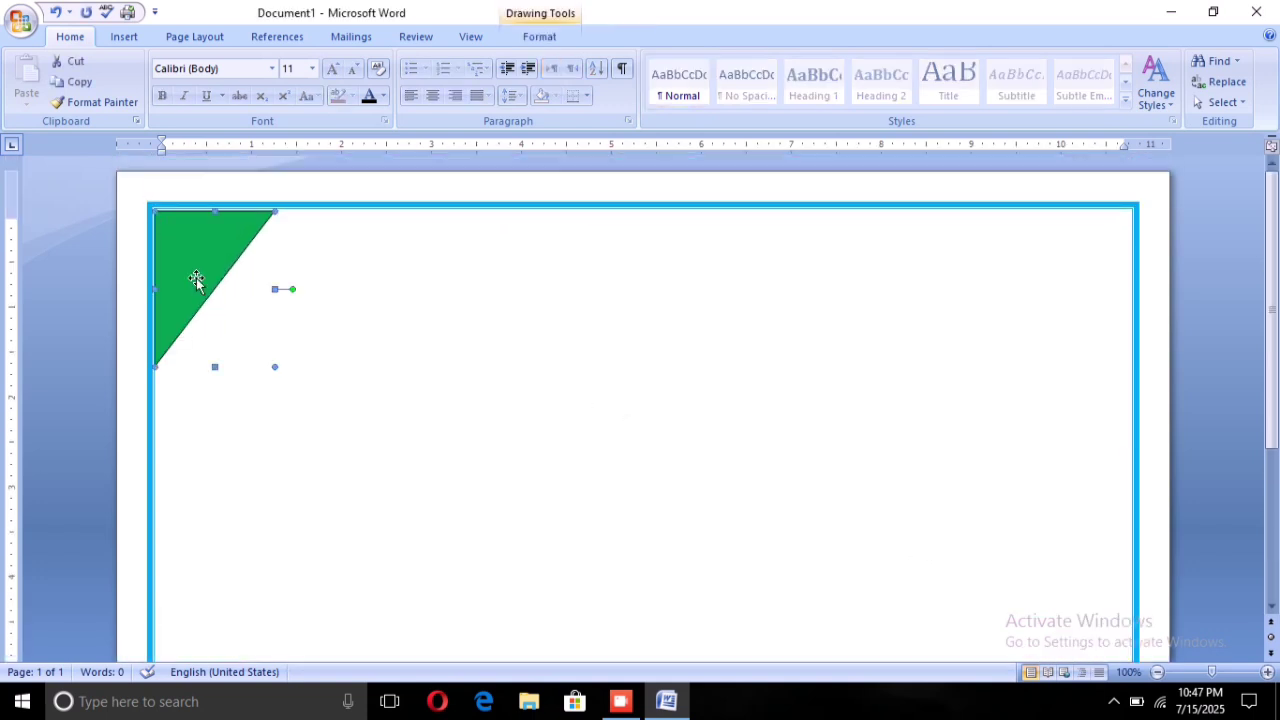
key(Up)
key(Up)
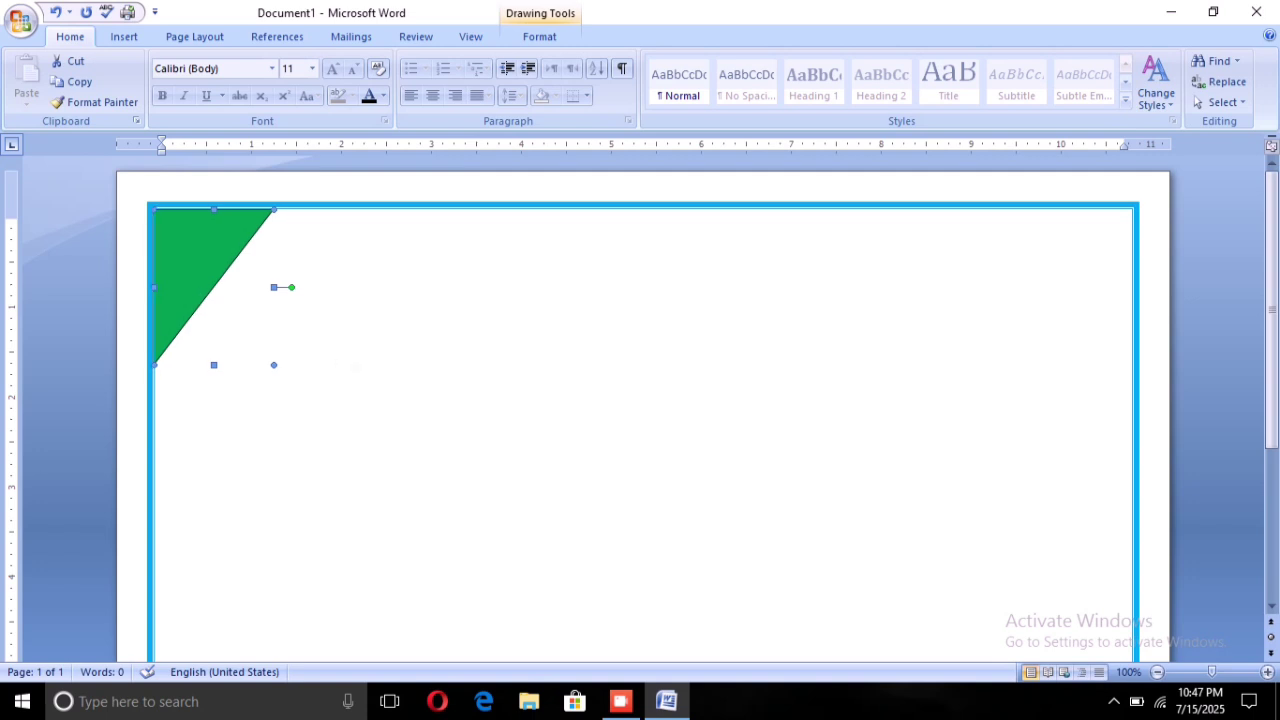
key(Escape)
click(206, 274)
click(539, 36)
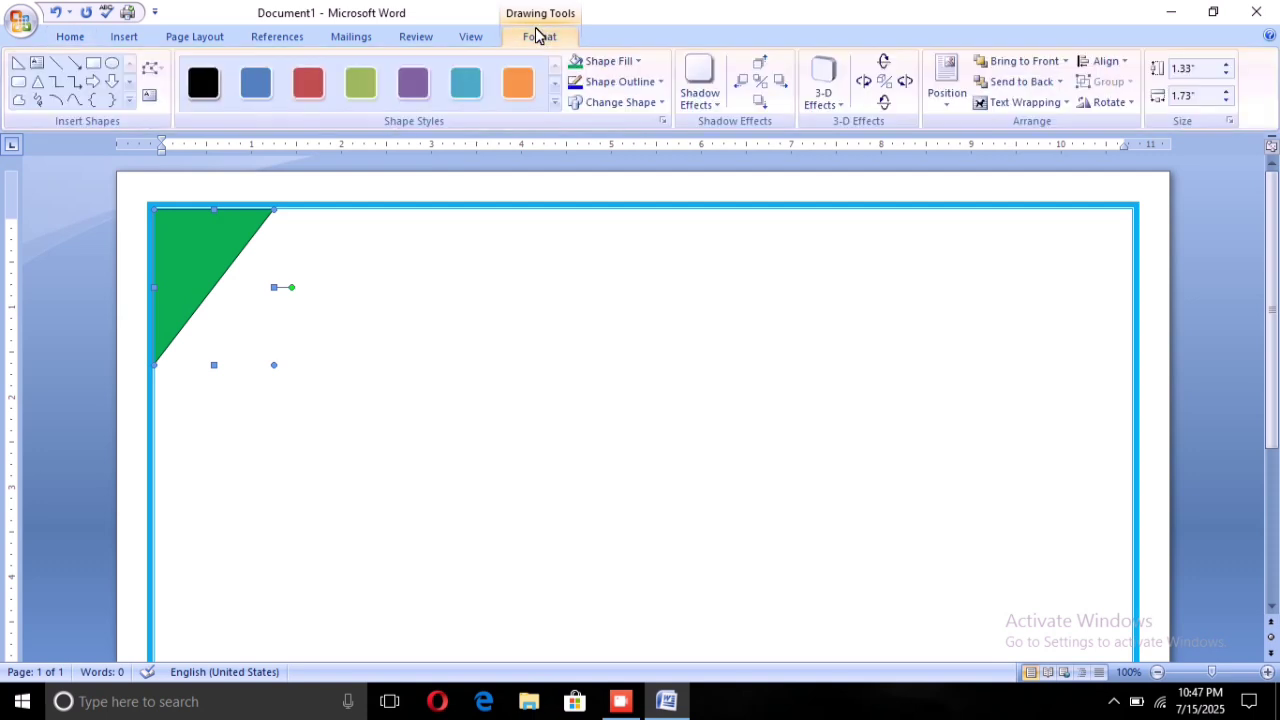
click(627, 81)
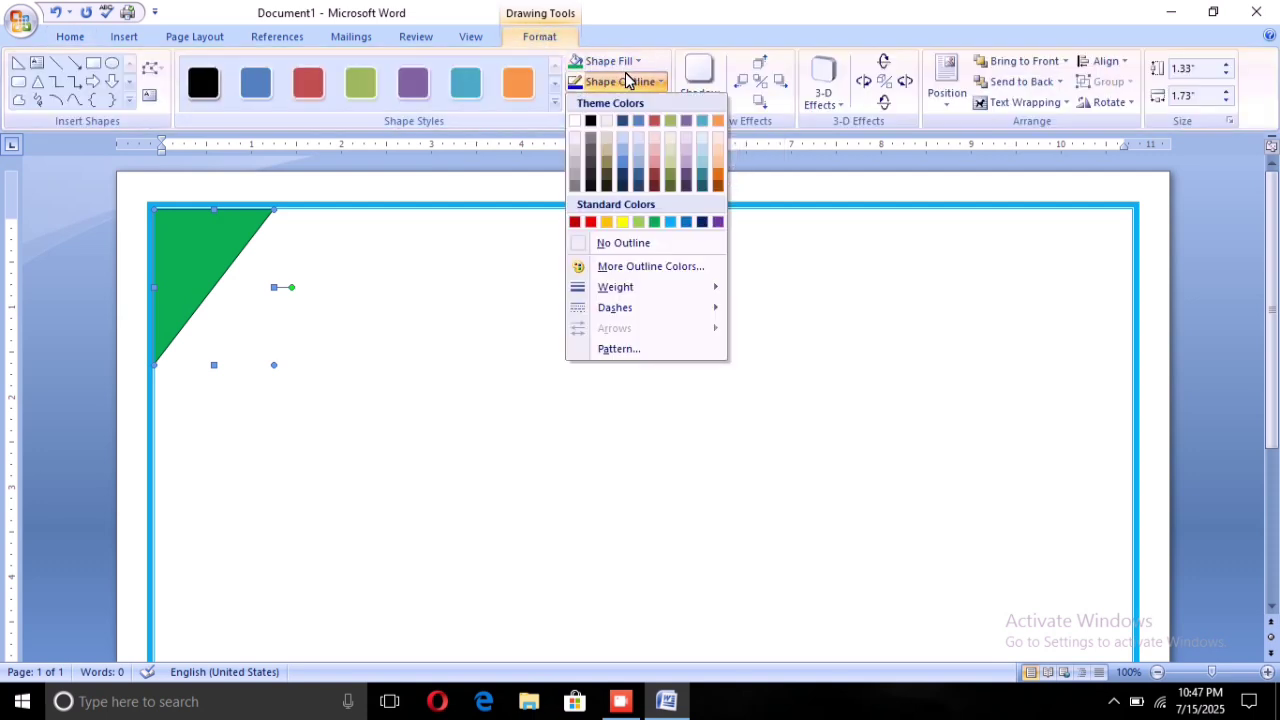
click(640, 243)
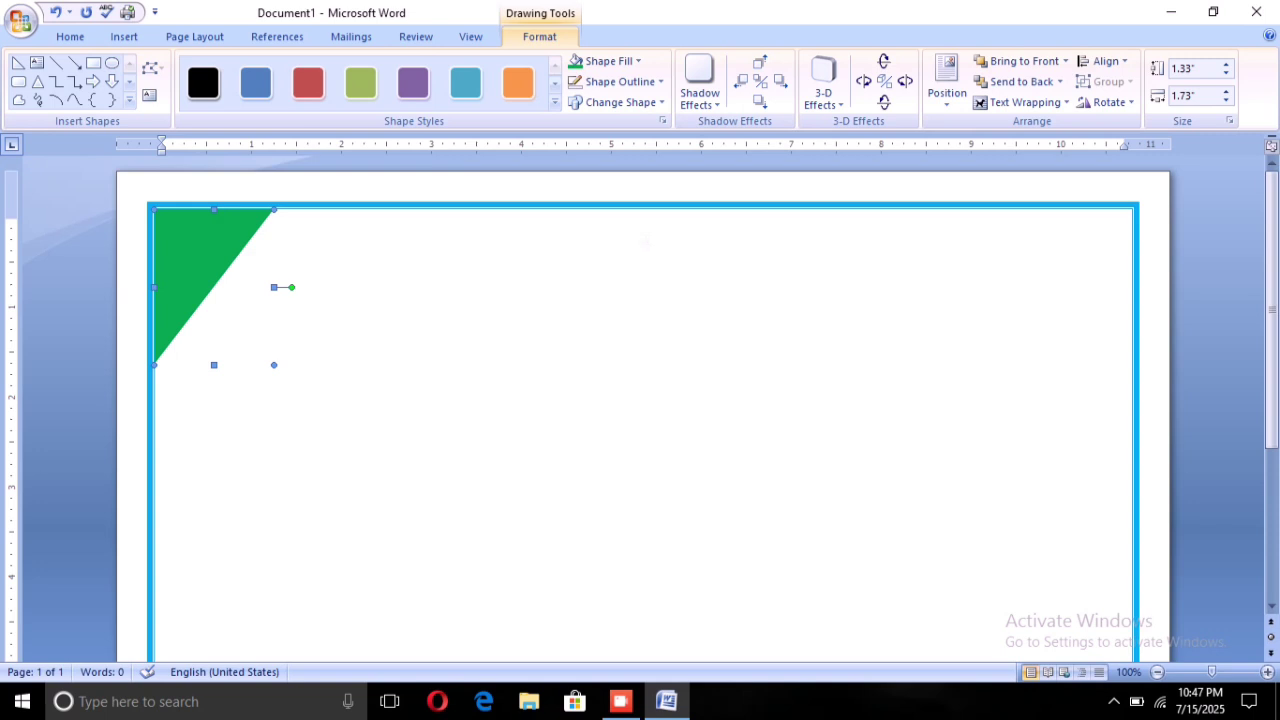
Set the bottom-right triangle's Shape Outline to No Outline as well
scroll(1100, 540, down, 9)
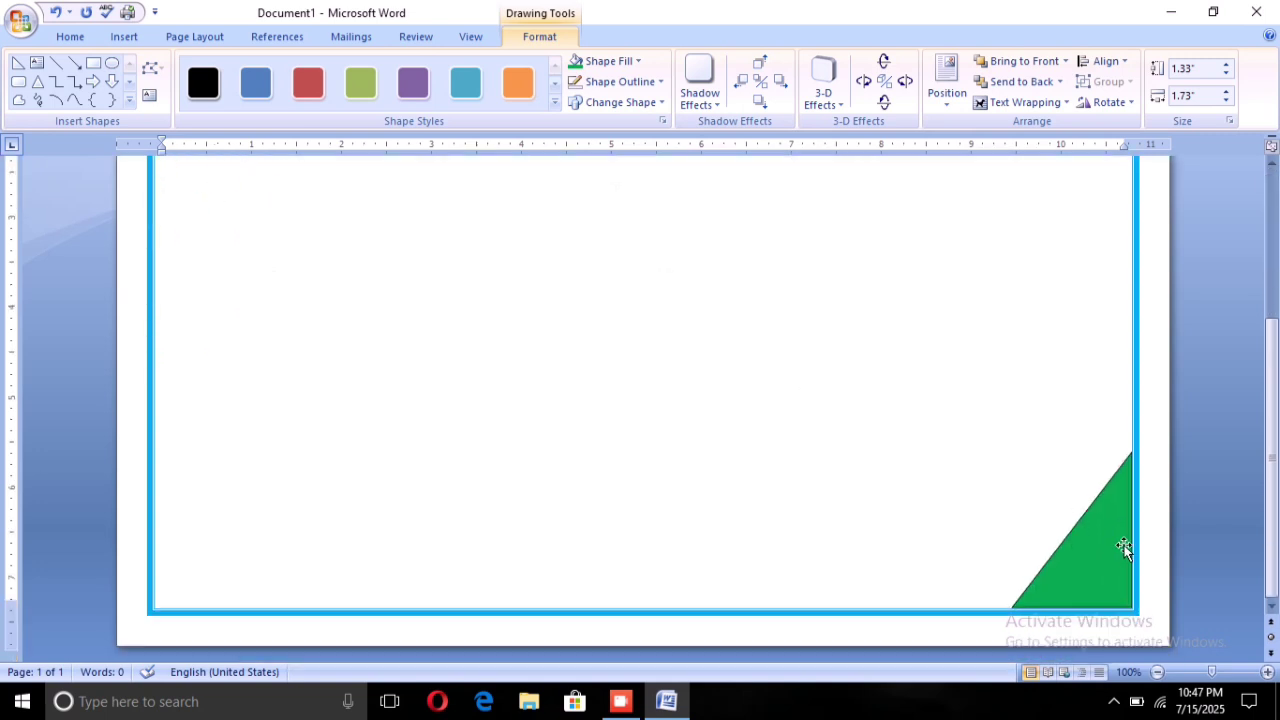
click(1085, 540)
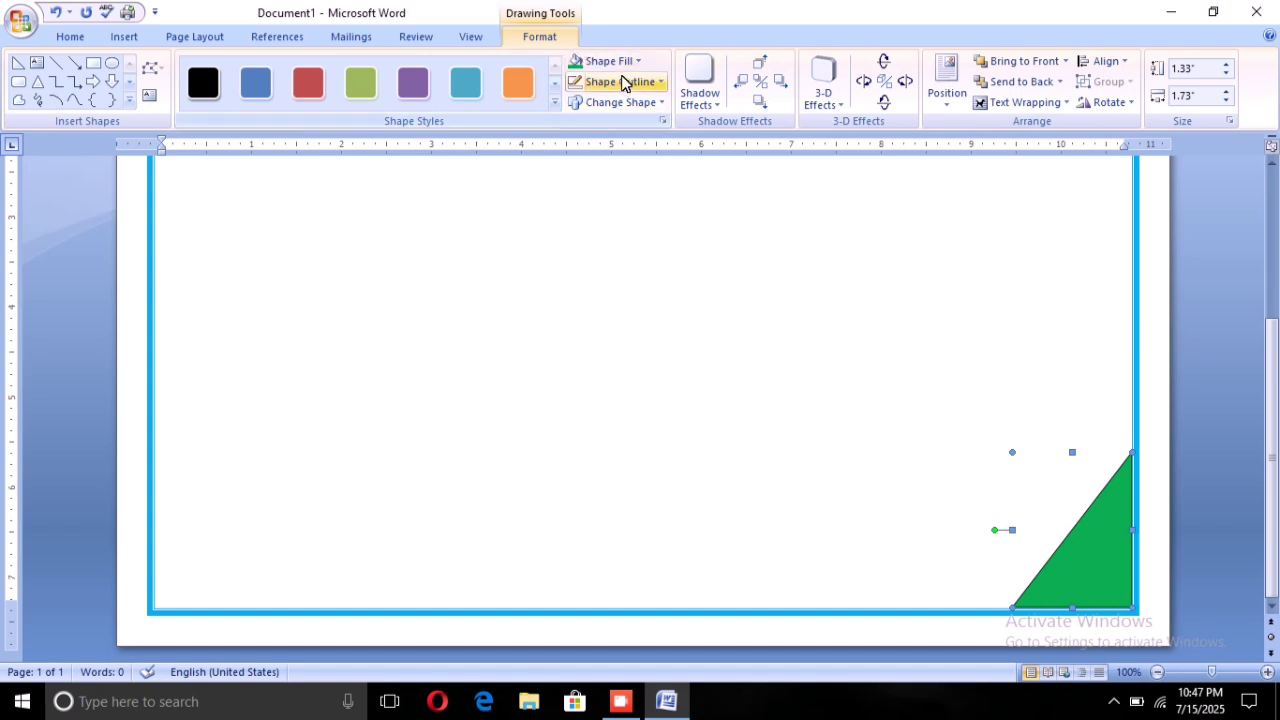
click(622, 82)
click(646, 243)
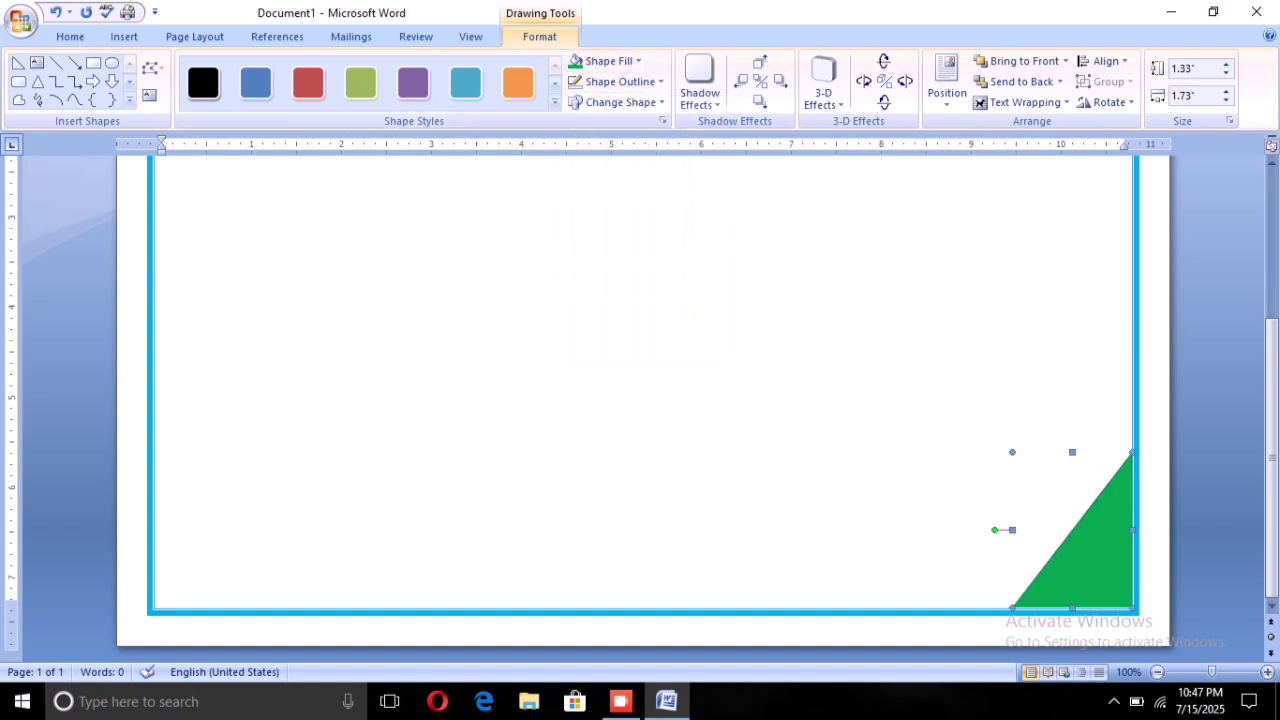
scroll(630, 372, up, 5)
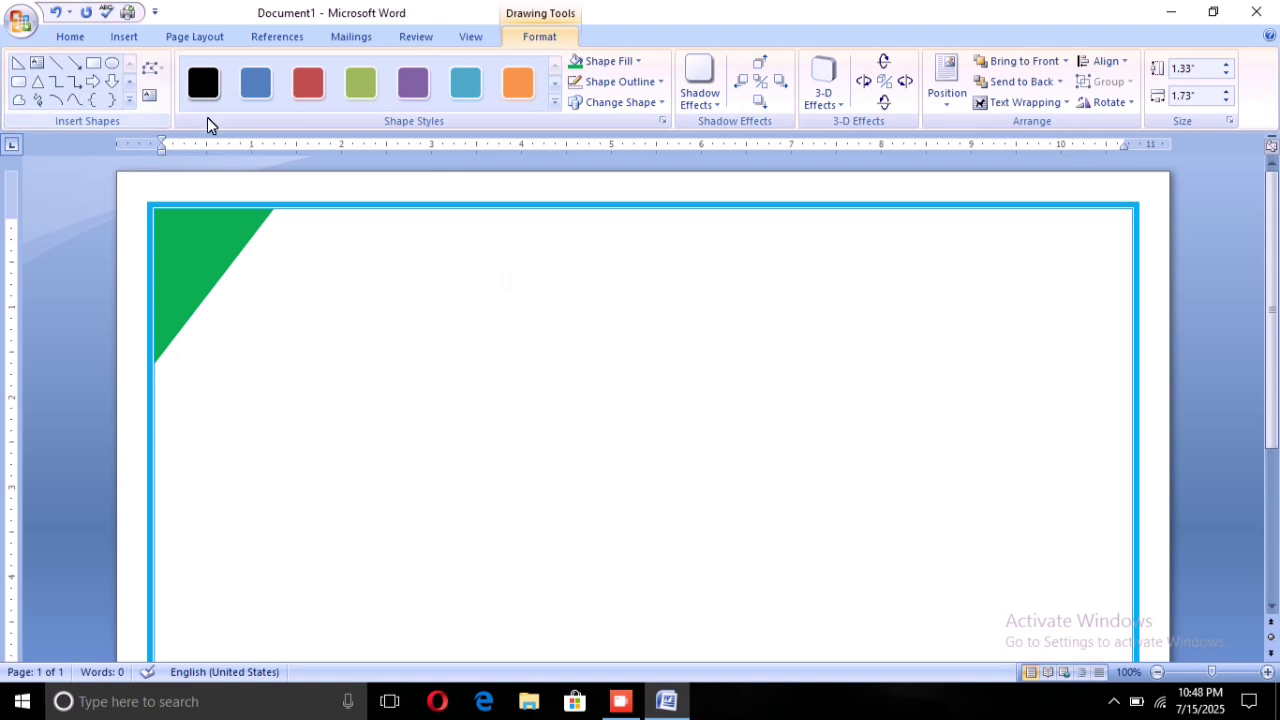
click(122, 36)
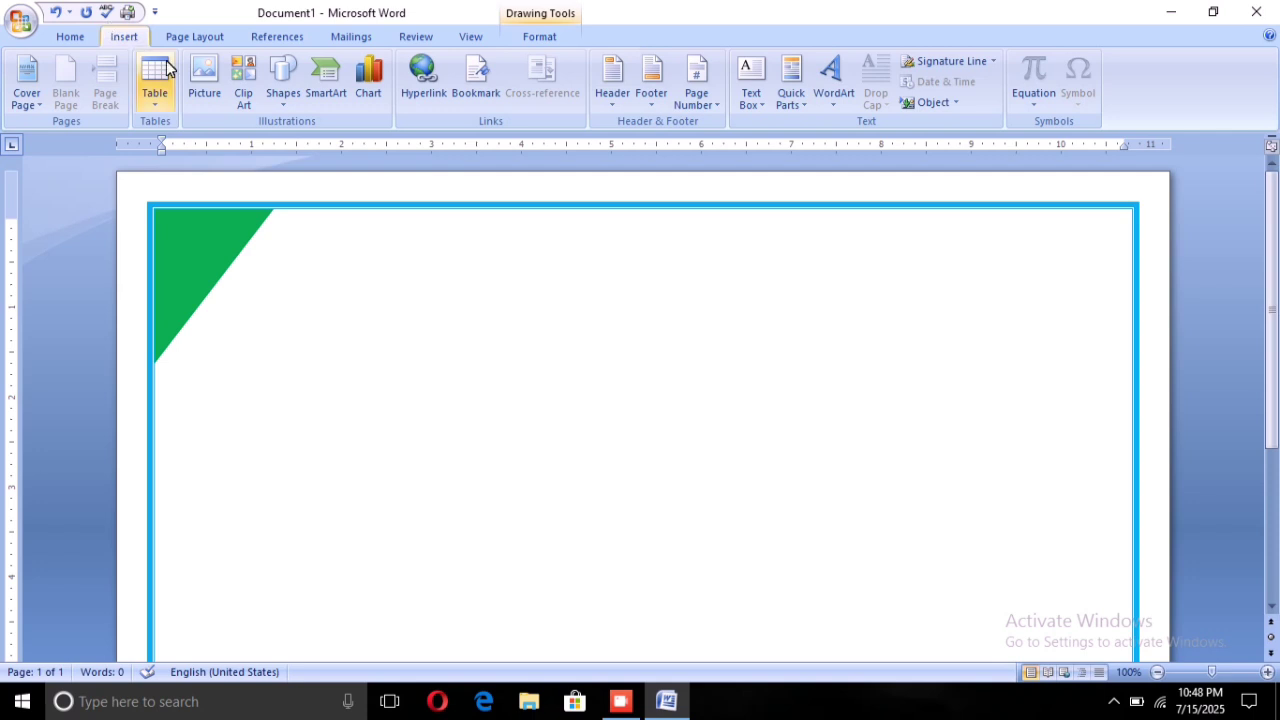
click(197, 78)
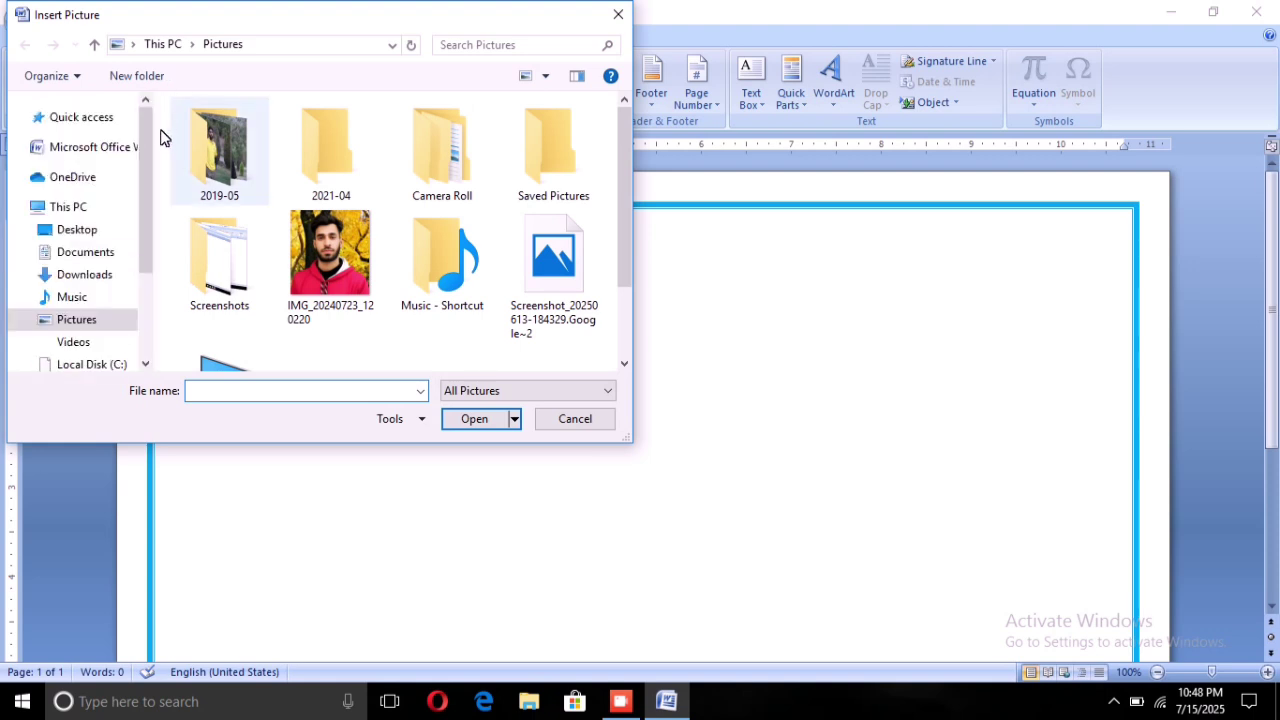
scroll(190, 203, down, 1)
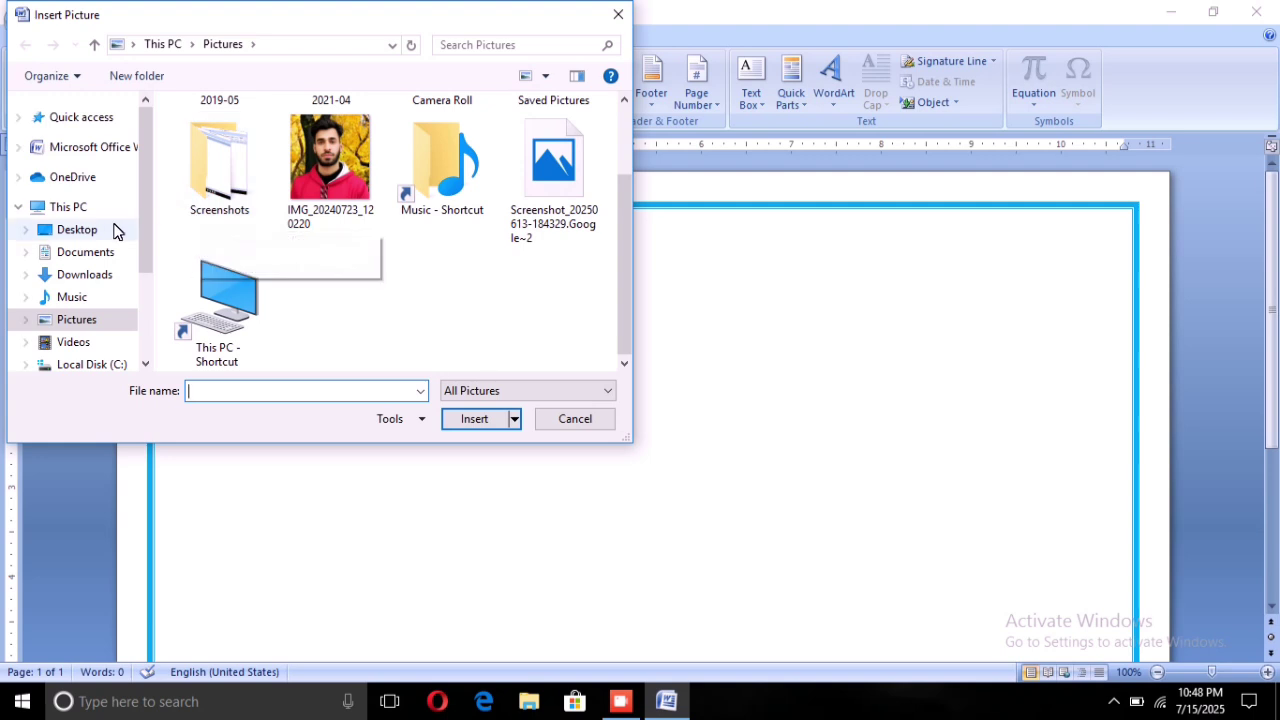
scroll(66, 320, down, 1)
scroll(72, 322, up, 1)
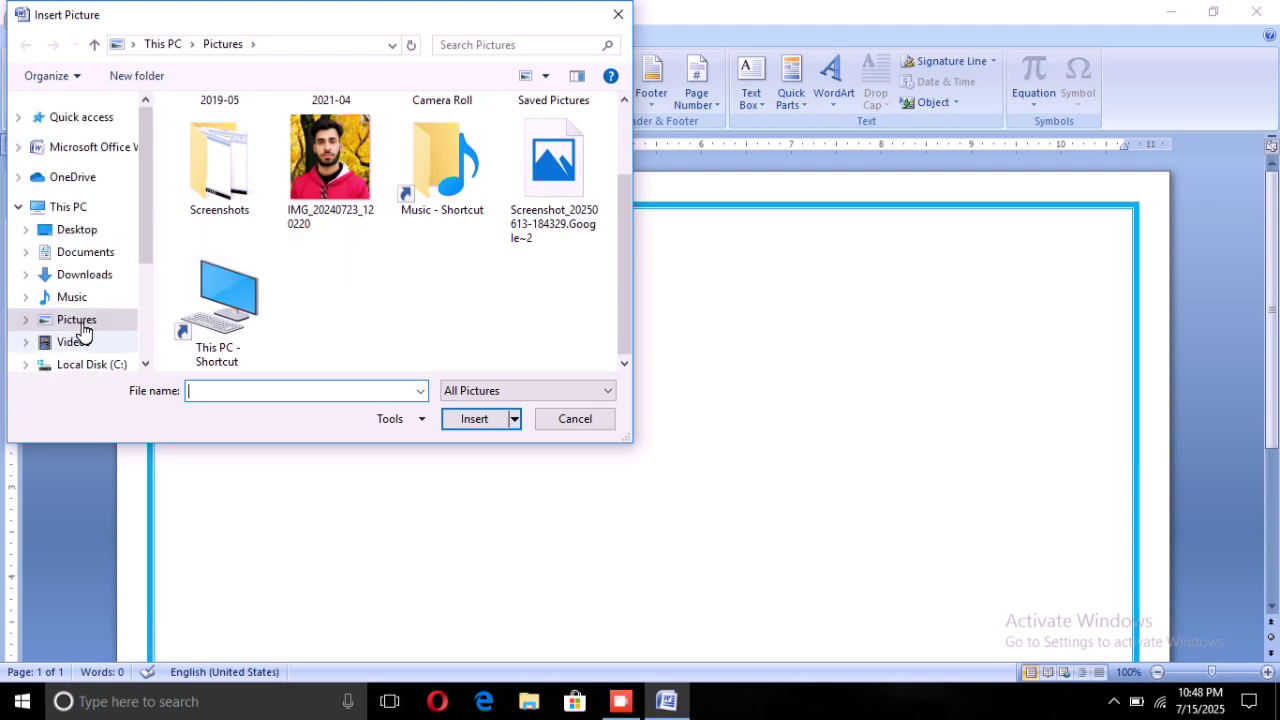
scroll(80, 325, down, 1)
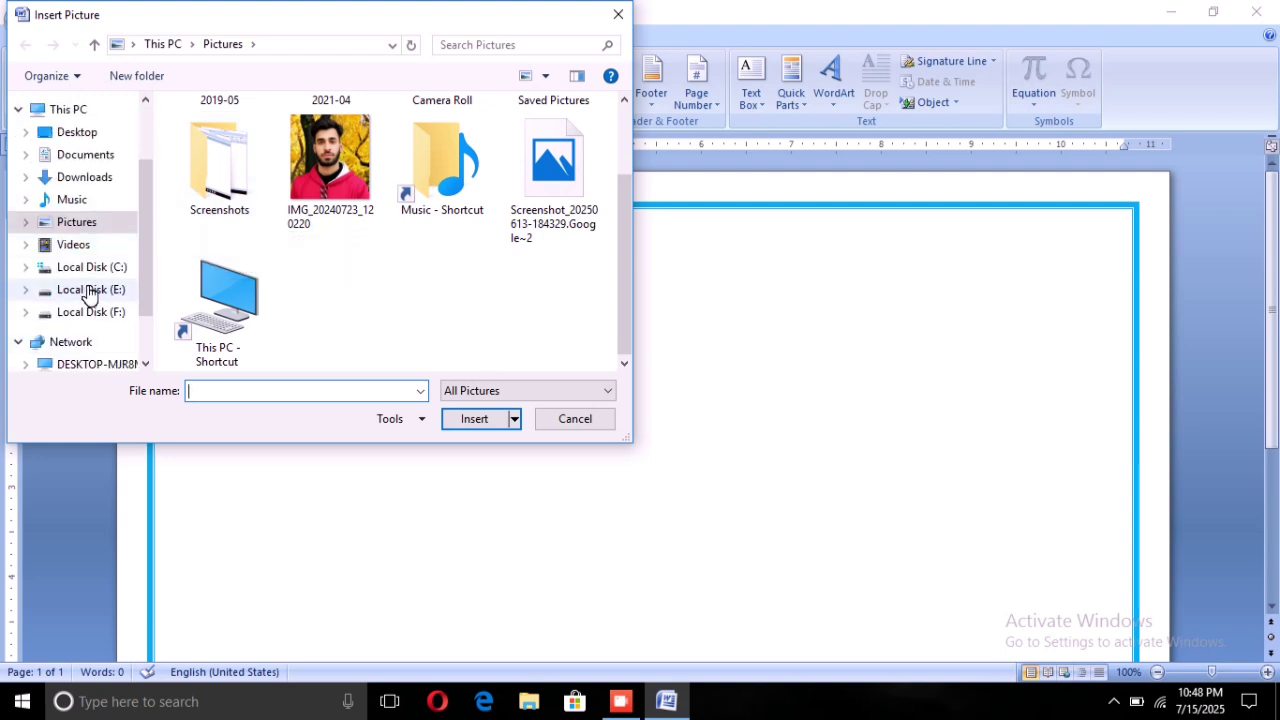
click(90, 290)
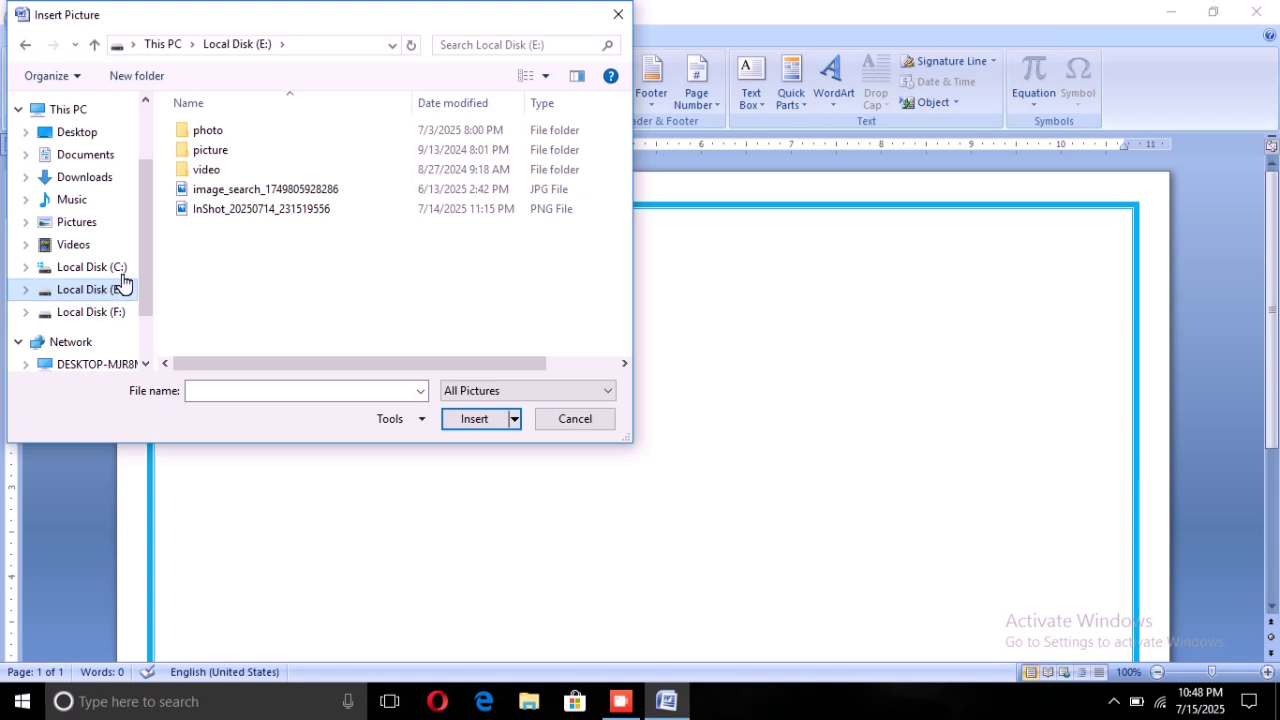
click(246, 196)
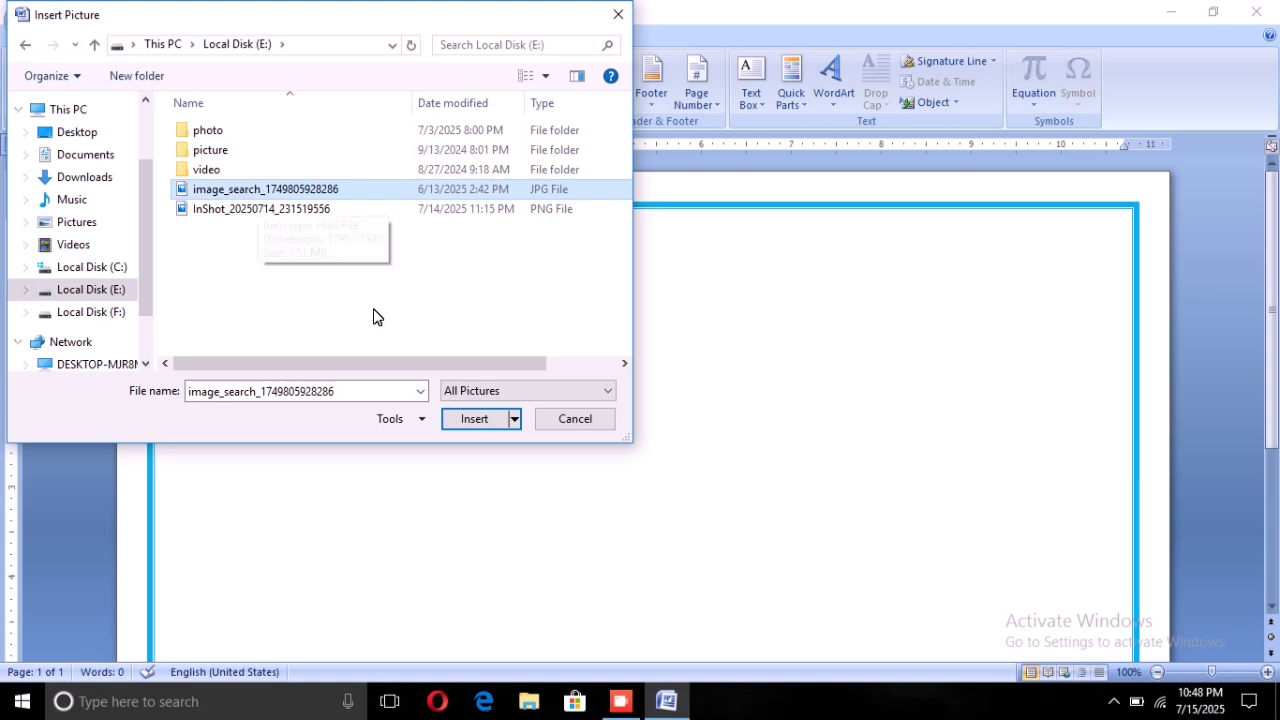
click(459, 416)
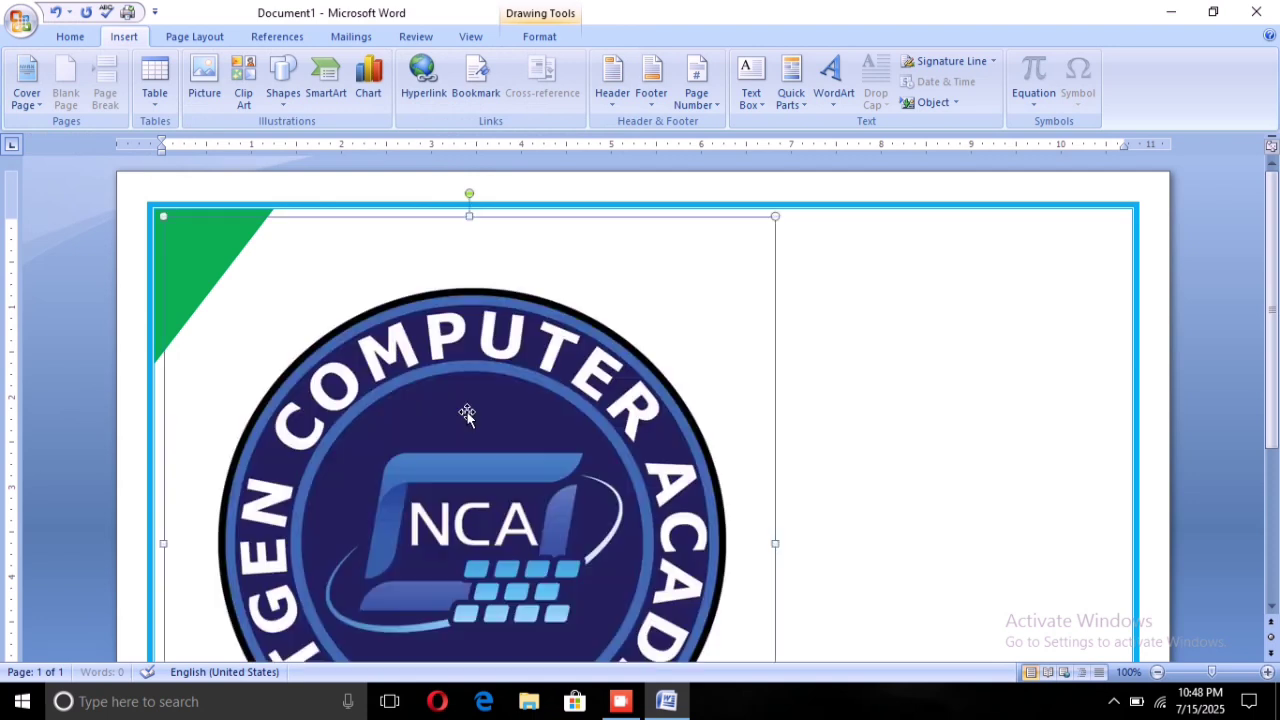
Drag the logo's handles to cut its height and narrow it to 4.32 inches
scroll(469, 410, down, 2)
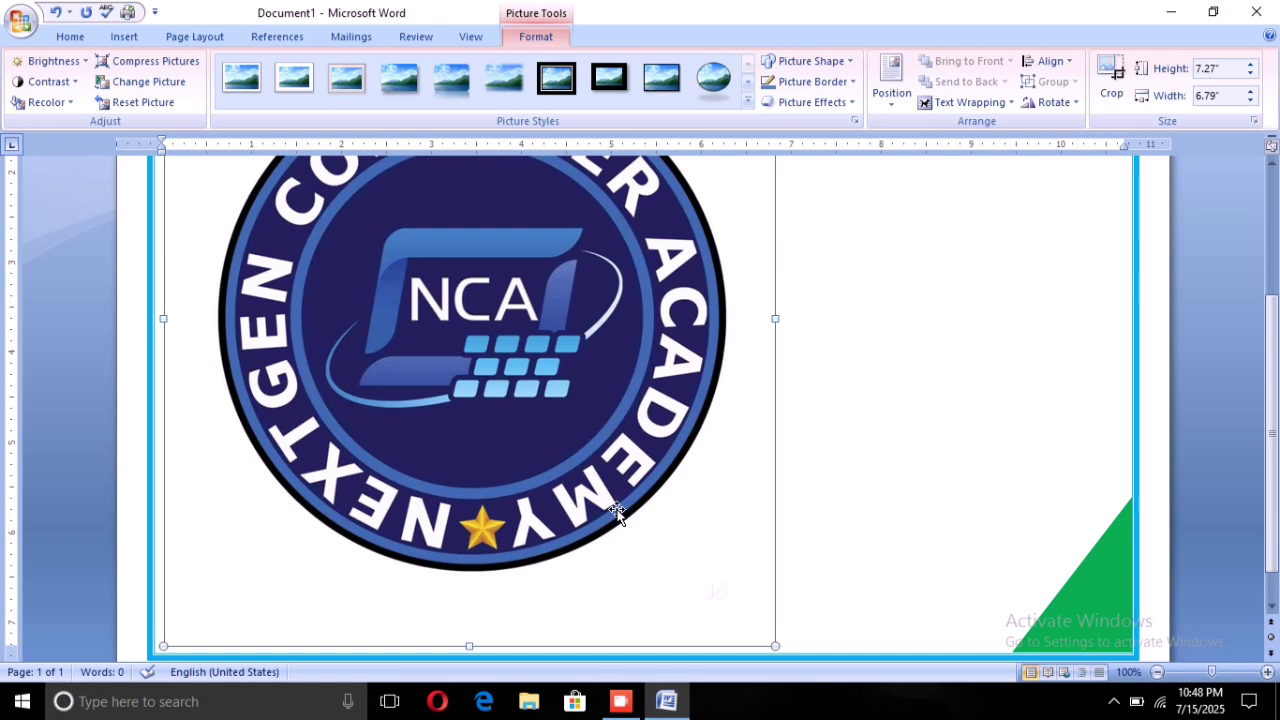
scroll(625, 526, down, 1)
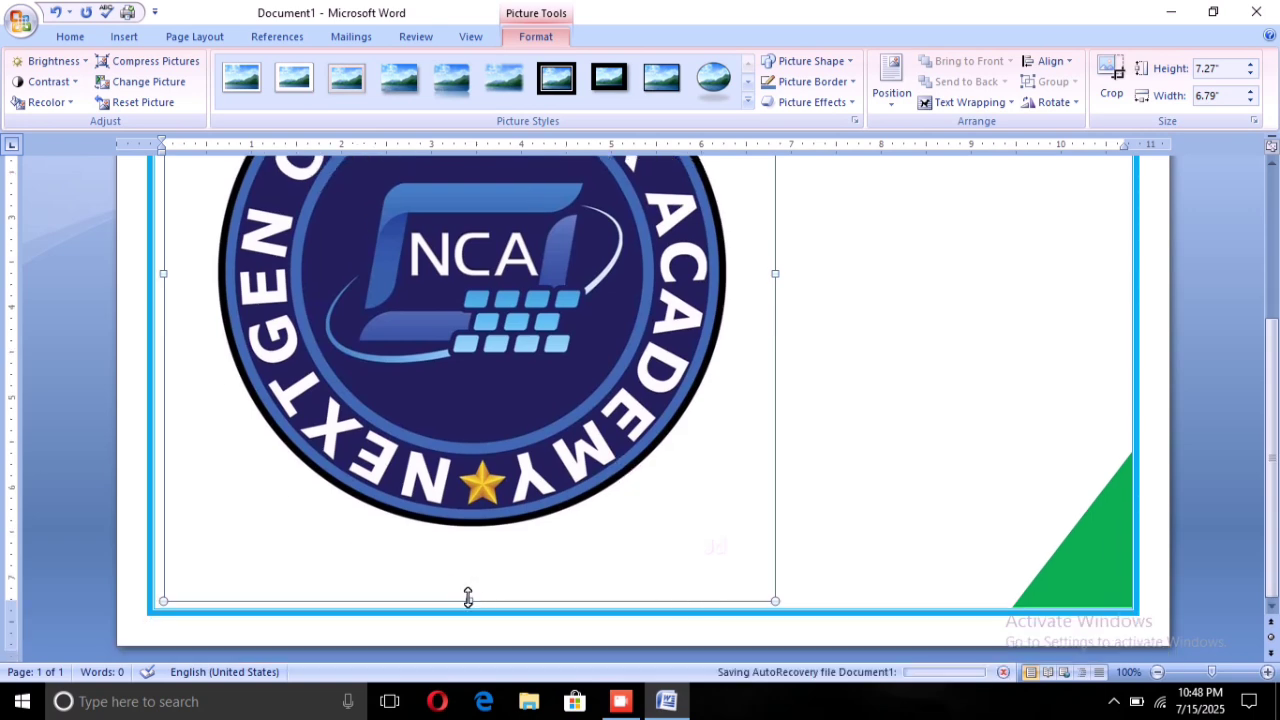
drag(468, 597, 490, 466)
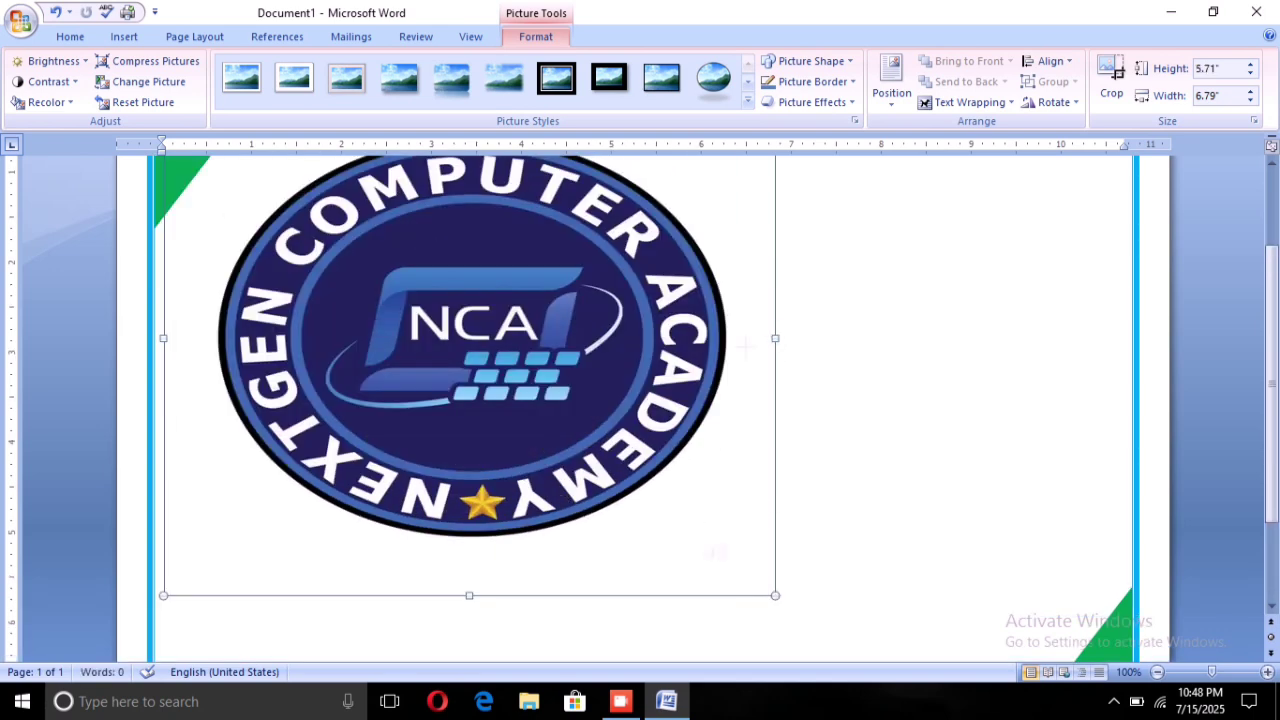
drag(745, 345, 619, 345)
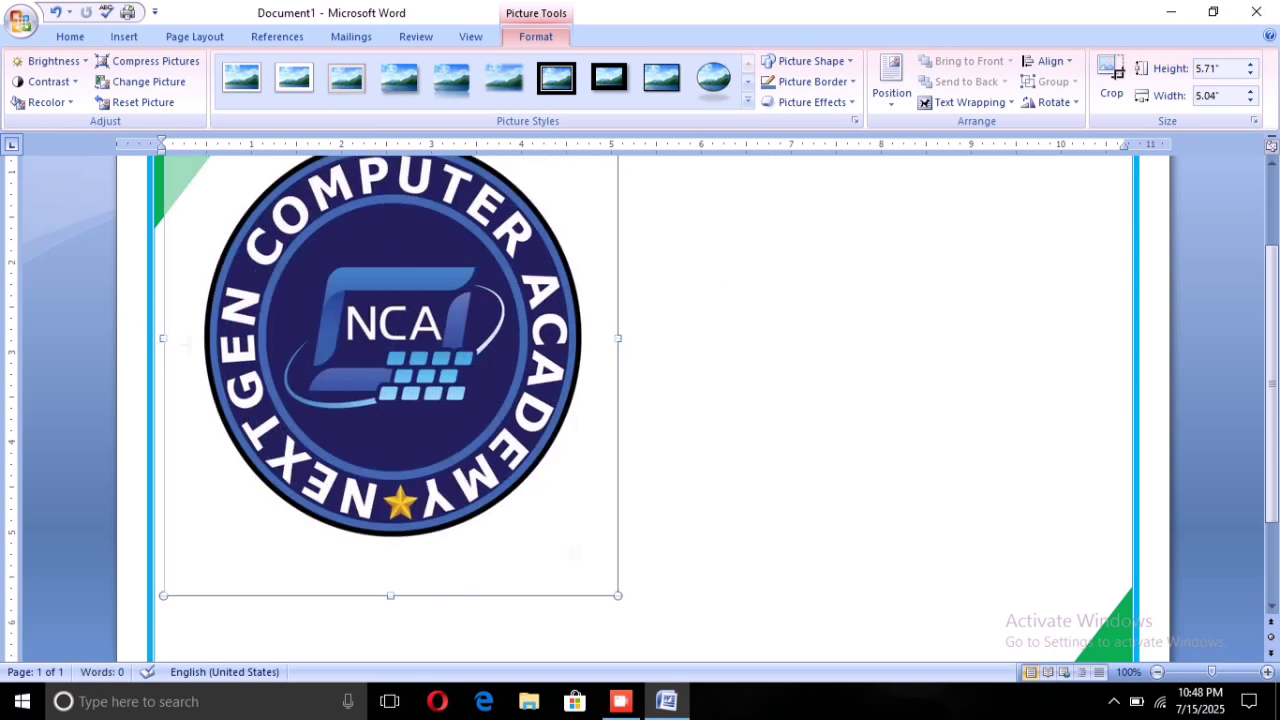
drag(165, 340, 228, 340)
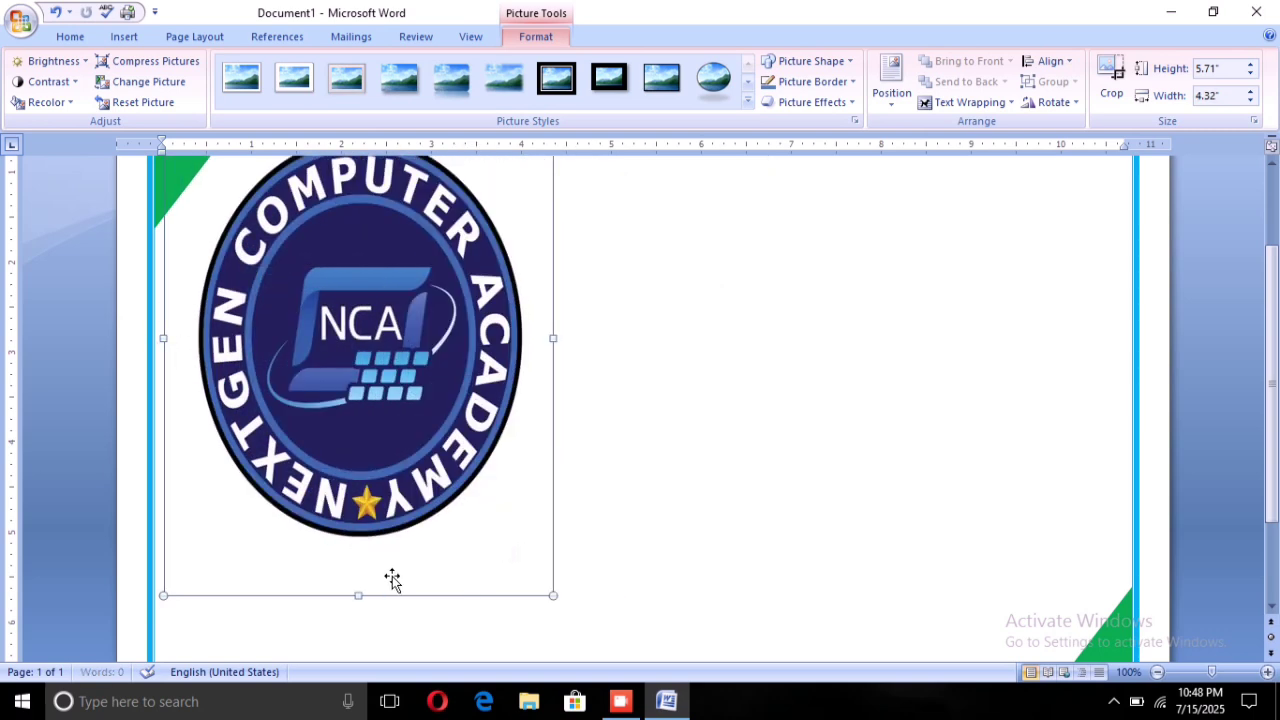
drag(358, 595, 380, 403)
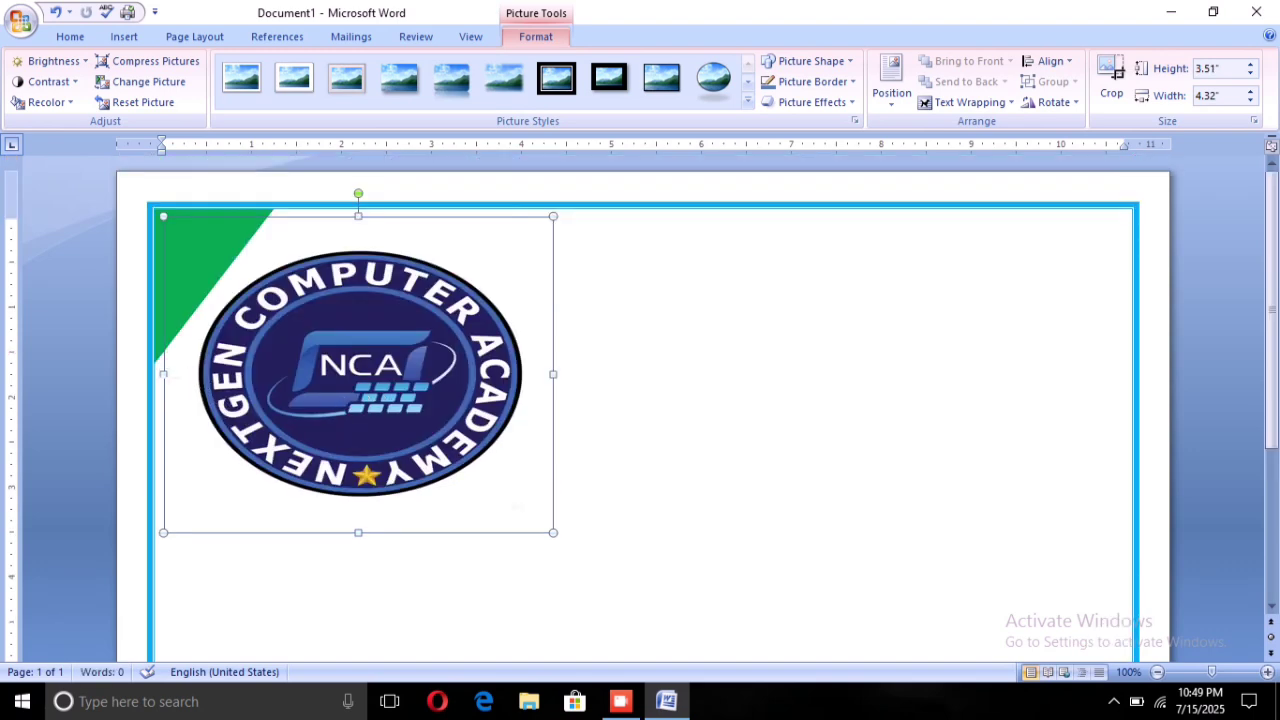
Narrow the logo to 1.26" wide and shorten it to 1.98" tall
drag(205, 405, 302, 407)
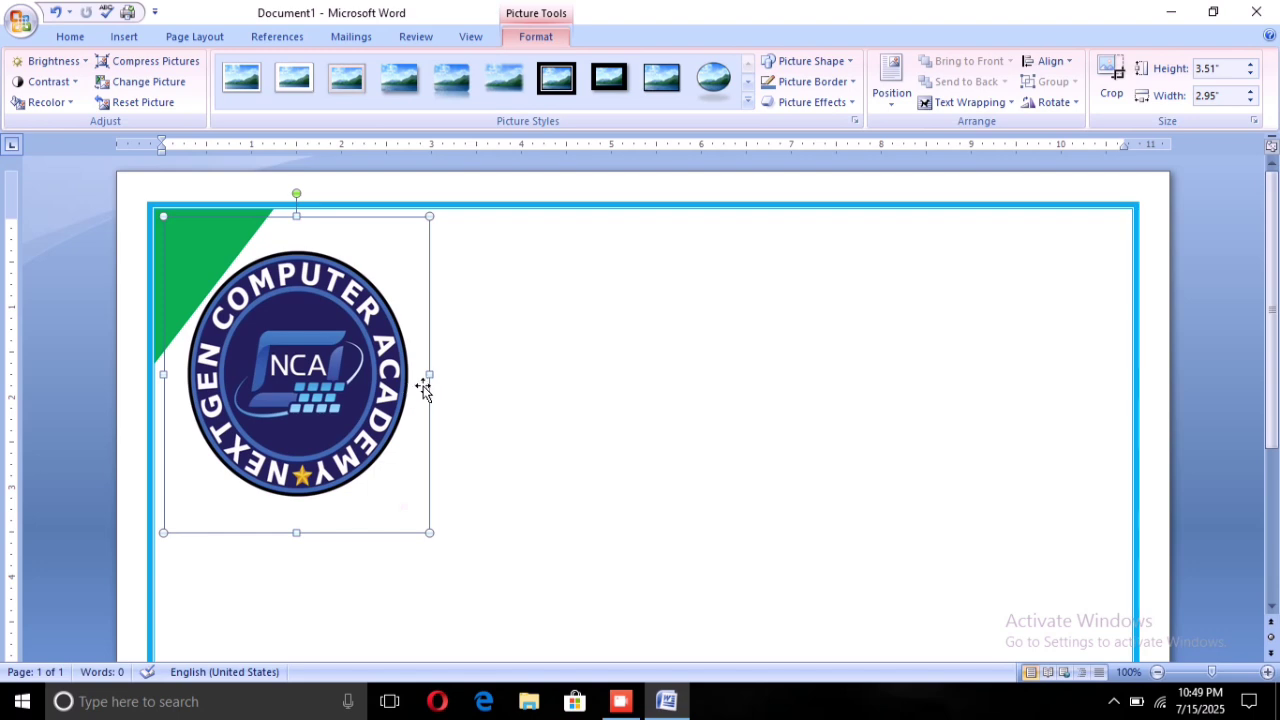
drag(429, 374, 379, 374)
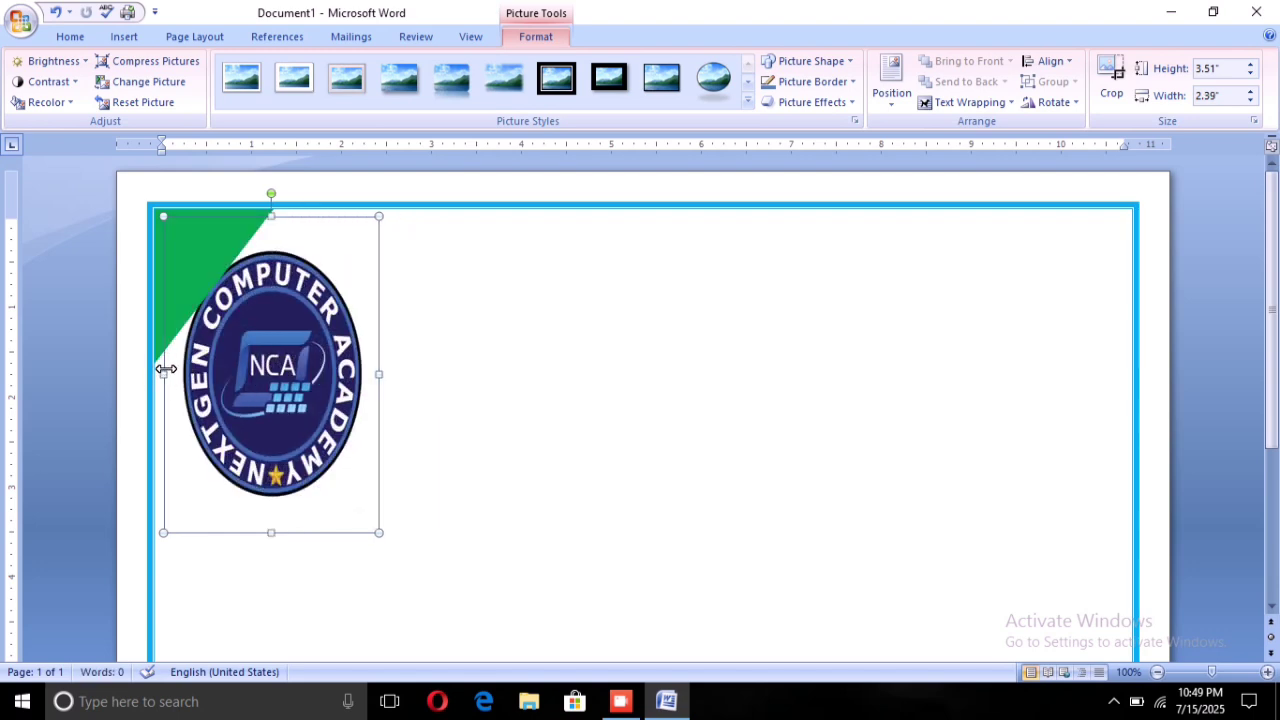
drag(164, 374, 268, 376)
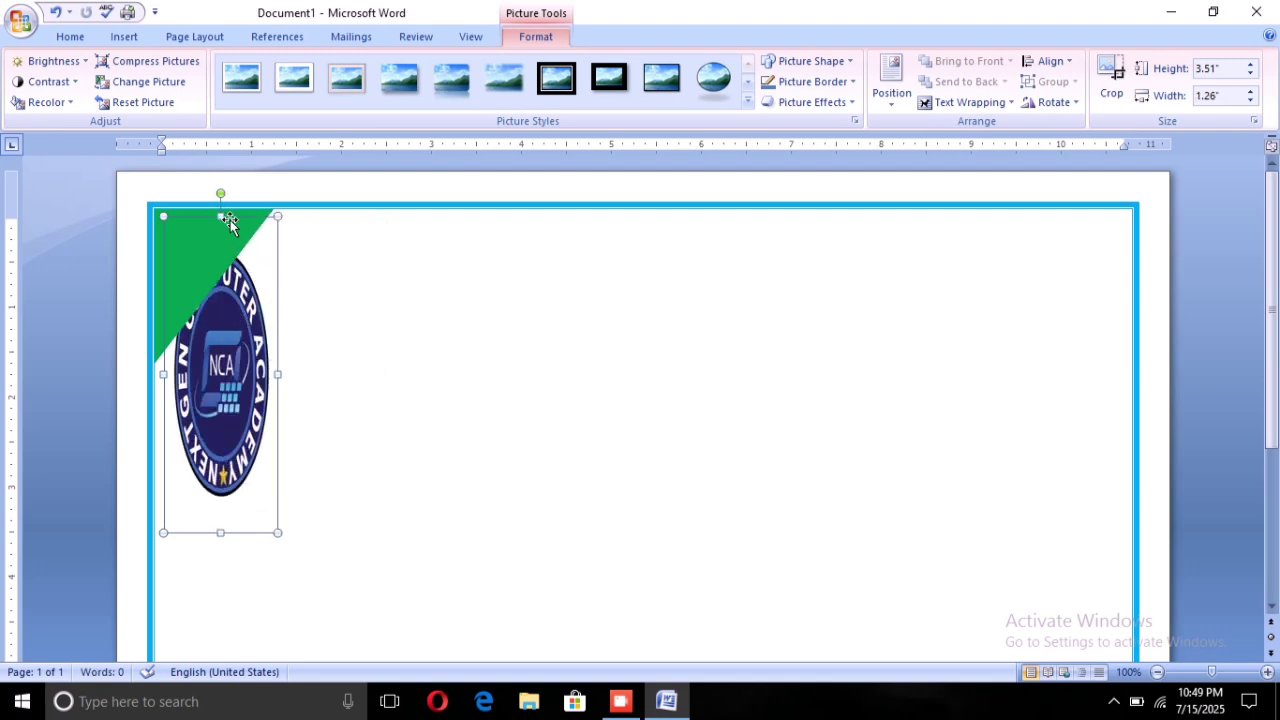
drag(223, 363, 775, 227)
drag(213, 538, 250, 395)
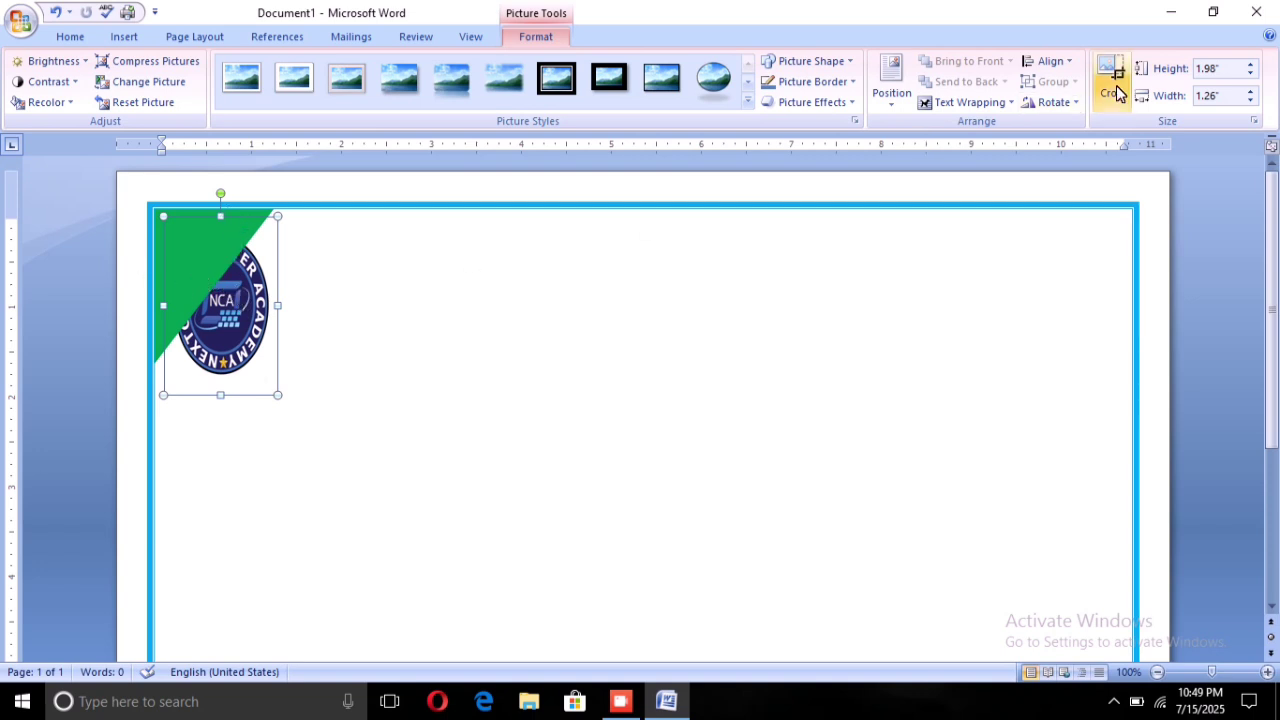
Set the logo to In Front of Text, shorten it to 1.51", and place it beside the triangle
click(1000, 106)
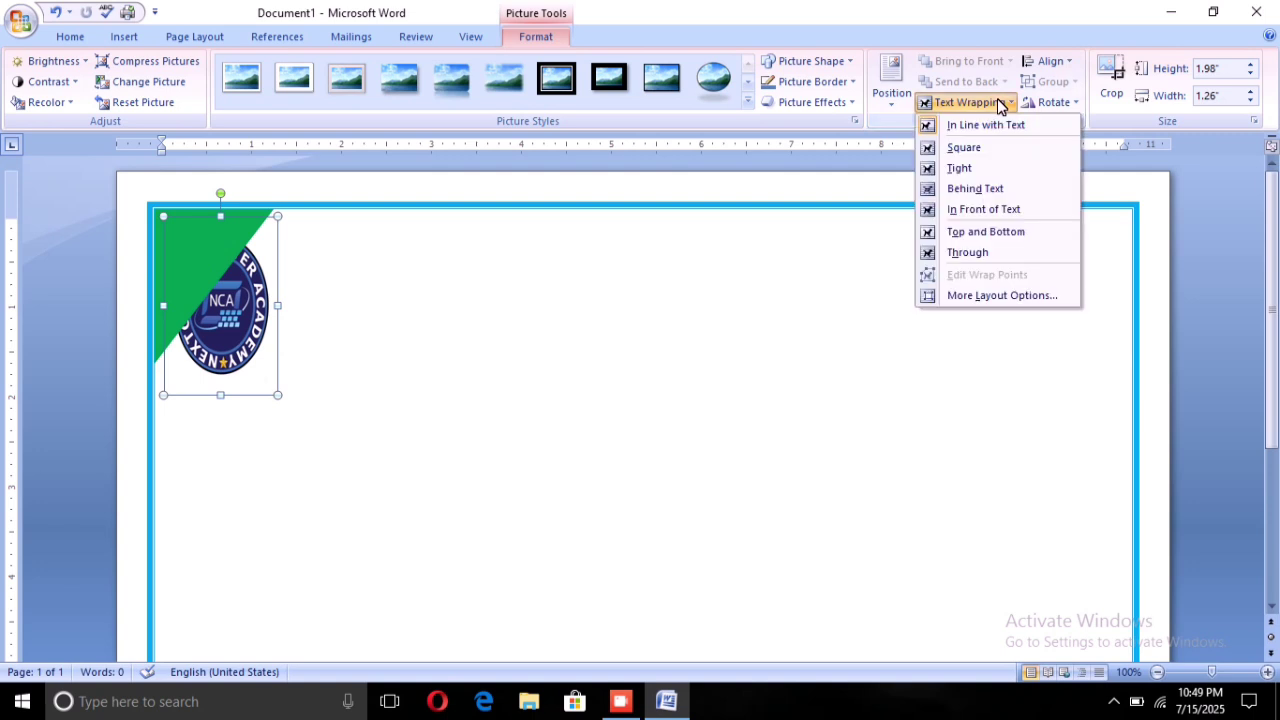
click(990, 208)
drag(185, 291, 335, 329)
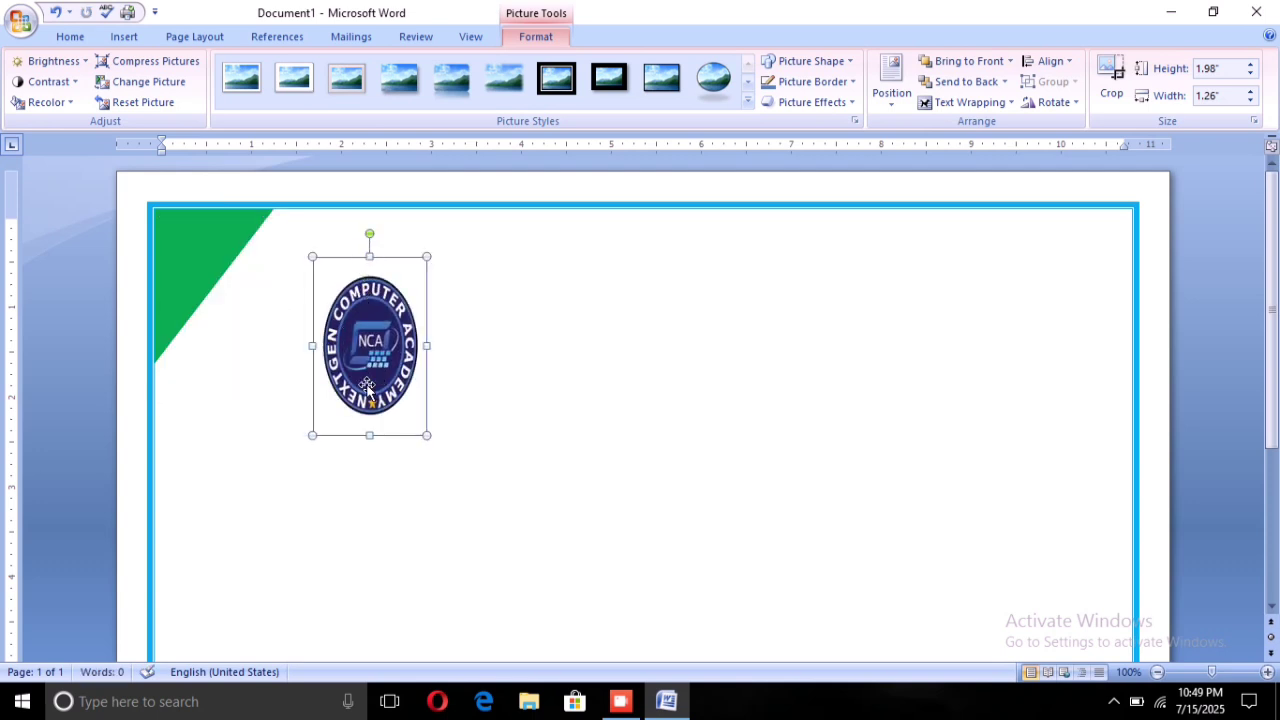
drag(364, 437, 379, 392)
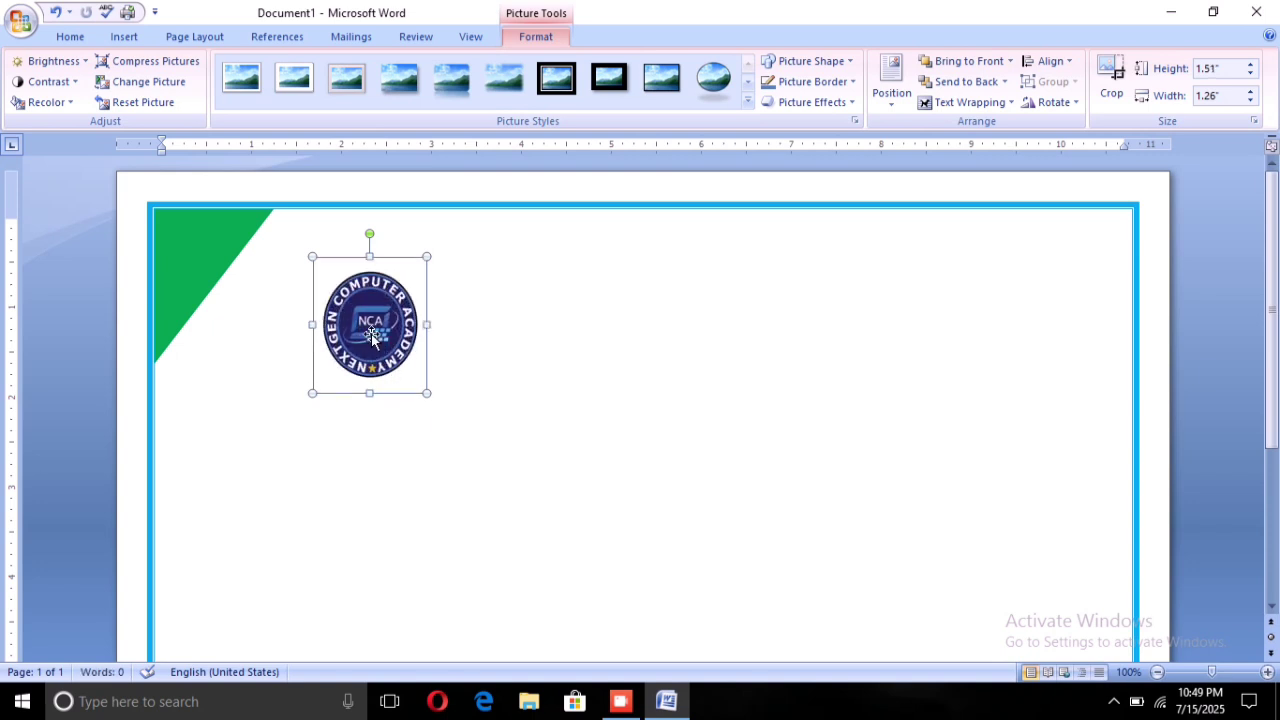
drag(371, 333, 330, 292)
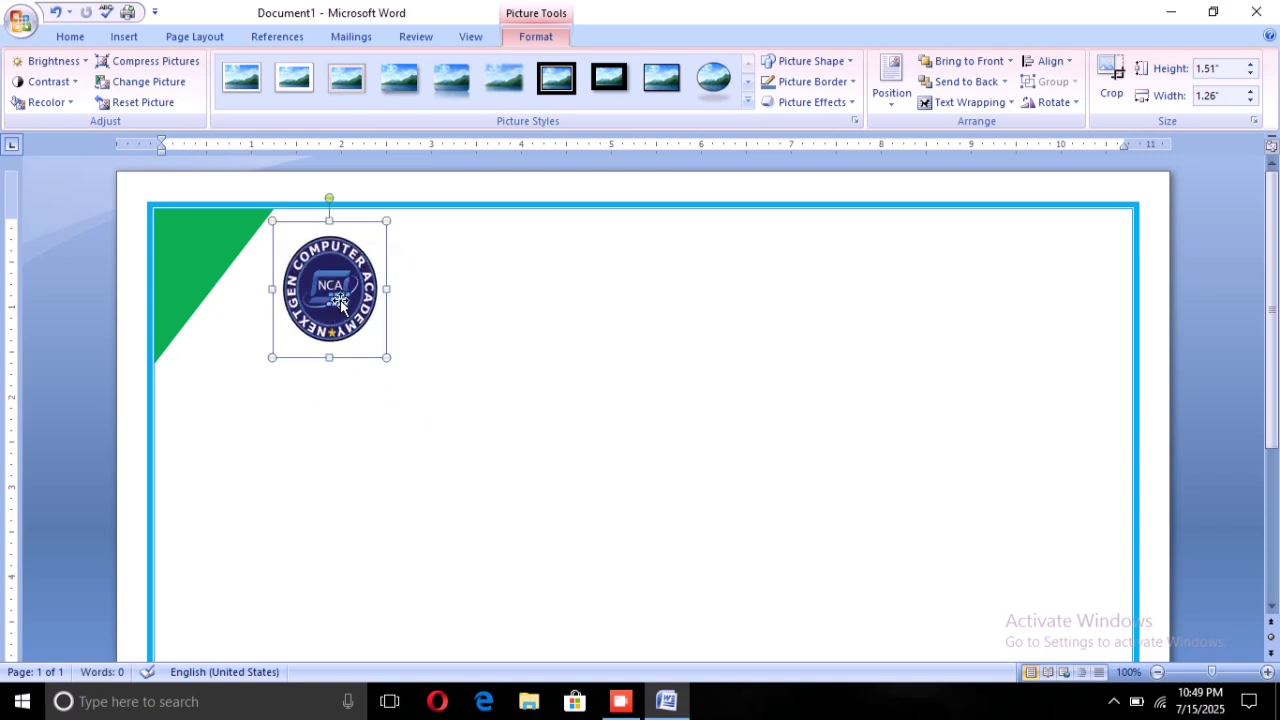
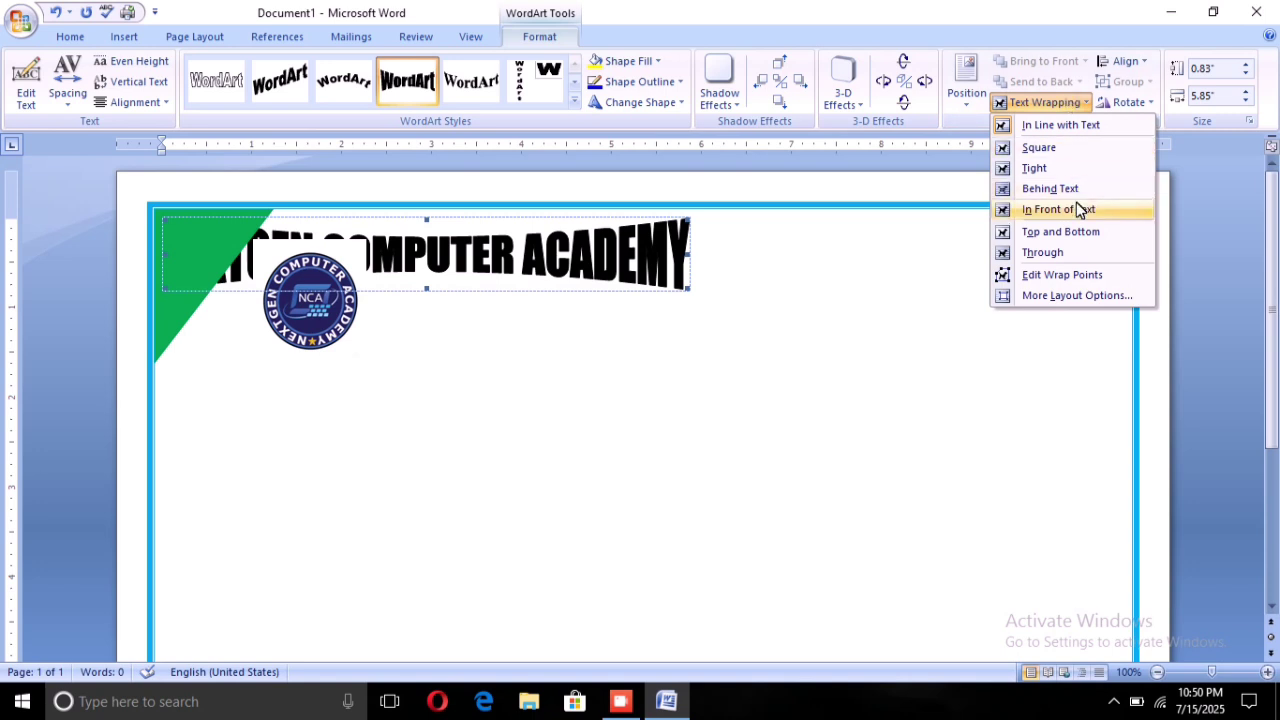
Put the arched WordArt title In Front of Text and move it right of the logo
click(1078, 208)
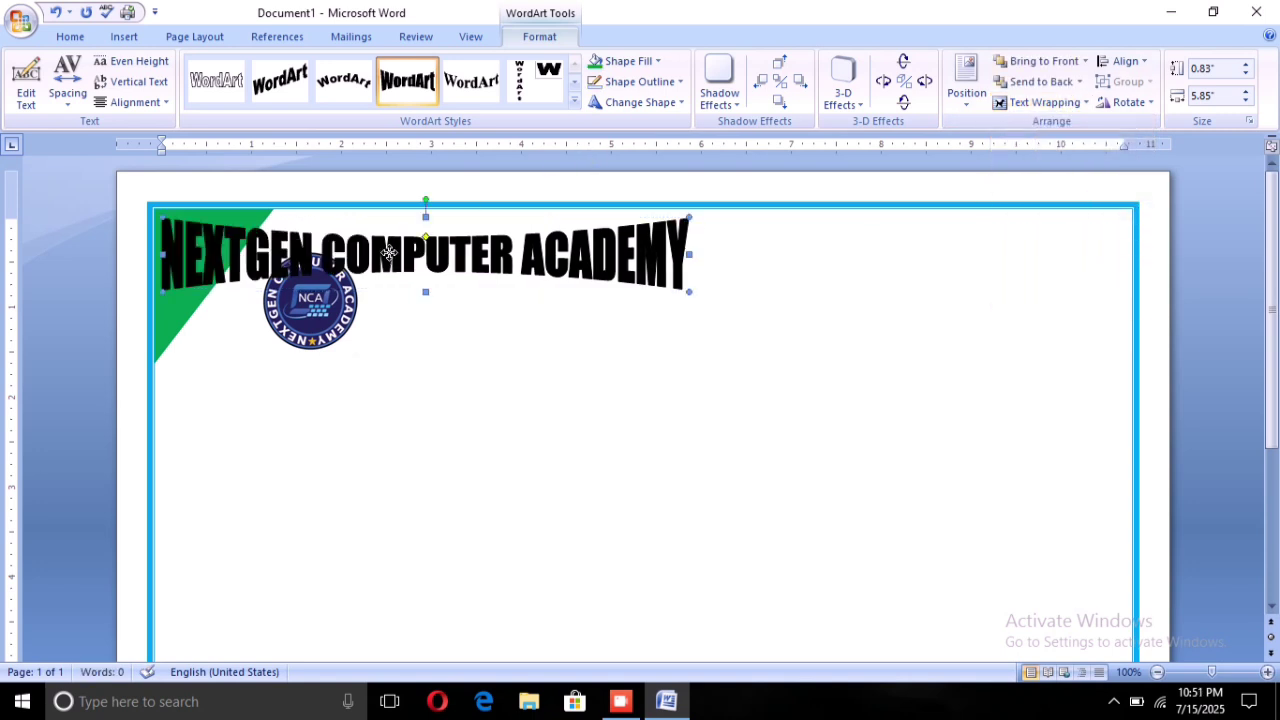
drag(392, 255, 669, 303)
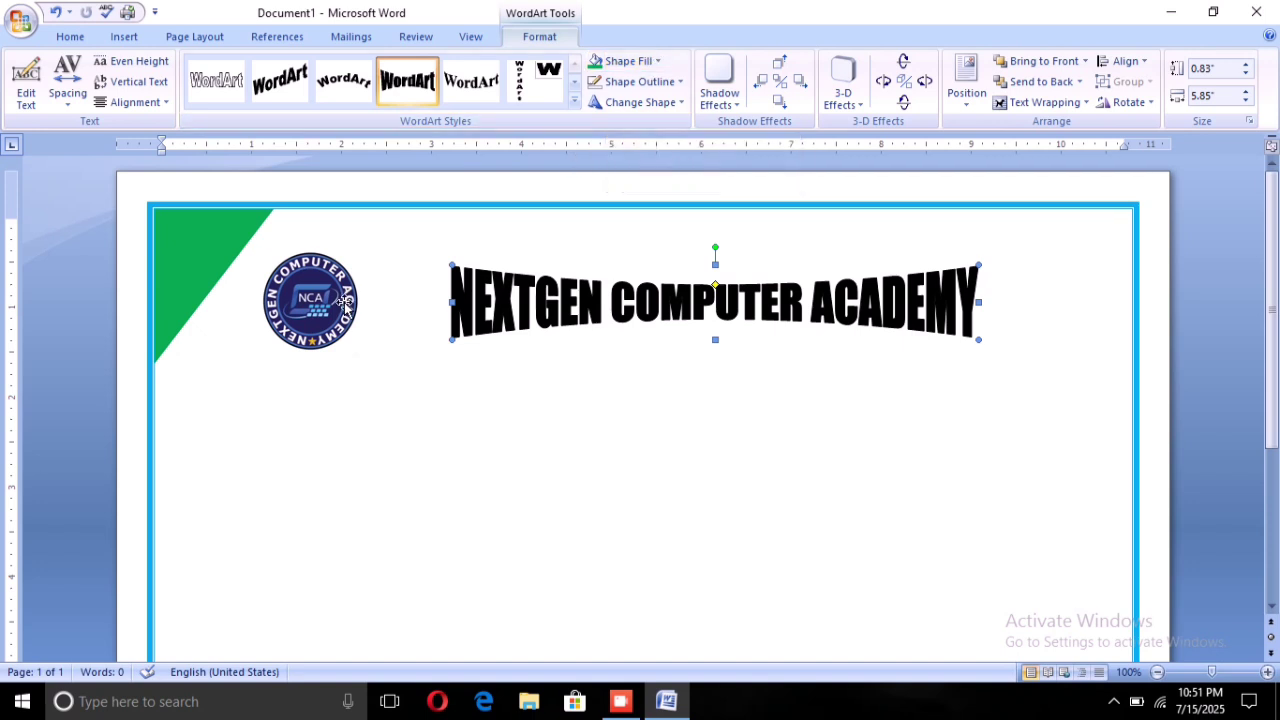
Give the NEXTGEN COMPUTER ACADEMY WordArt the standard Blue shape fill
click(68, 36)
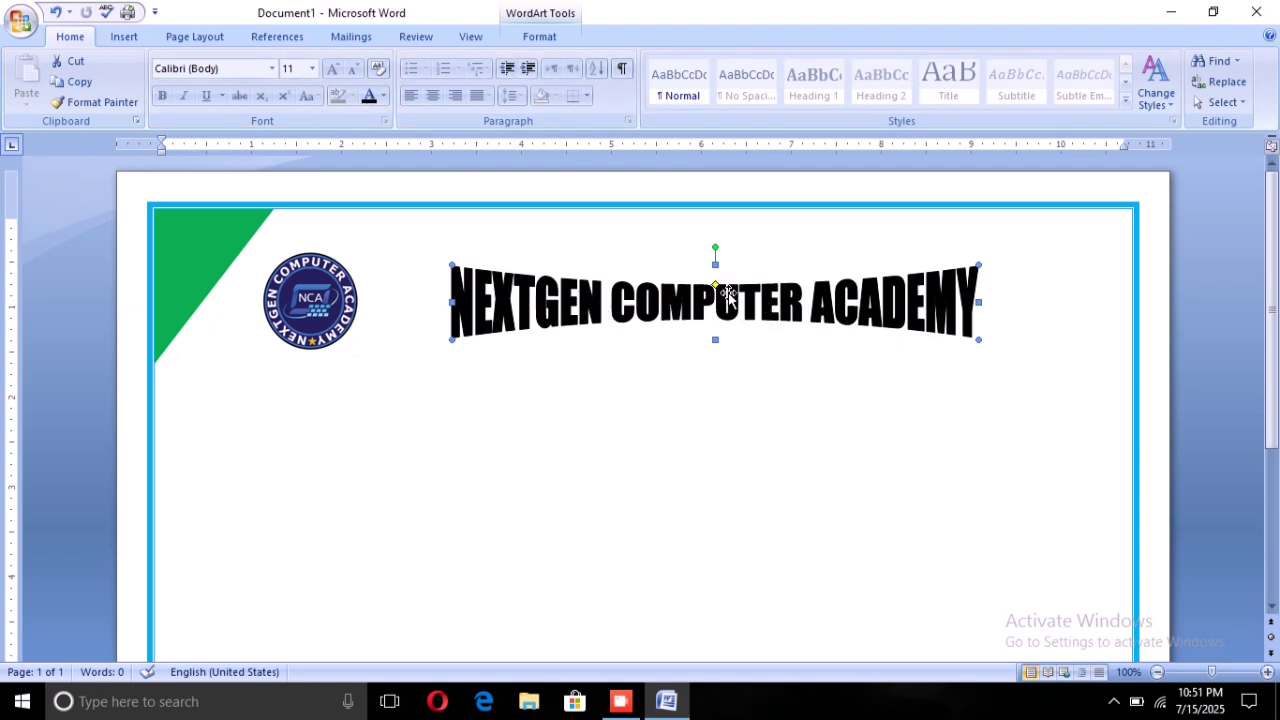
click(541, 32)
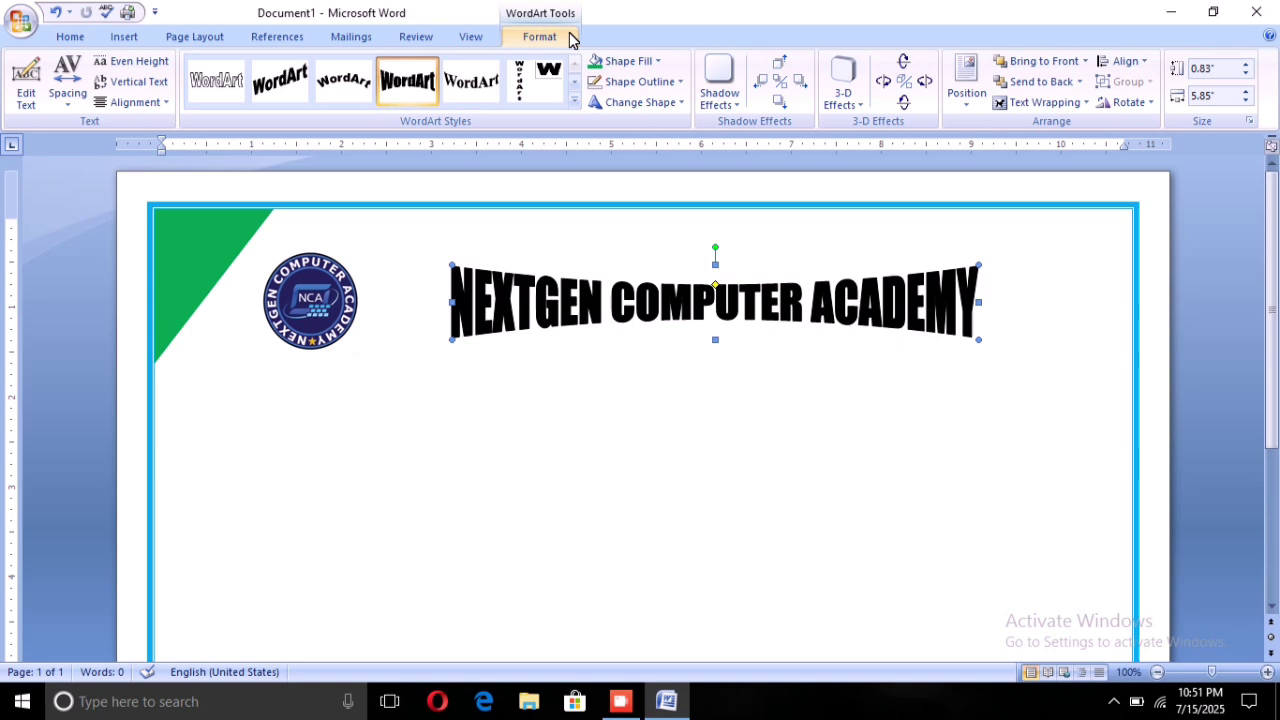
click(631, 61)
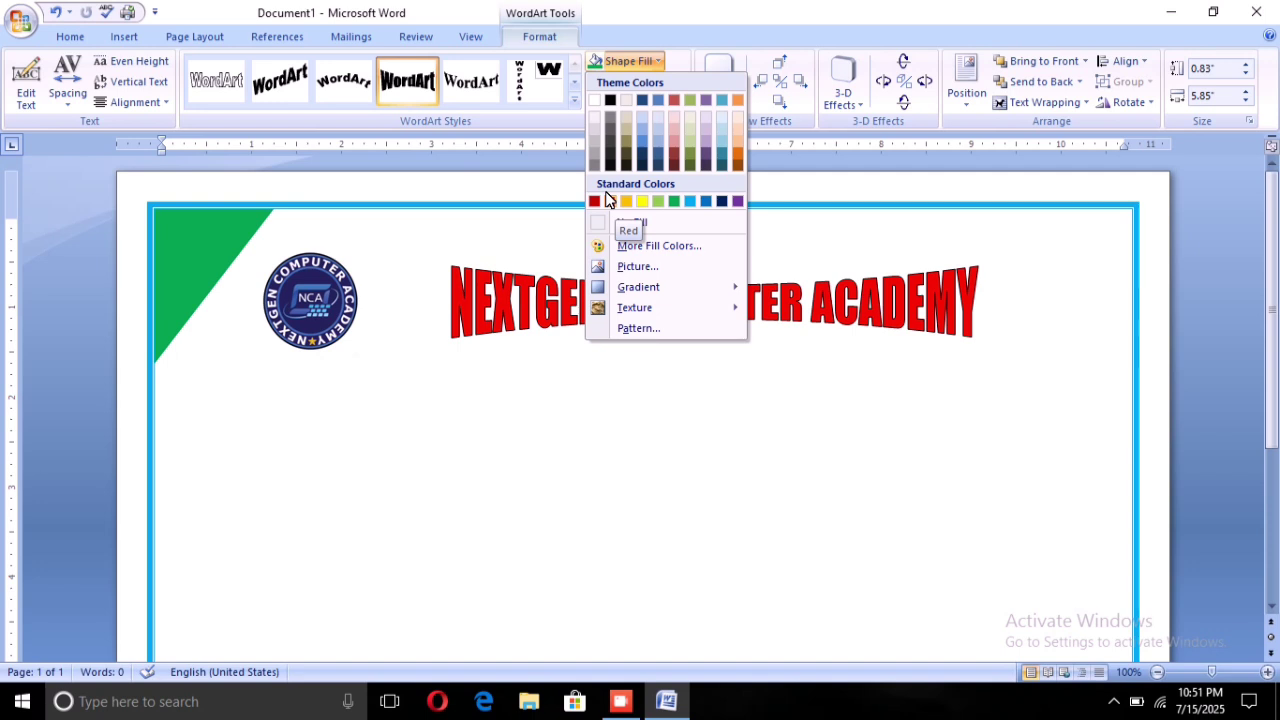
click(697, 192)
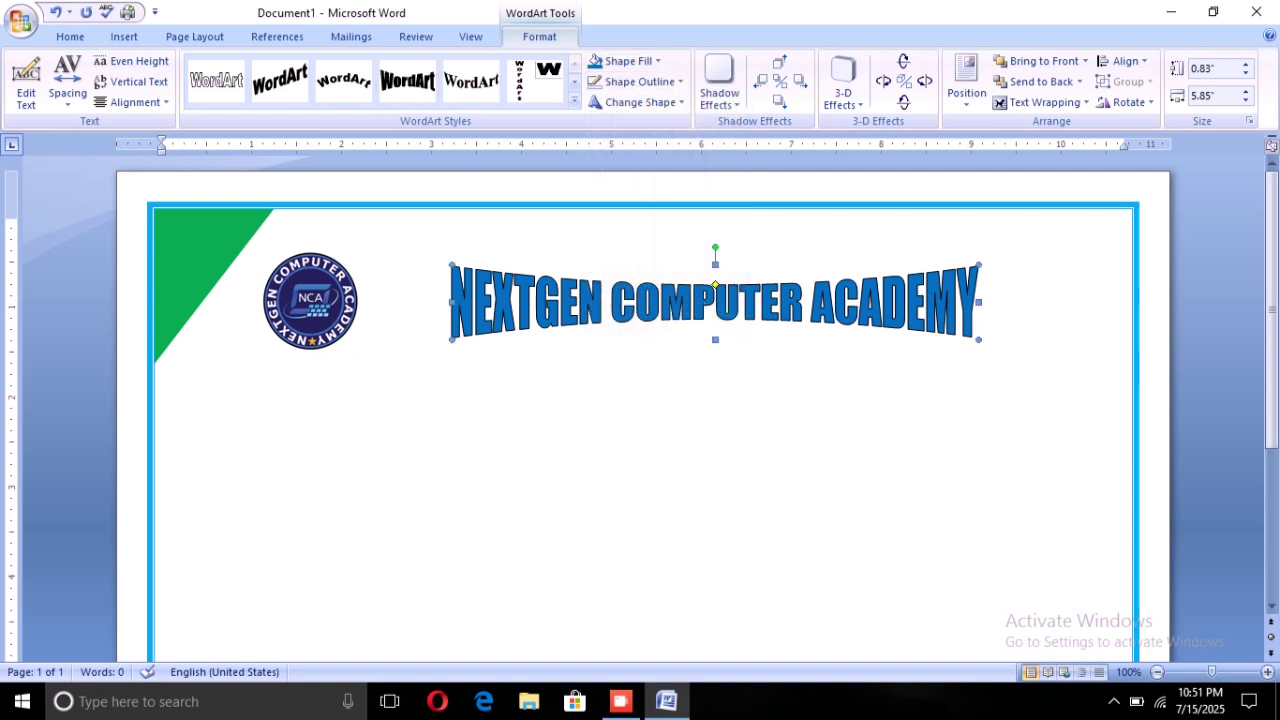
Set Tight text wrapping on the blue WordArt title and on the NCA logo
click(1062, 103)
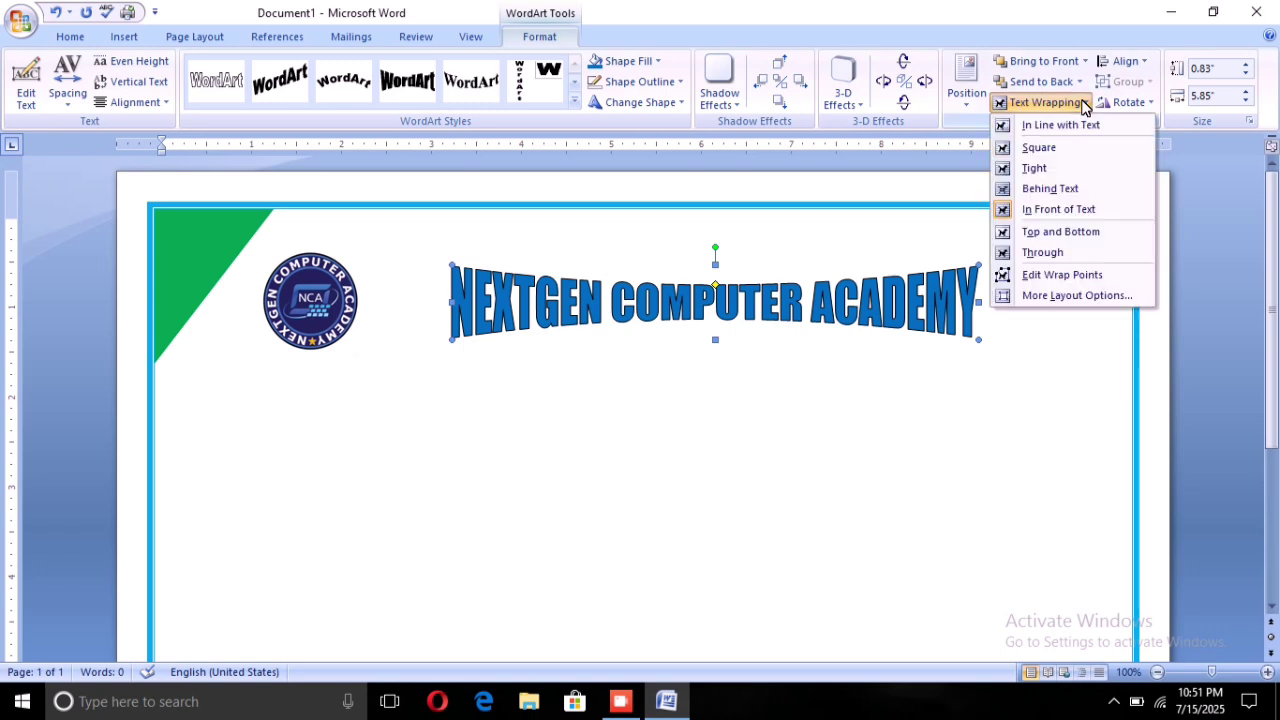
click(1033, 167)
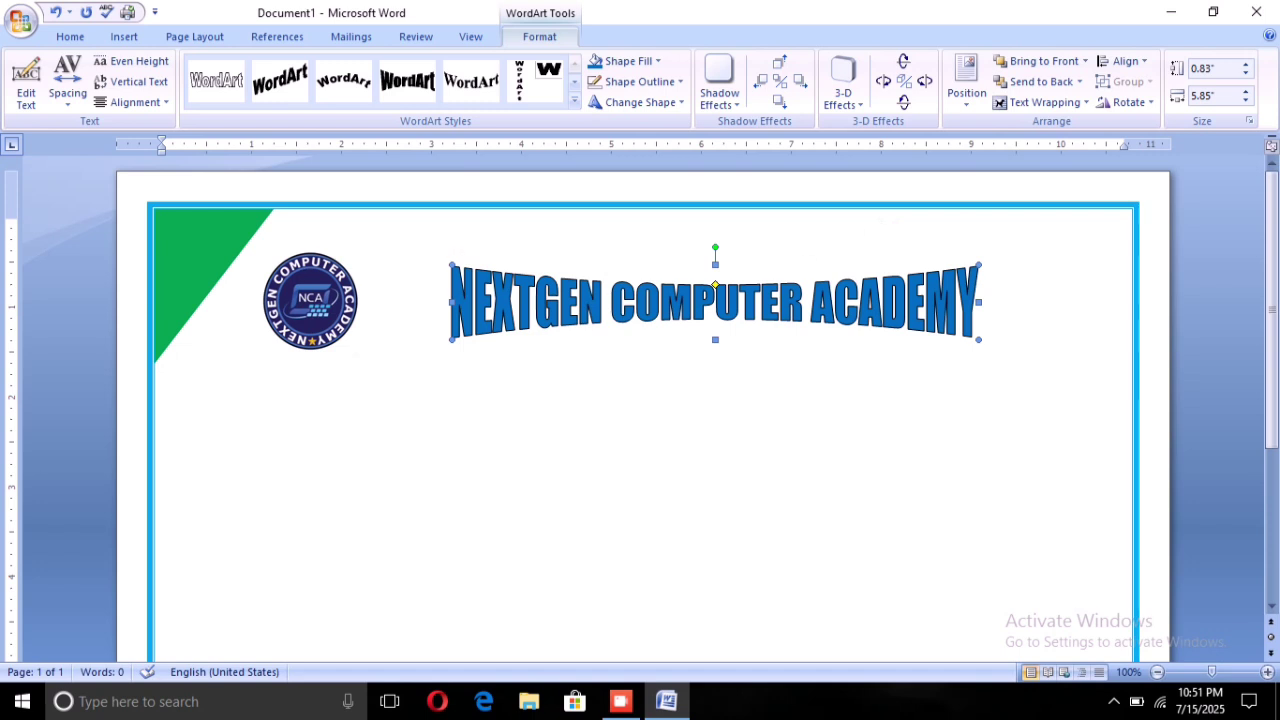
click(322, 280)
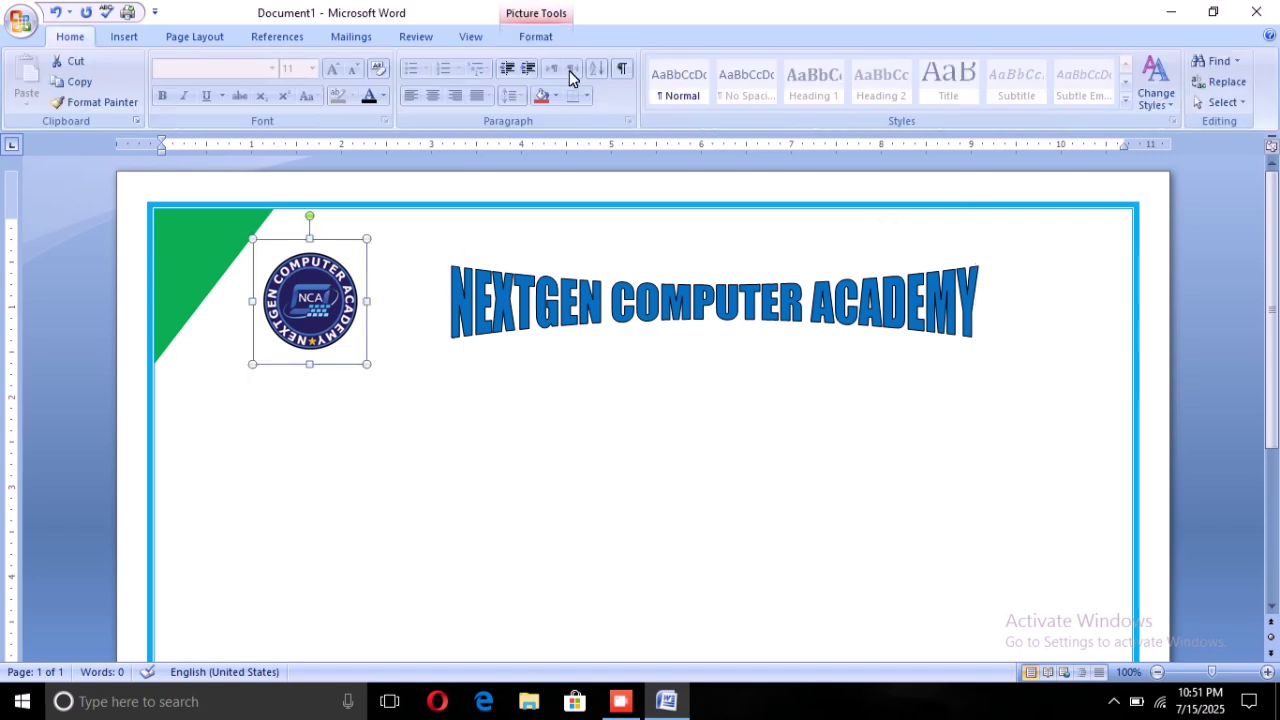
click(535, 36)
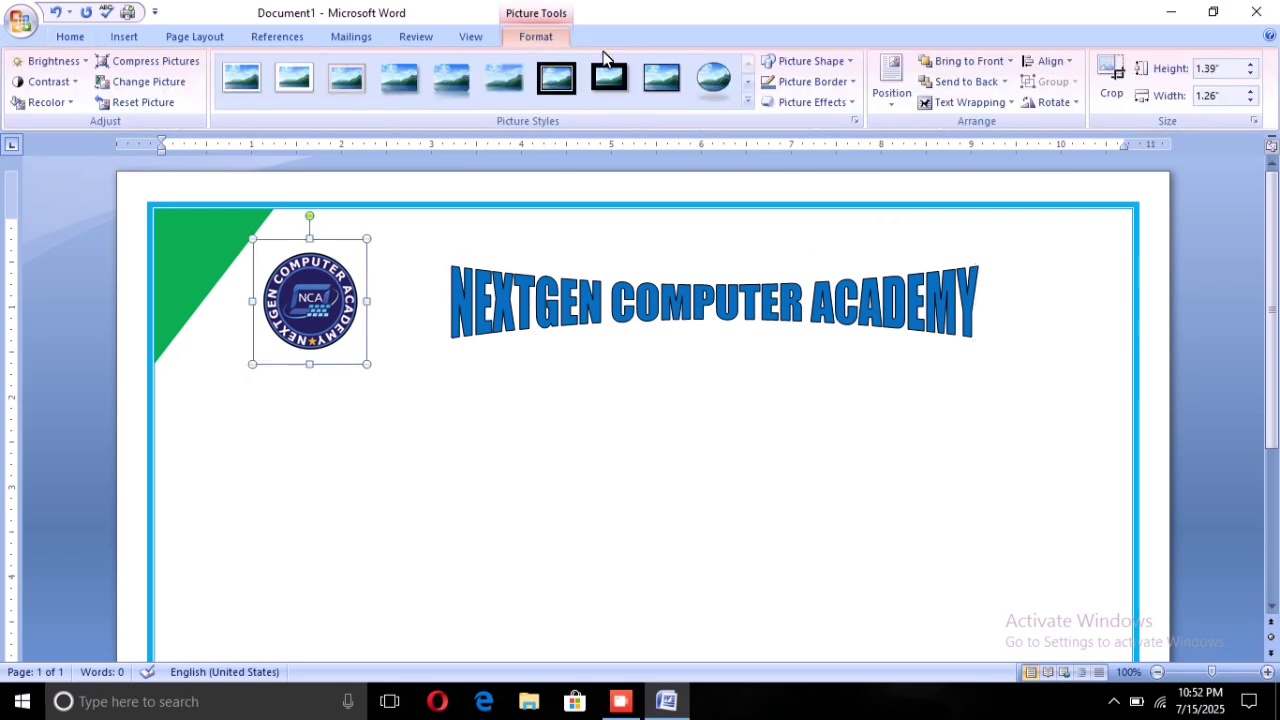
click(976, 100)
click(964, 168)
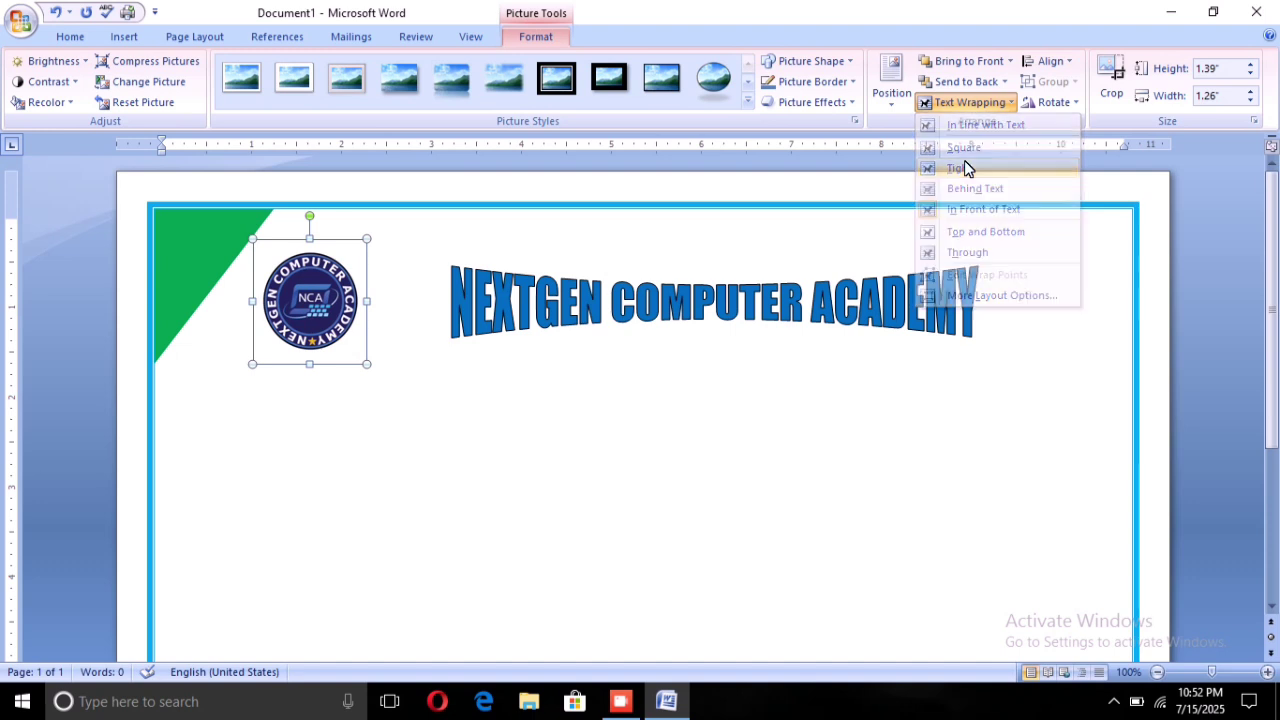
click(657, 314)
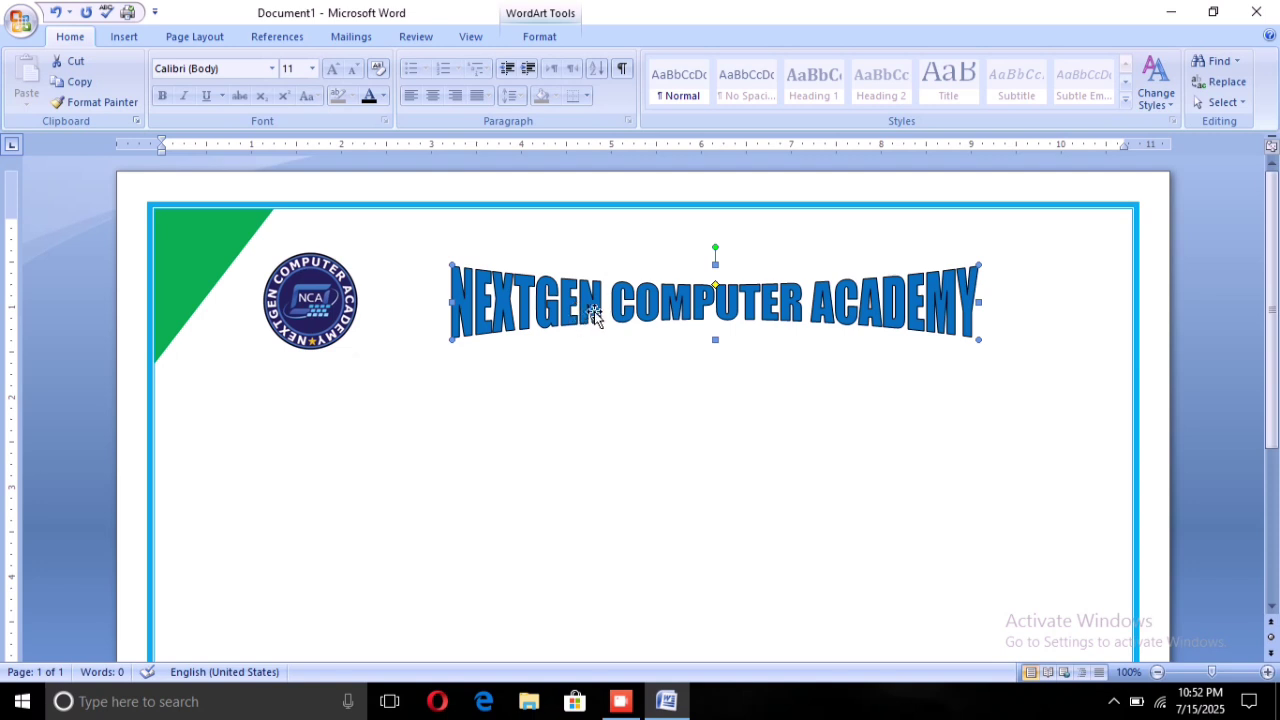
click(660, 373)
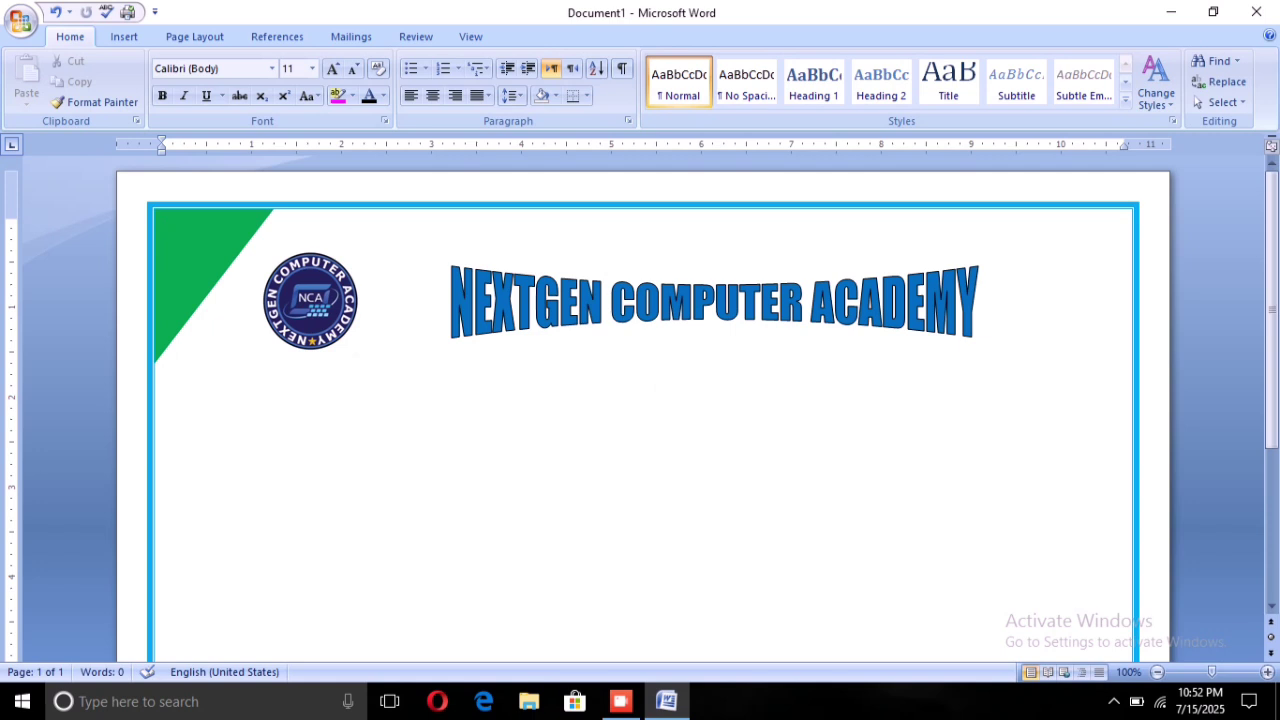
click(715, 300)
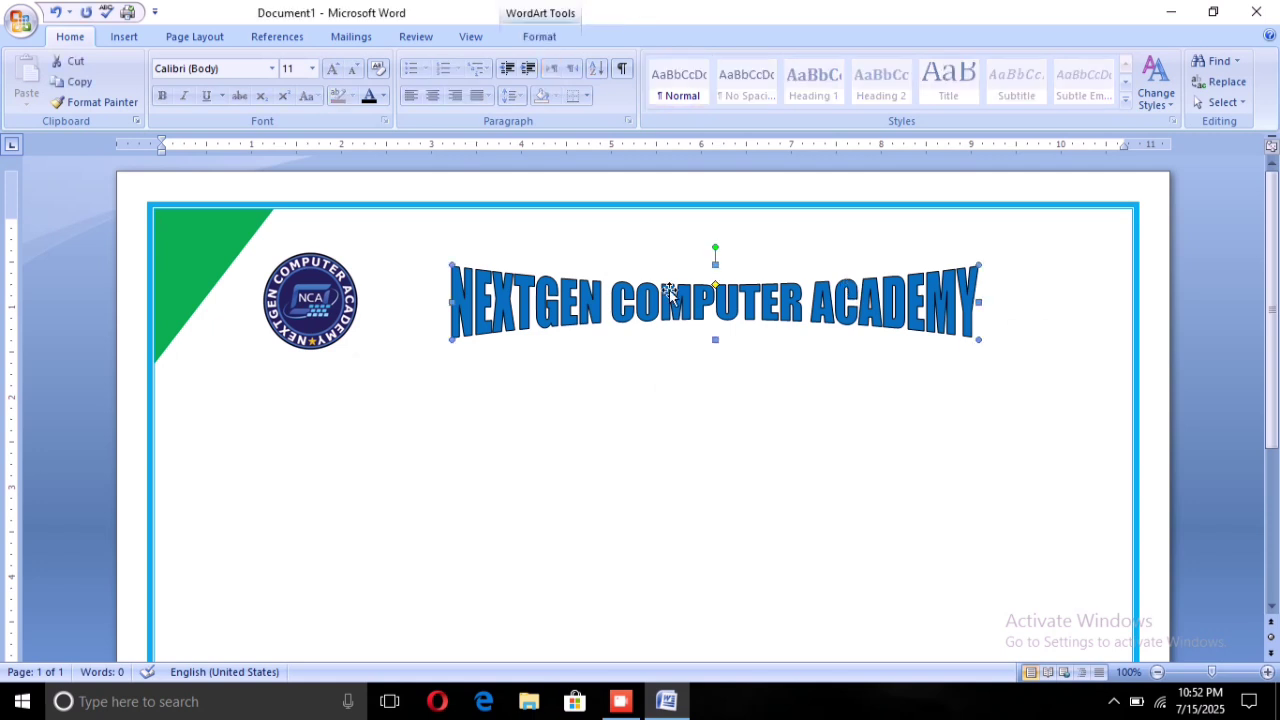
click(533, 344)
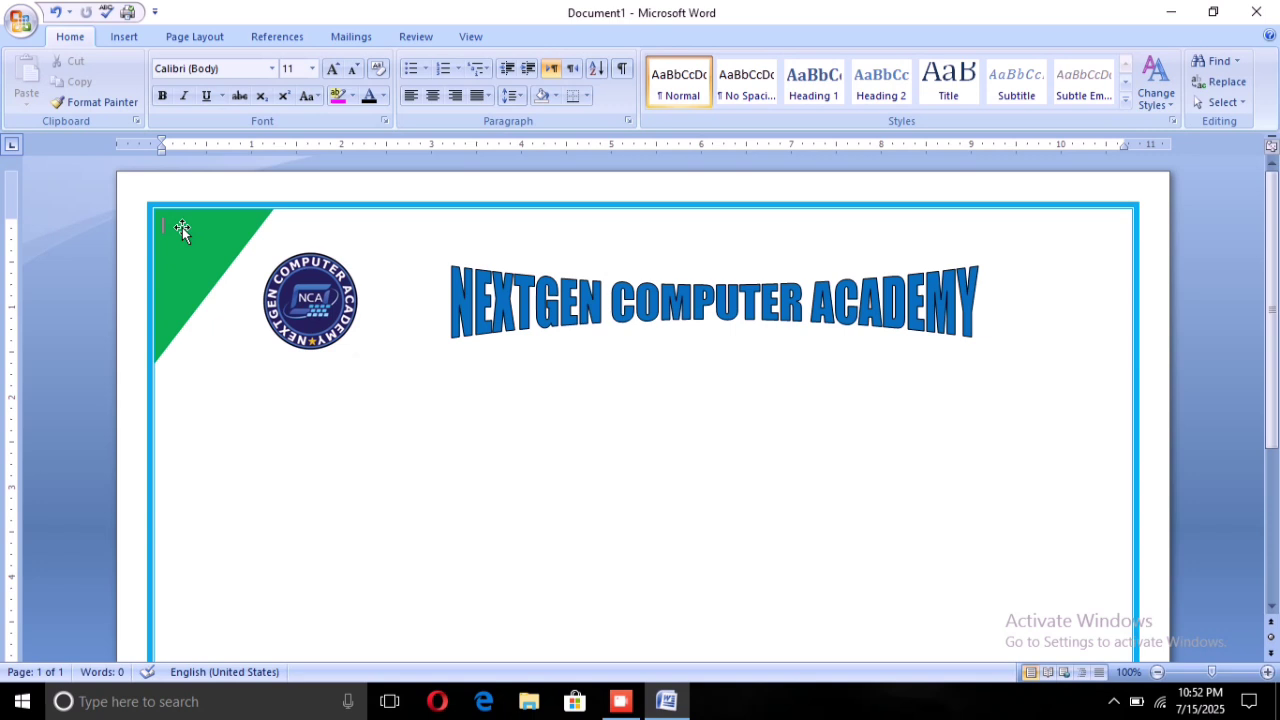
key(Return)
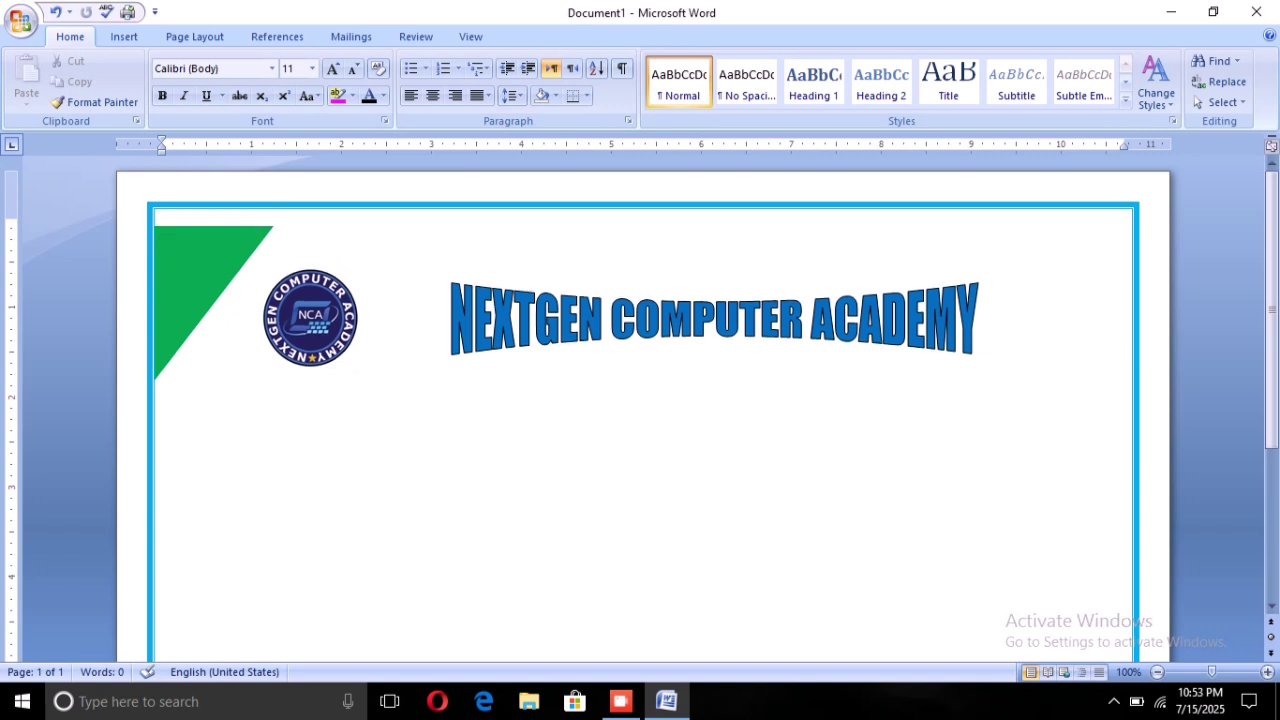
key(BackSpace)
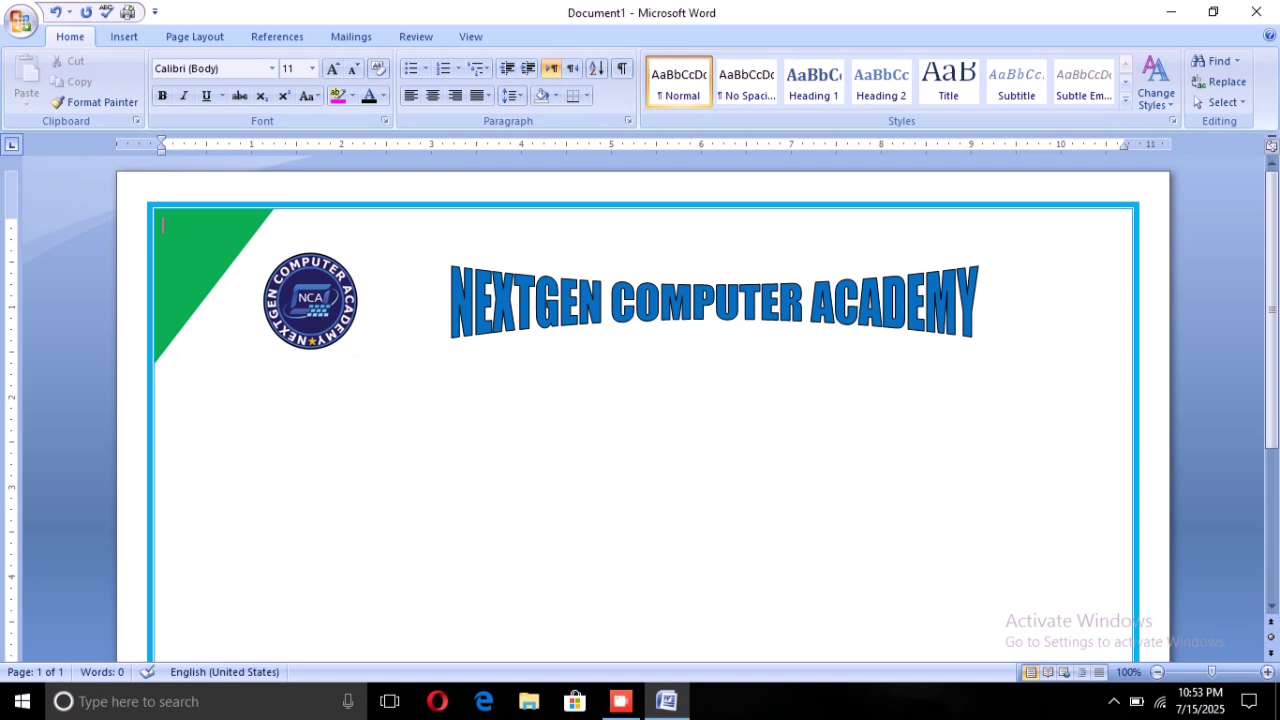
key(Return)
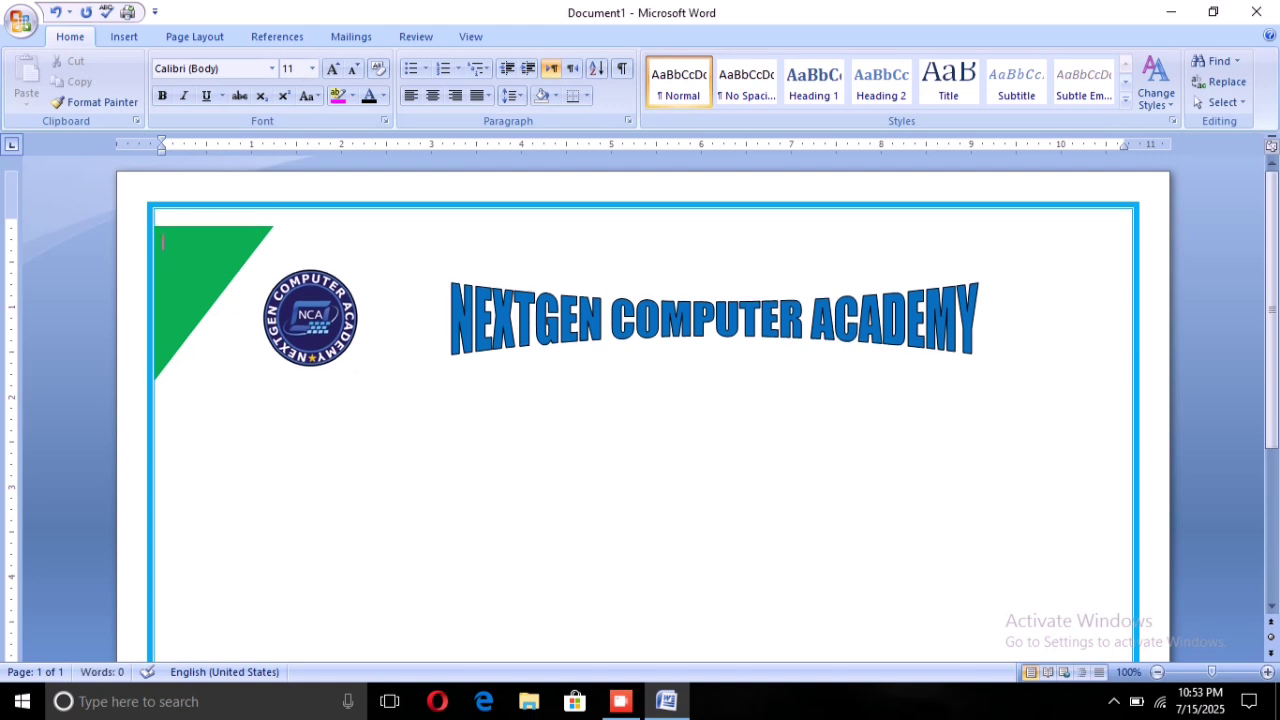
key(BackSpace)
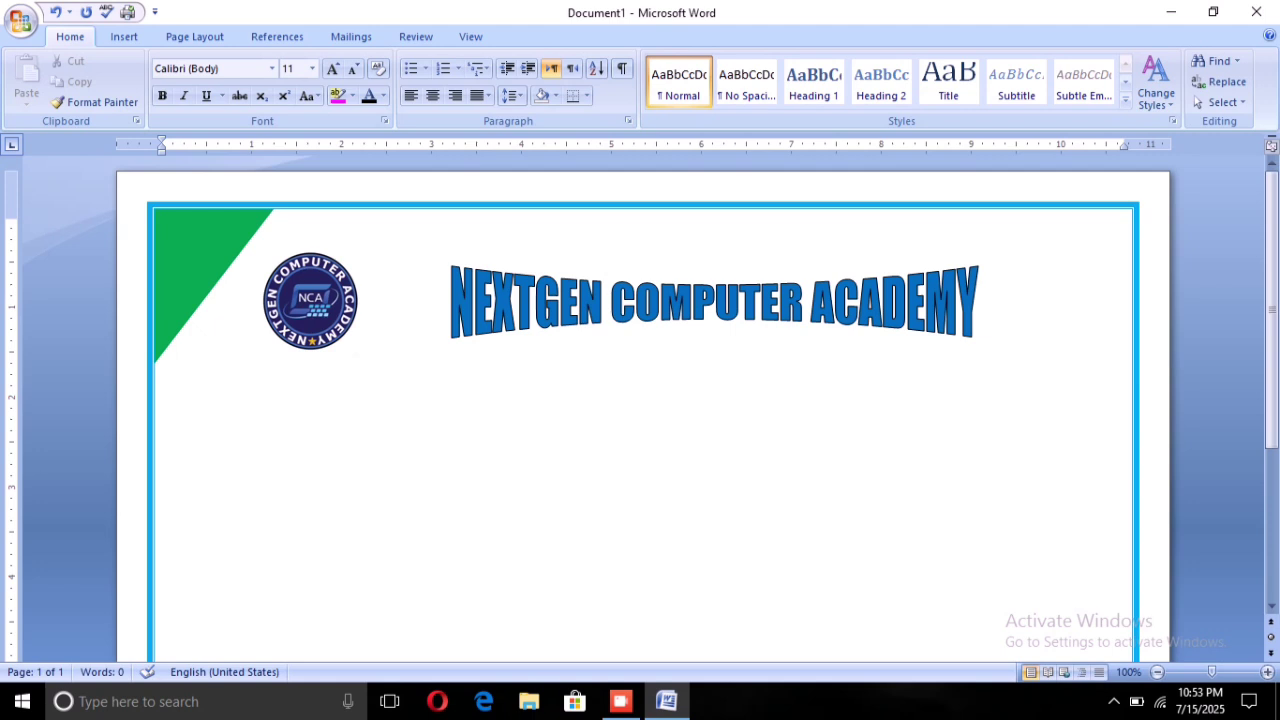
Type a 'NAME:' line followed by the student's name, then select the whole line
key(BackSpace)
text(n)
key(BackSpace)
text(N==)
key(BackSpace)
key(BackSpace)
key(BackSpace)
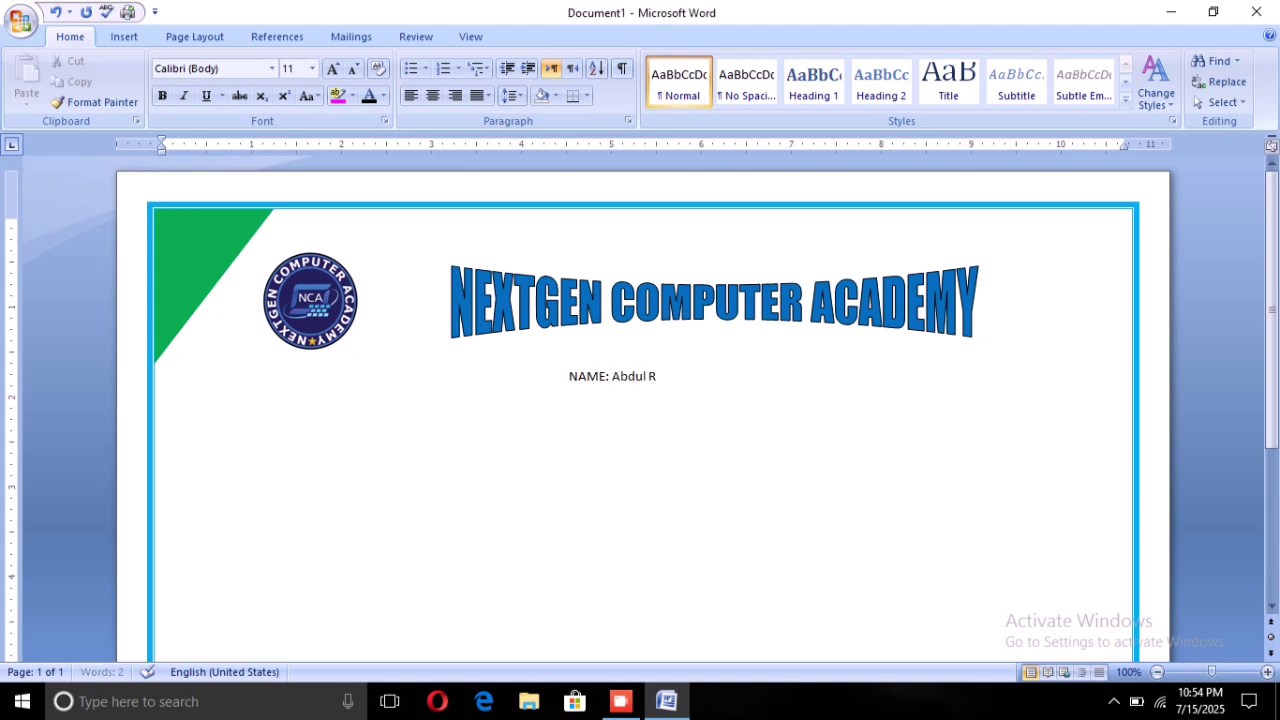
key(ctrl+a)
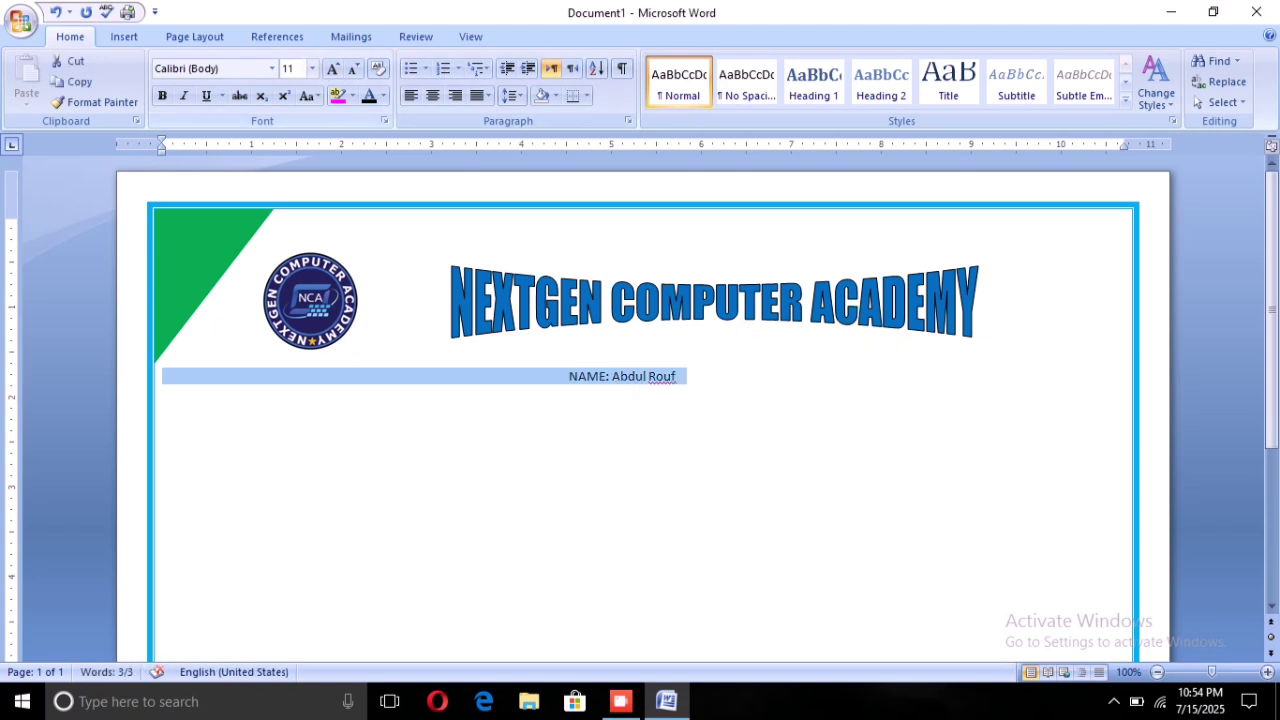
Set the NAME line to font size 20 and centre it
click(312, 68)
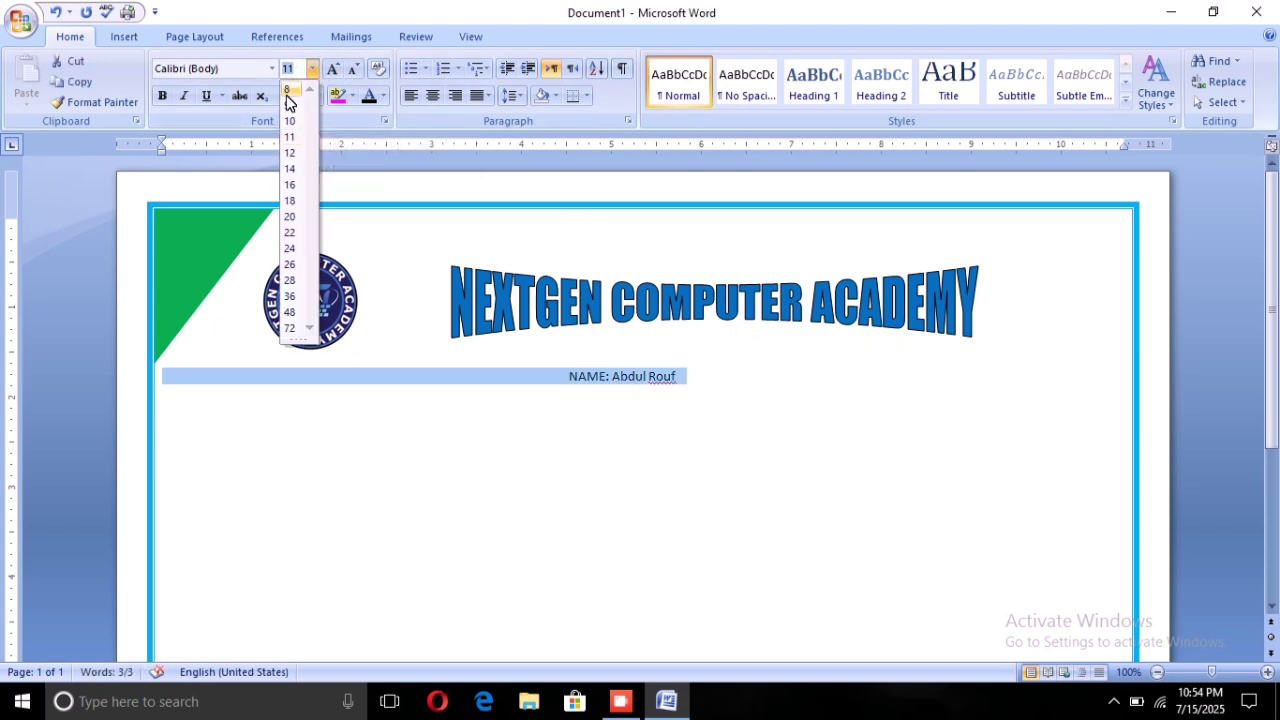
click(288, 215)
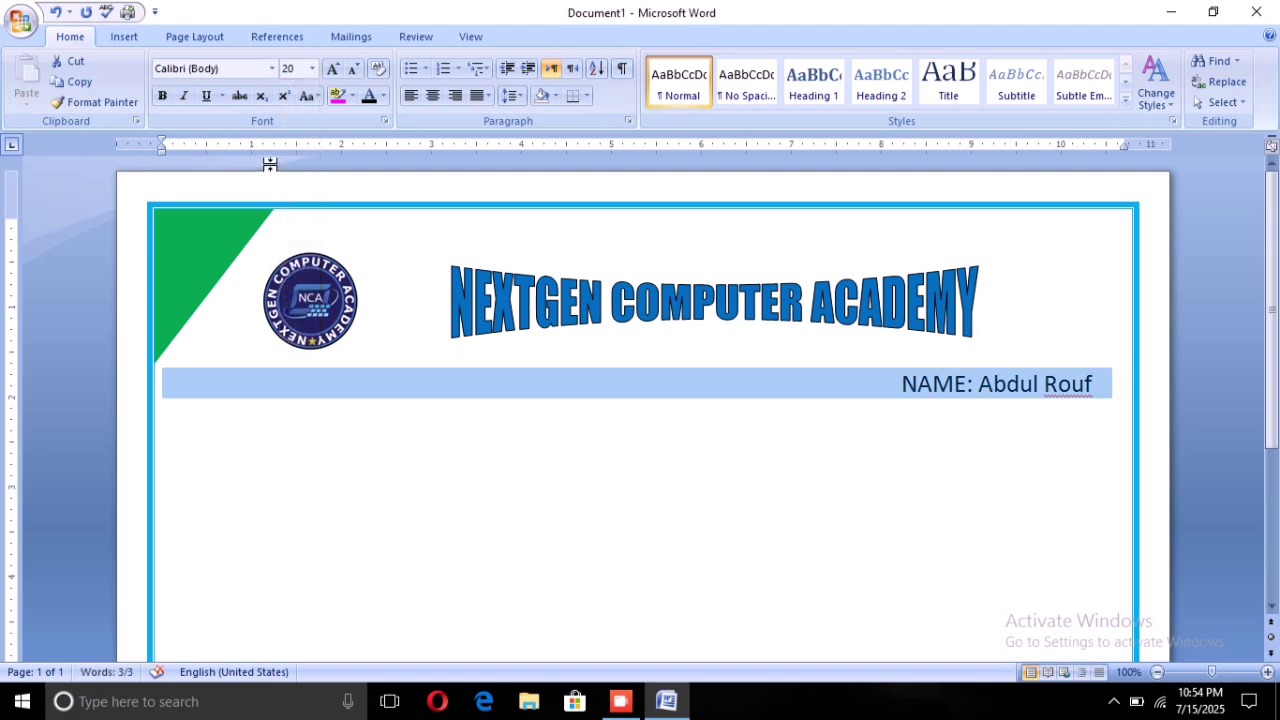
click(430, 96)
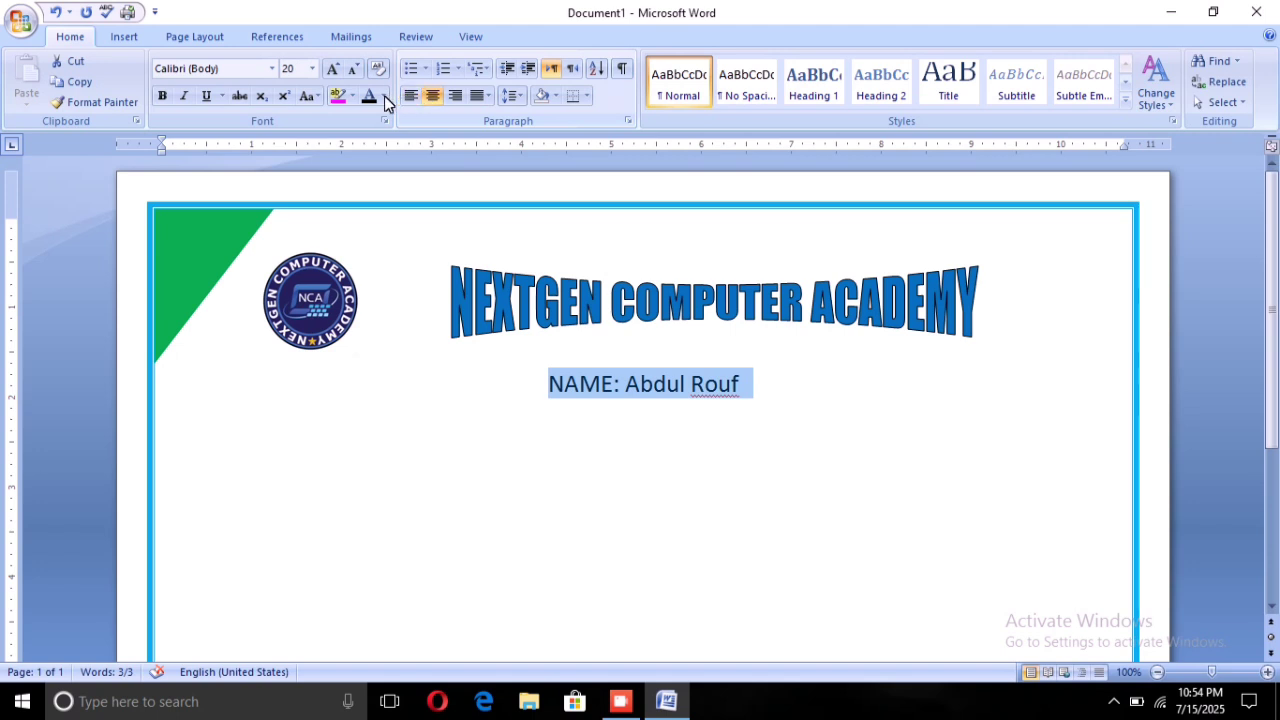
Apply the Lucida Calligraphy font to the NAME line
click(268, 67)
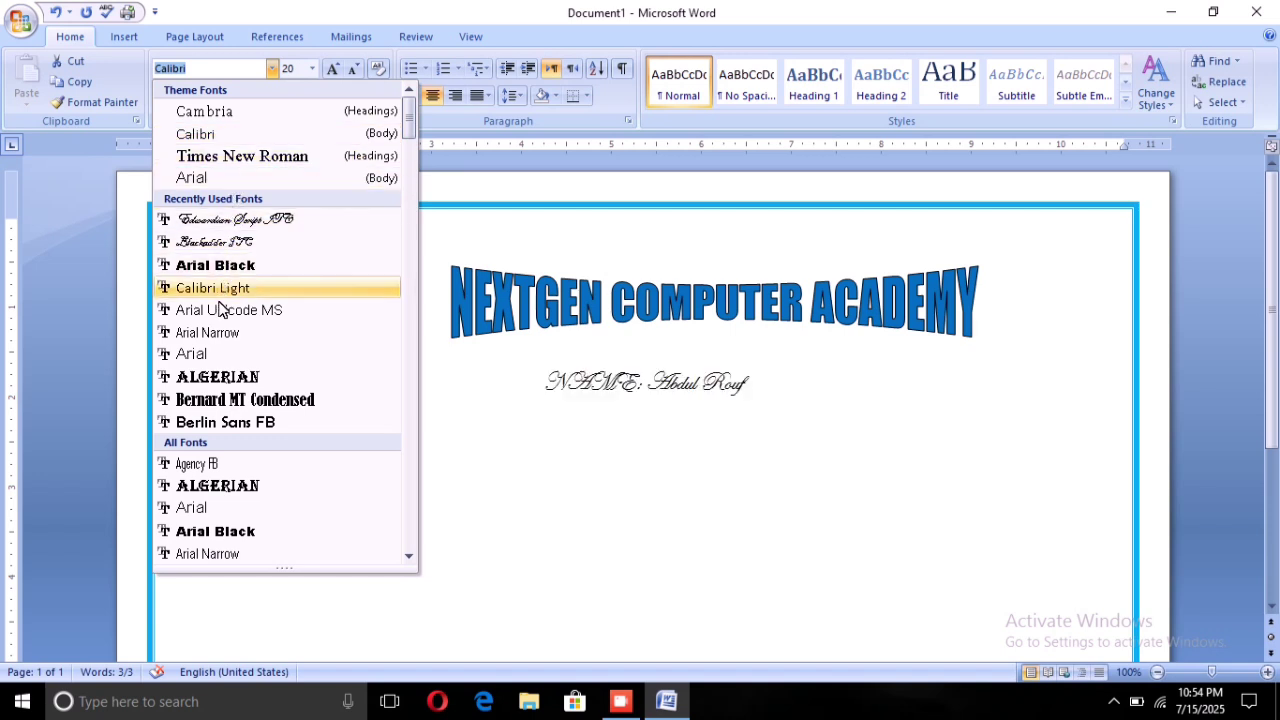
scroll(217, 327, down, 2)
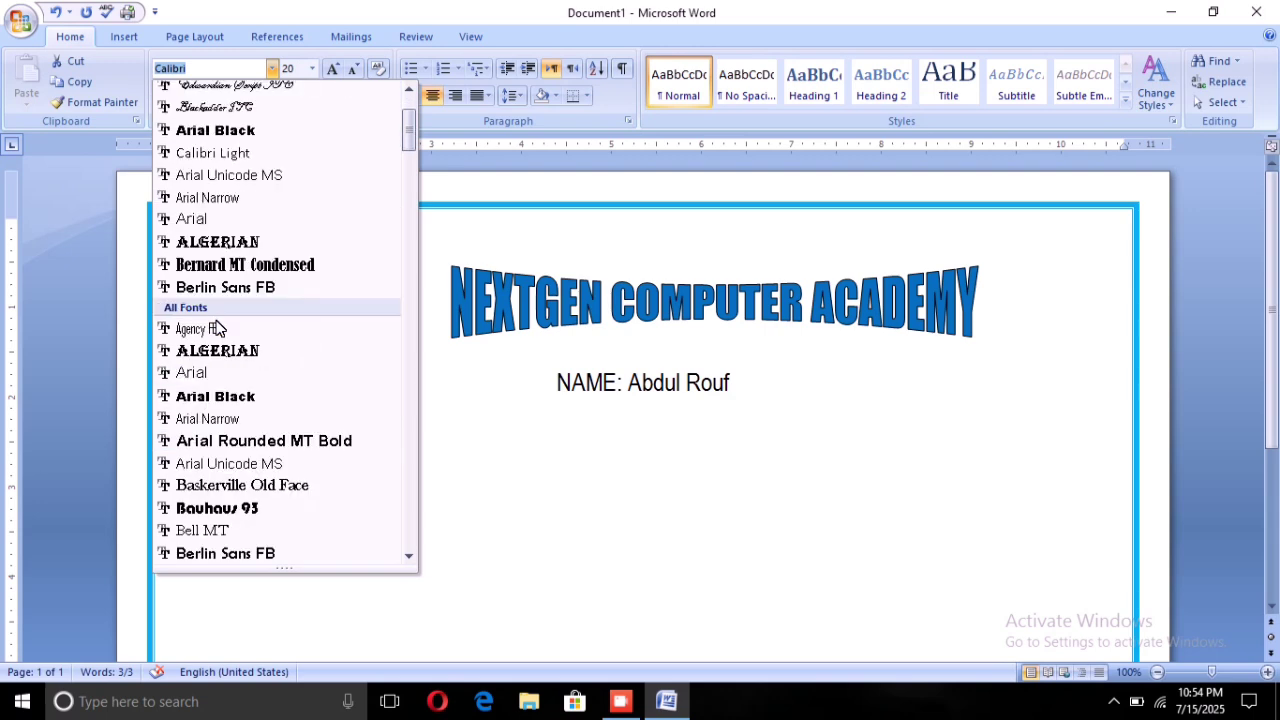
scroll(217, 328, down, 2)
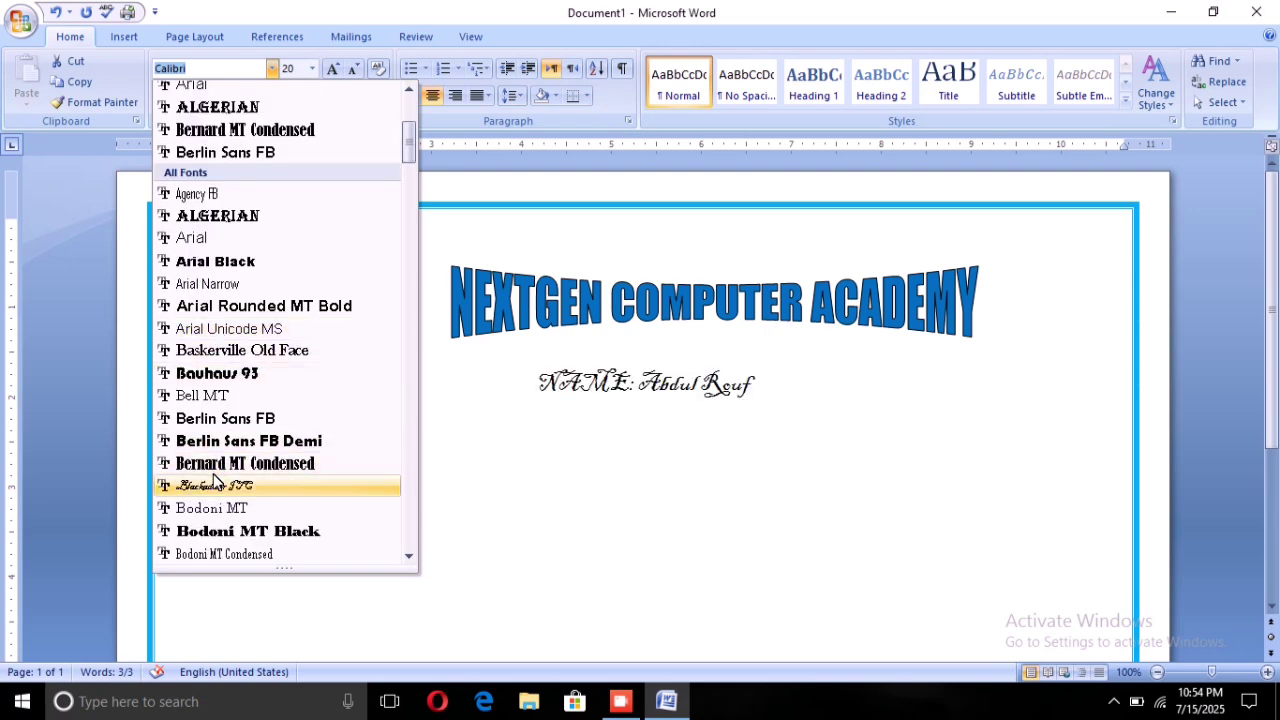
scroll(215, 481, down, 1)
scroll(215, 481, down, 2)
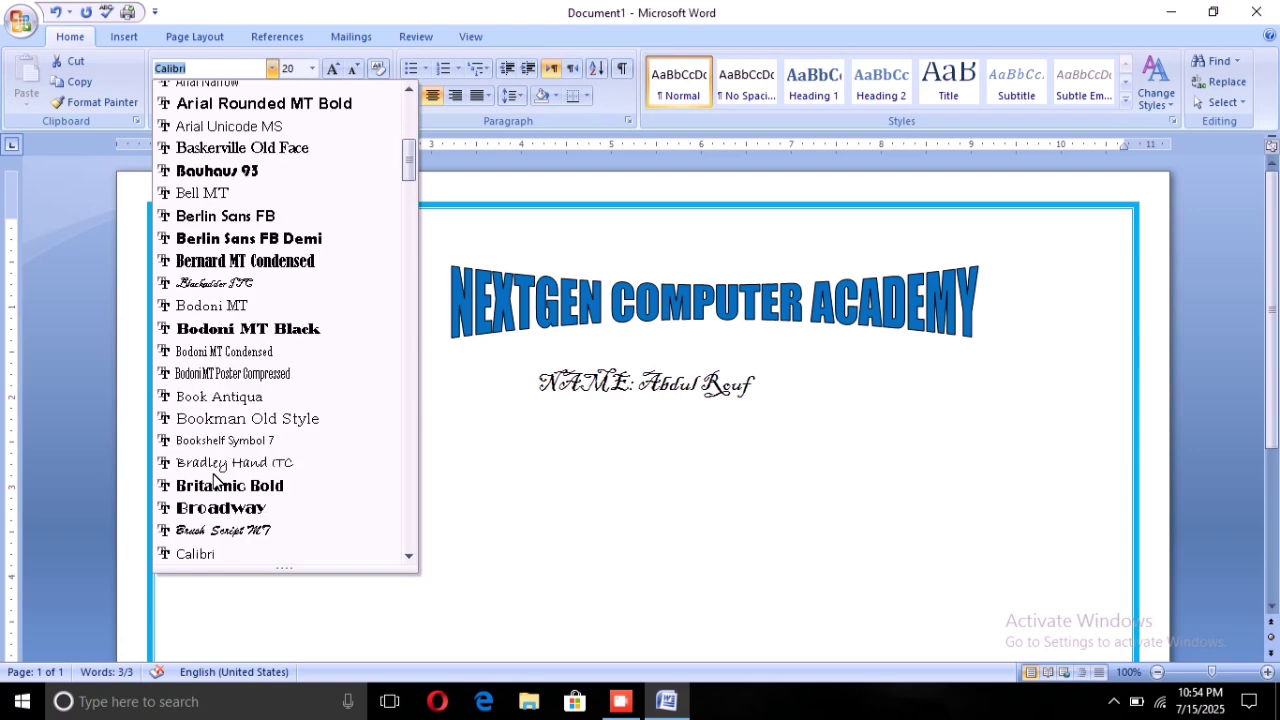
scroll(215, 481, down, 1)
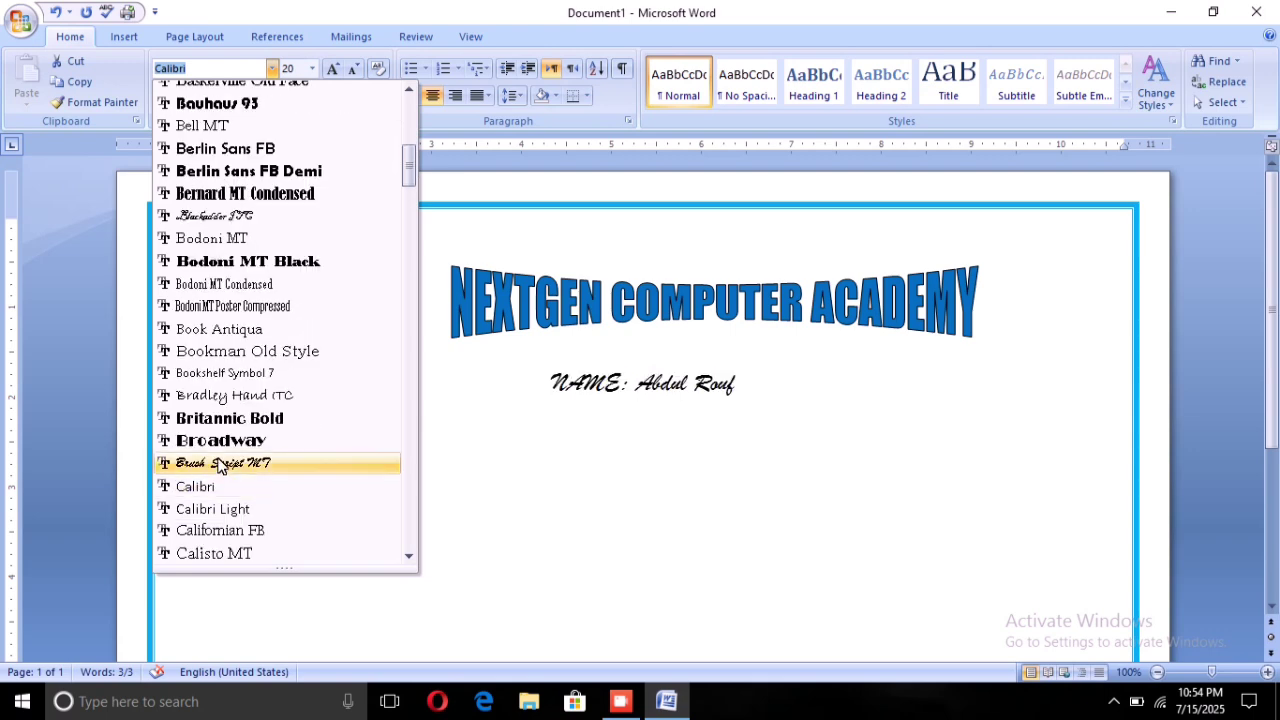
scroll(220, 466, down, 6)
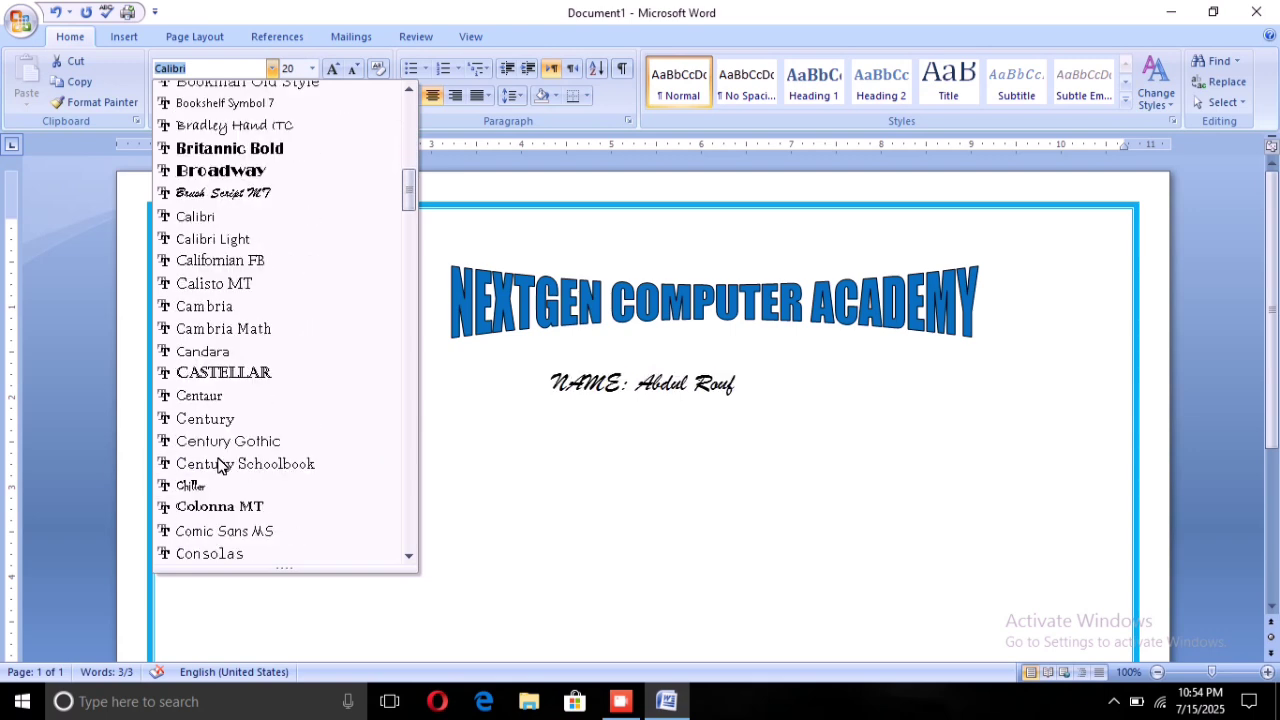
scroll(220, 466, down, 2)
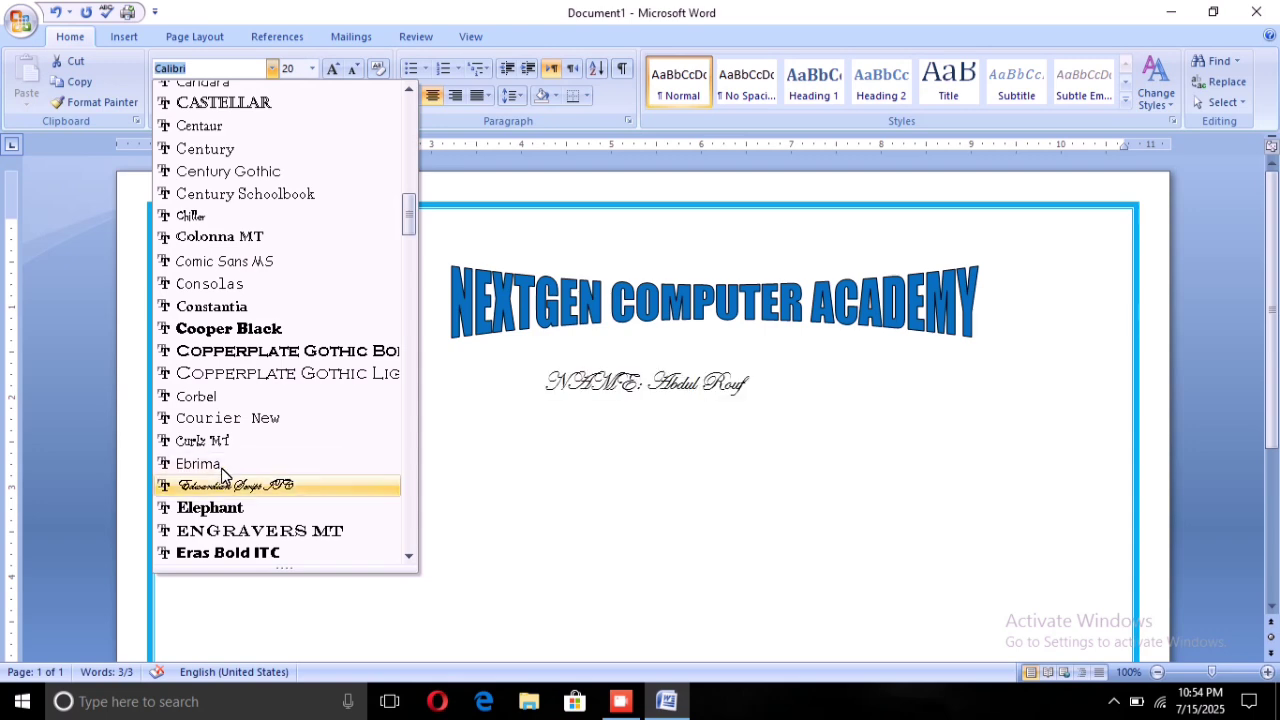
scroll(224, 474, down, 5)
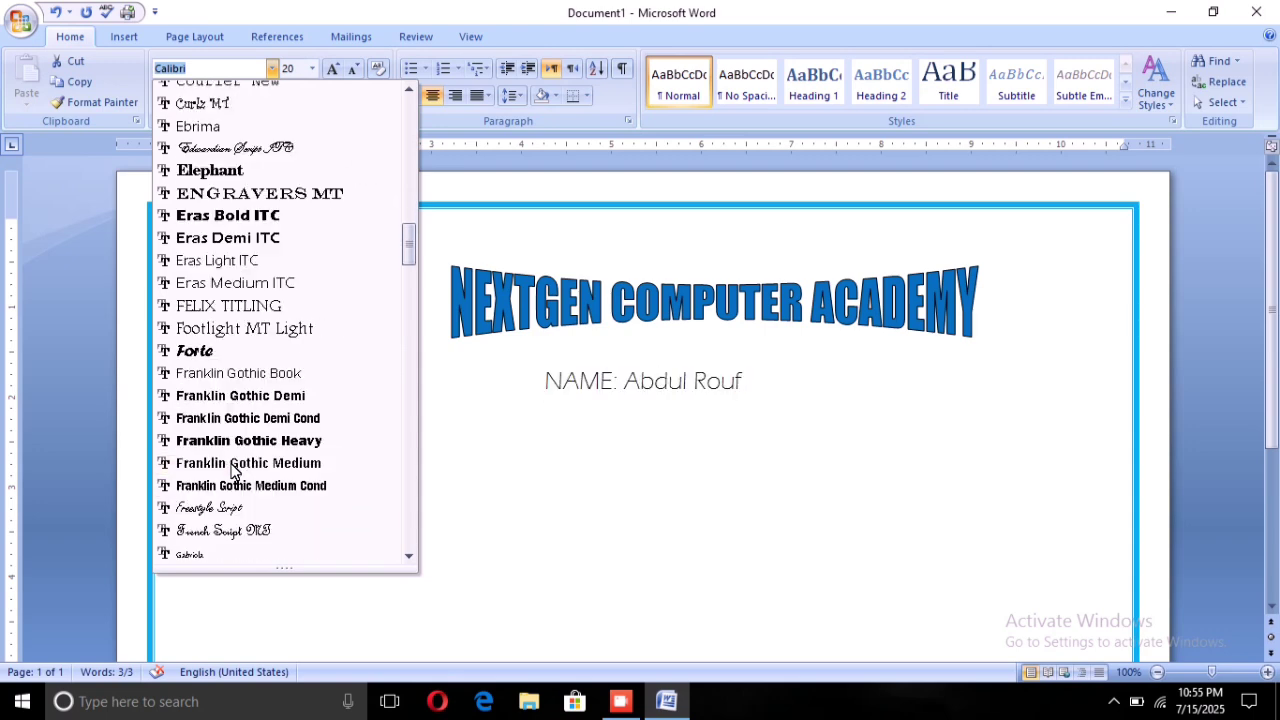
scroll(232, 470, down, 2)
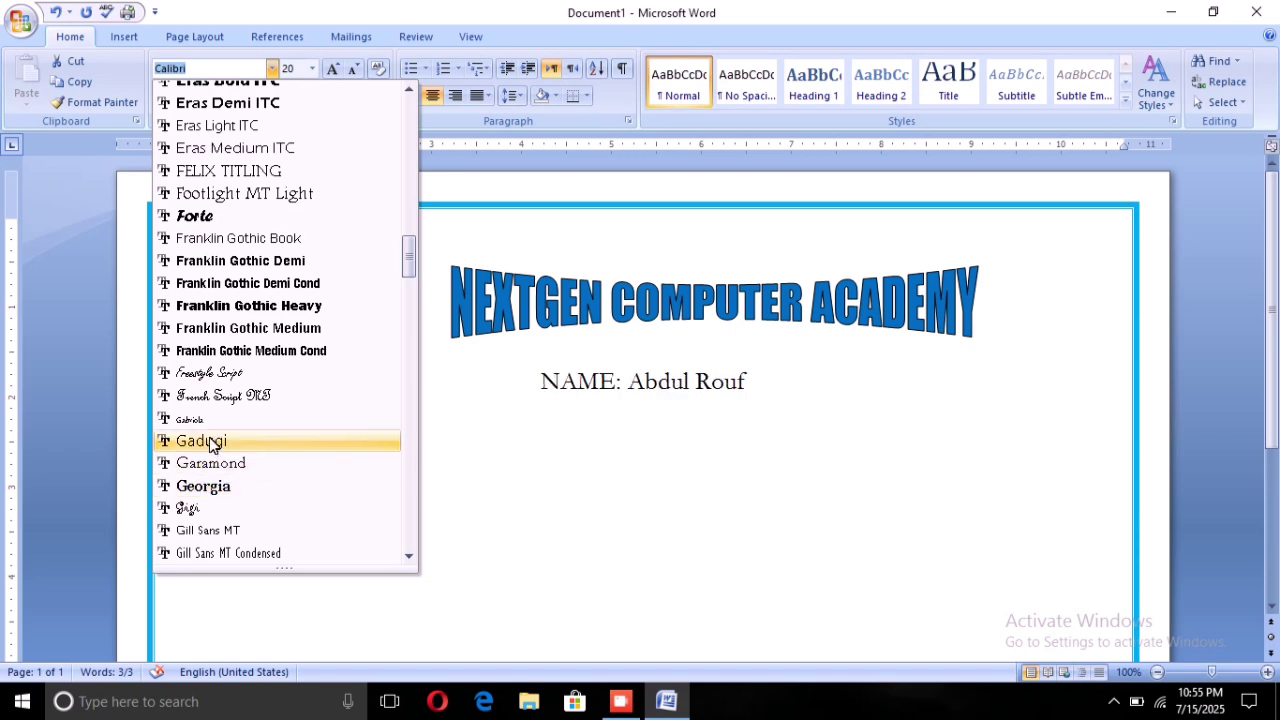
scroll(238, 373, down, 4)
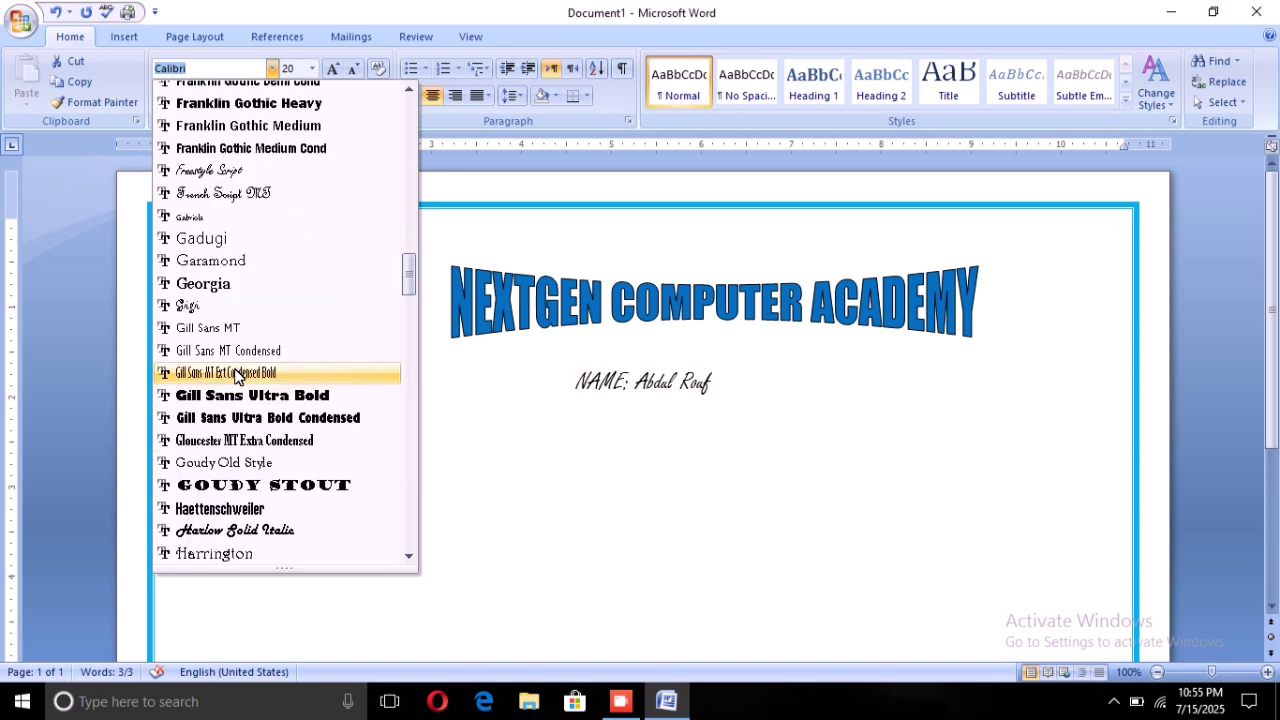
scroll(236, 374, down, 2)
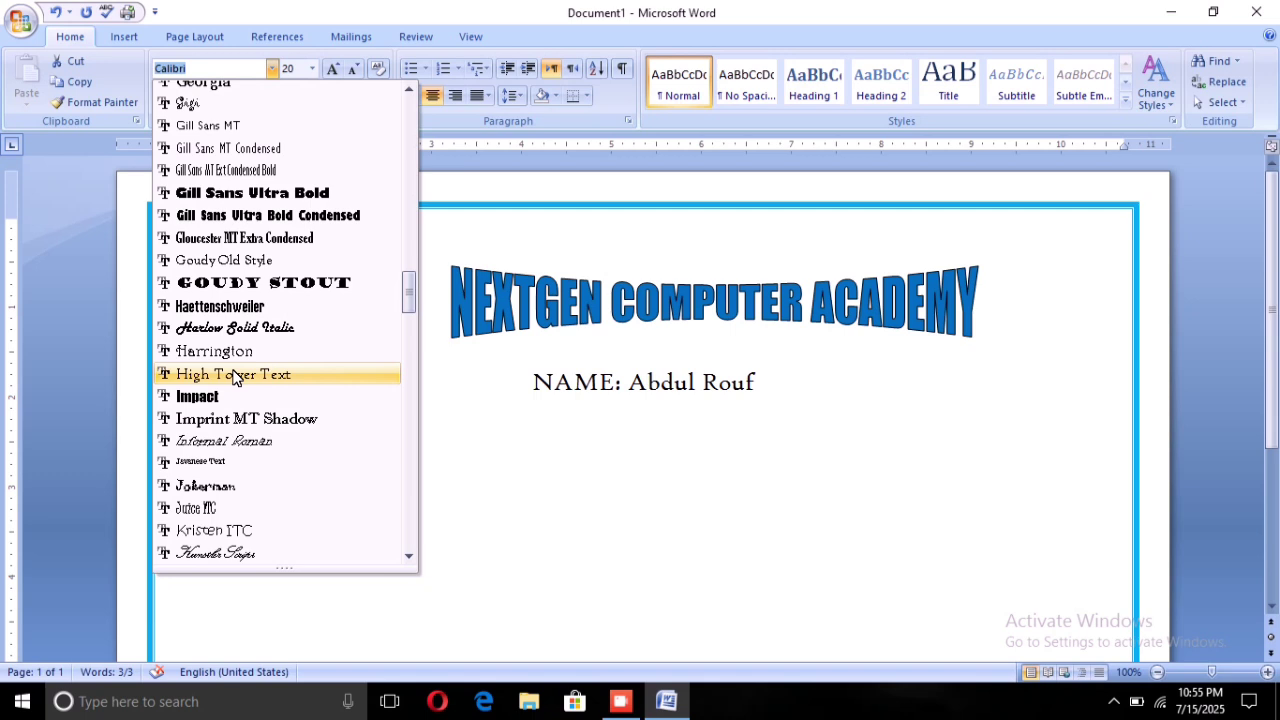
scroll(233, 376, down, 2)
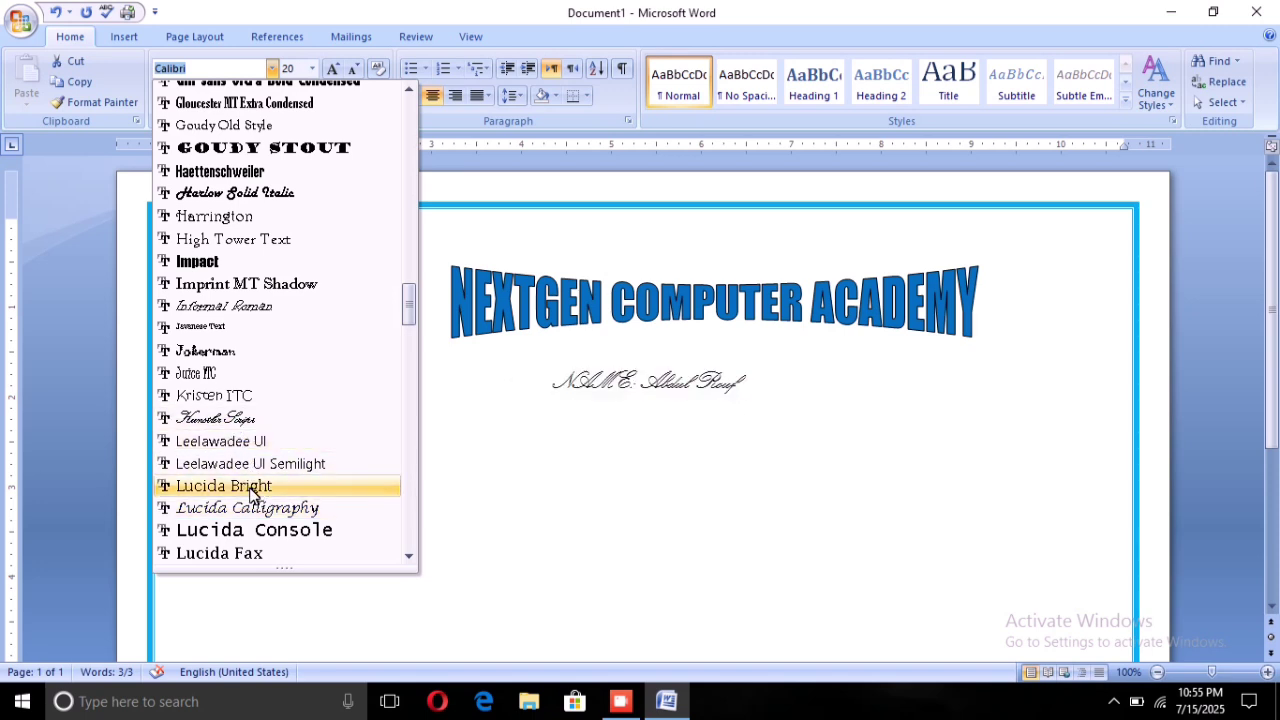
click(256, 506)
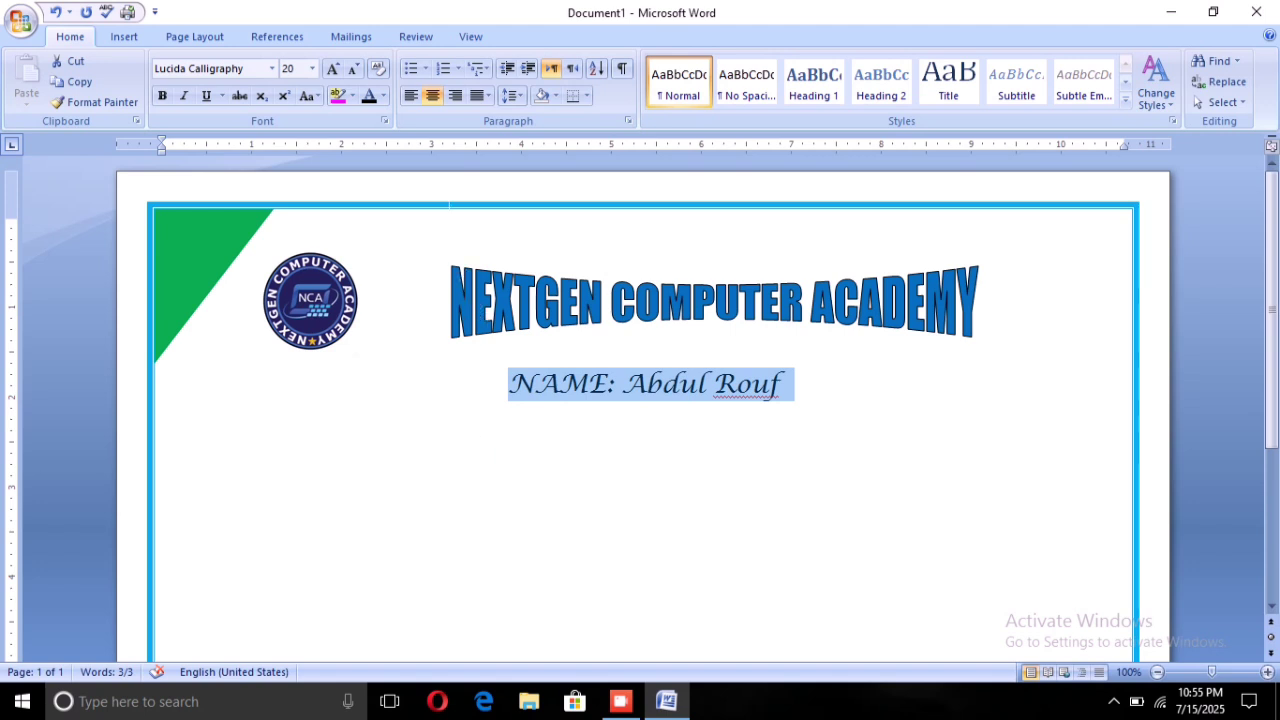
Colour the NAME line red and place the cursor at its start
click(383, 95)
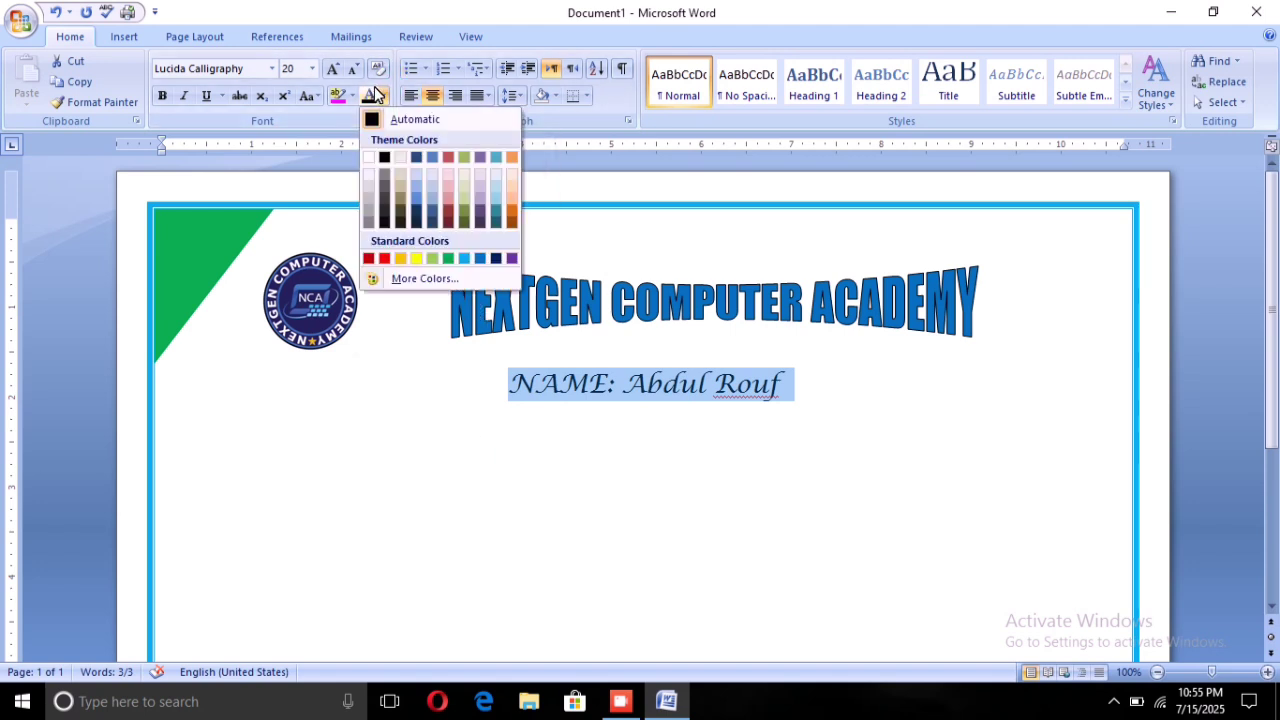
click(373, 254)
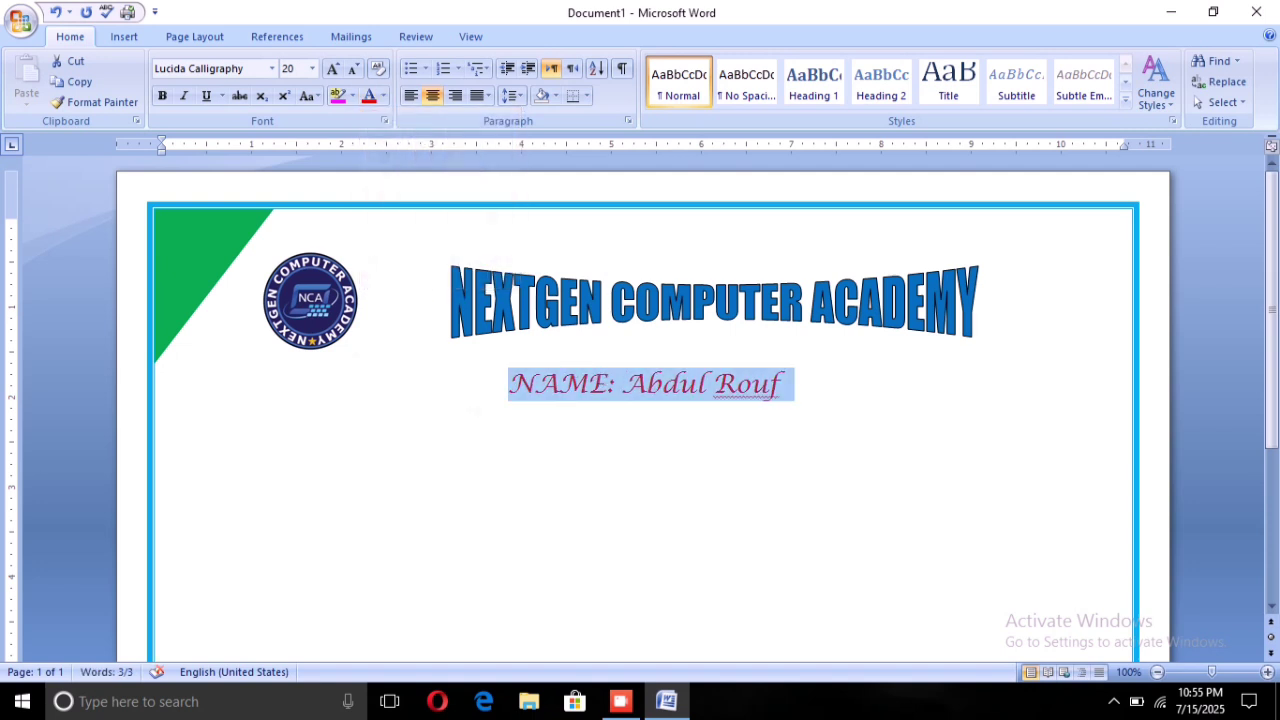
click(487, 399)
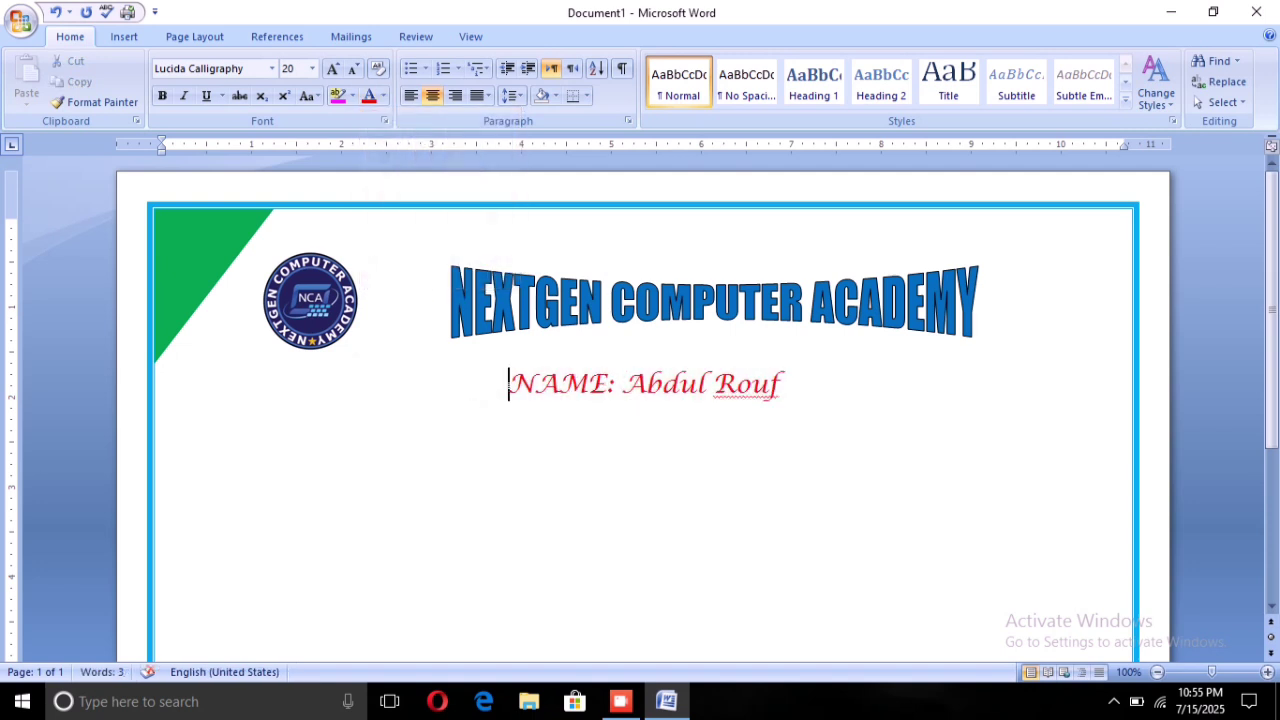
Insert two blank lines above the NAME line and type 'CERTIFICATE OF ACHIEVEMENT' there
key(Return)
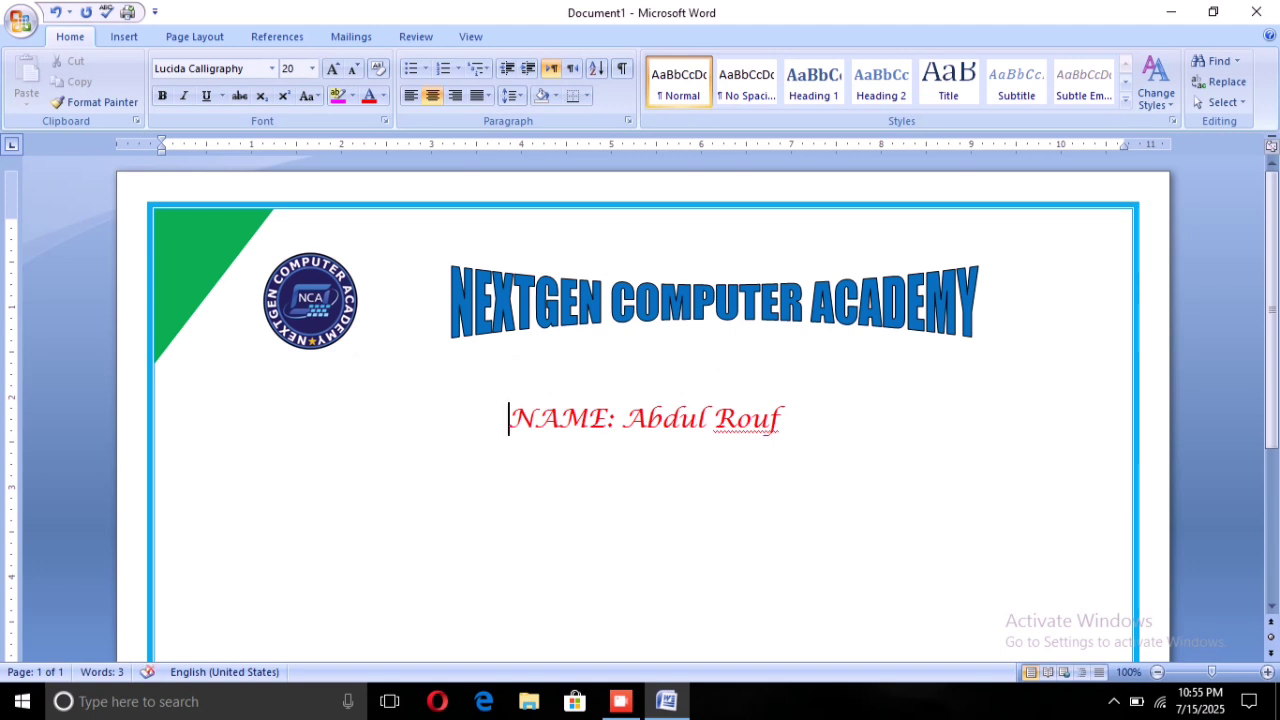
key(Return)
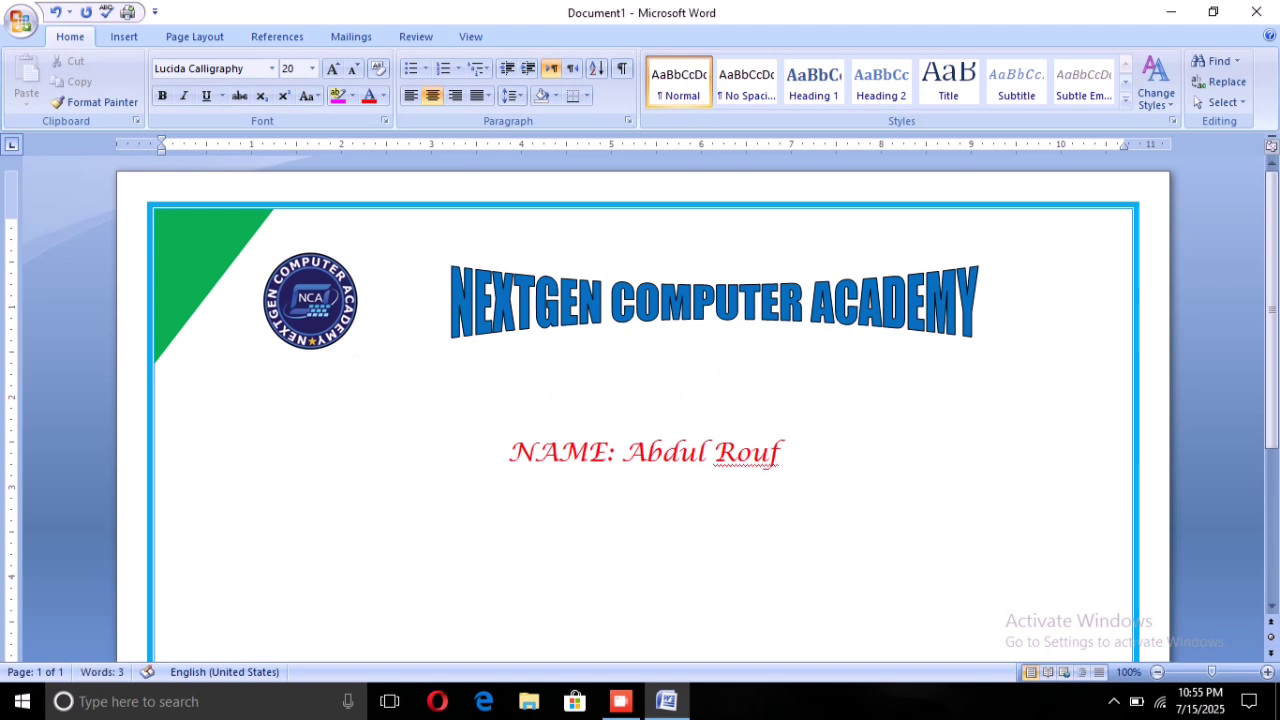
click(504, 380)
text(CERT)
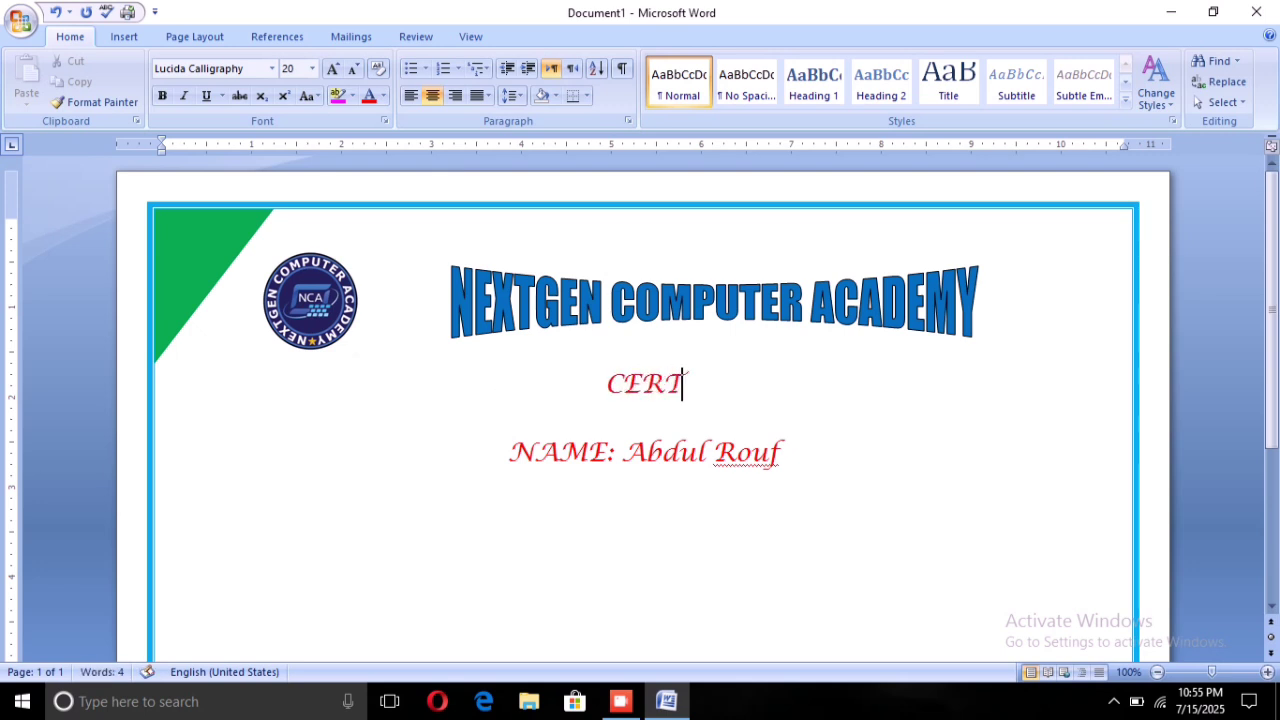
text(IFICA)
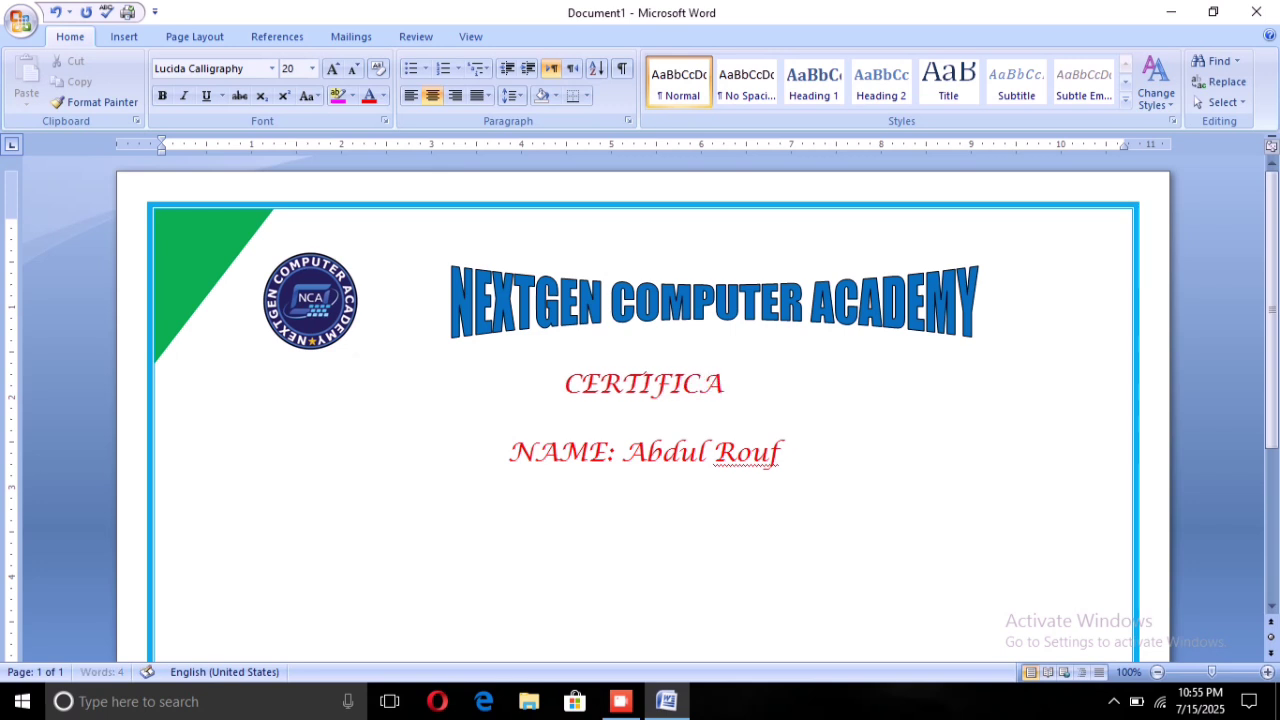
text(TE)
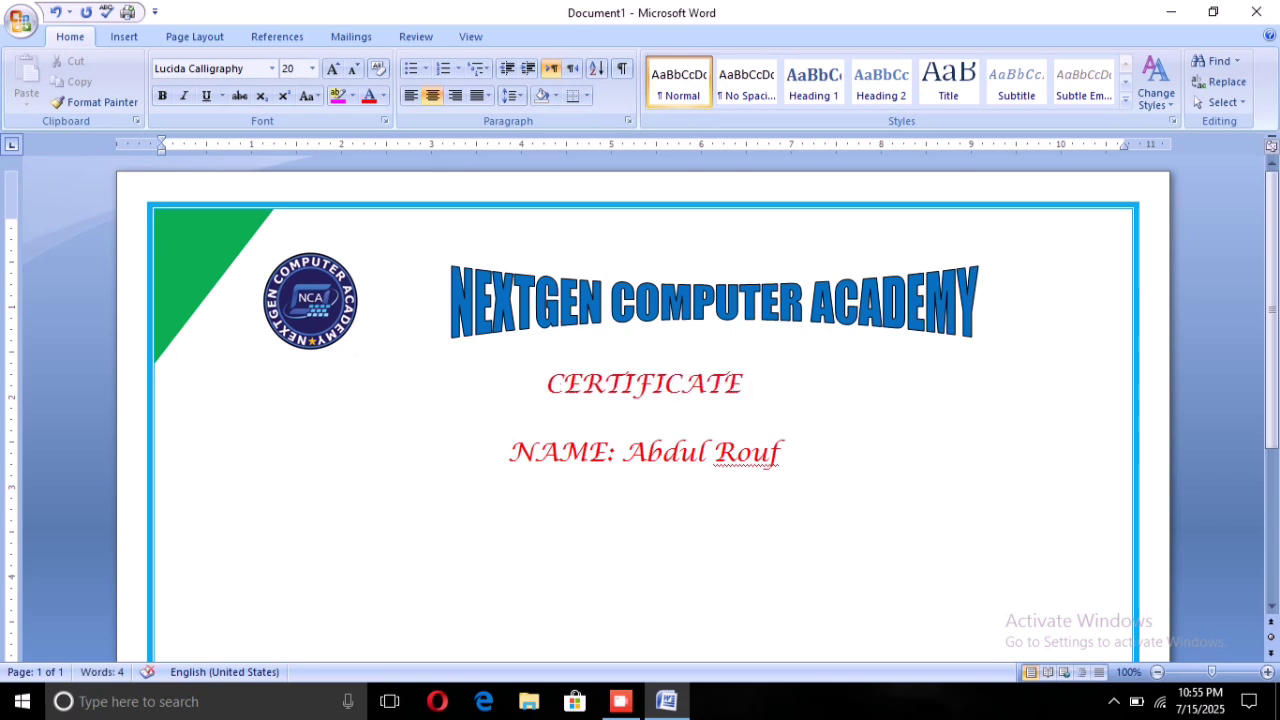
text( OF )
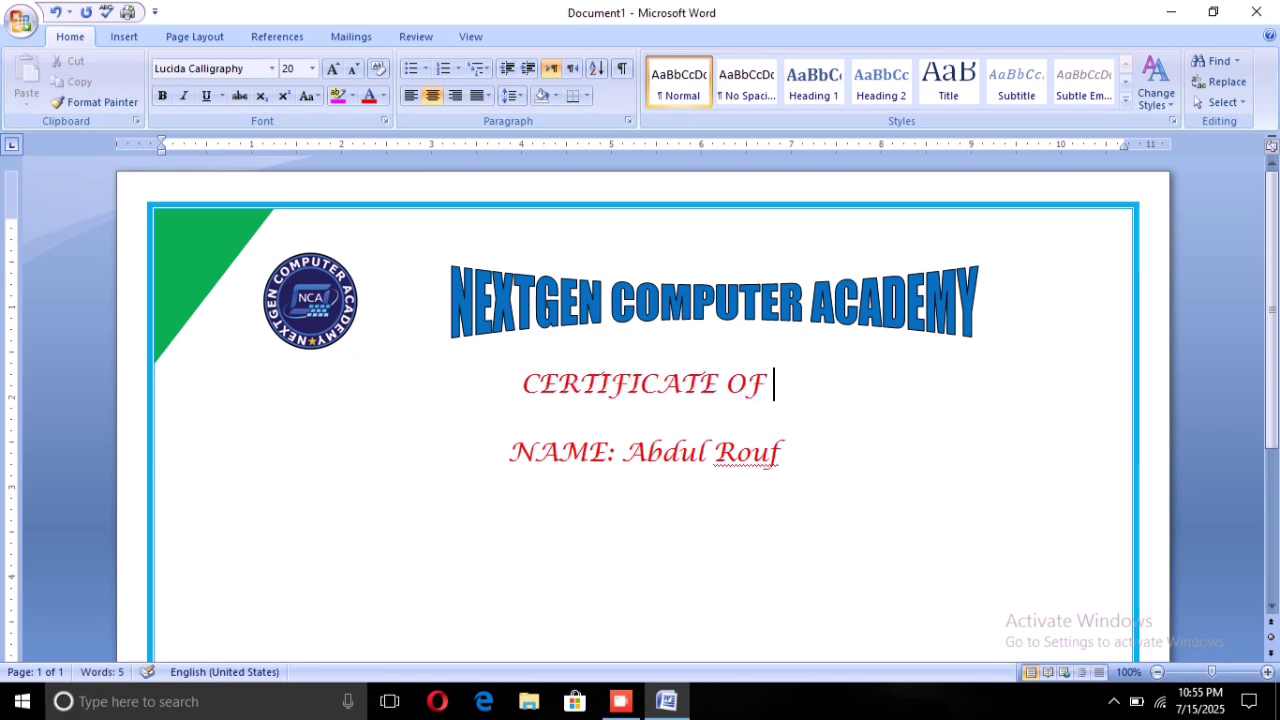
text(ACHIE)
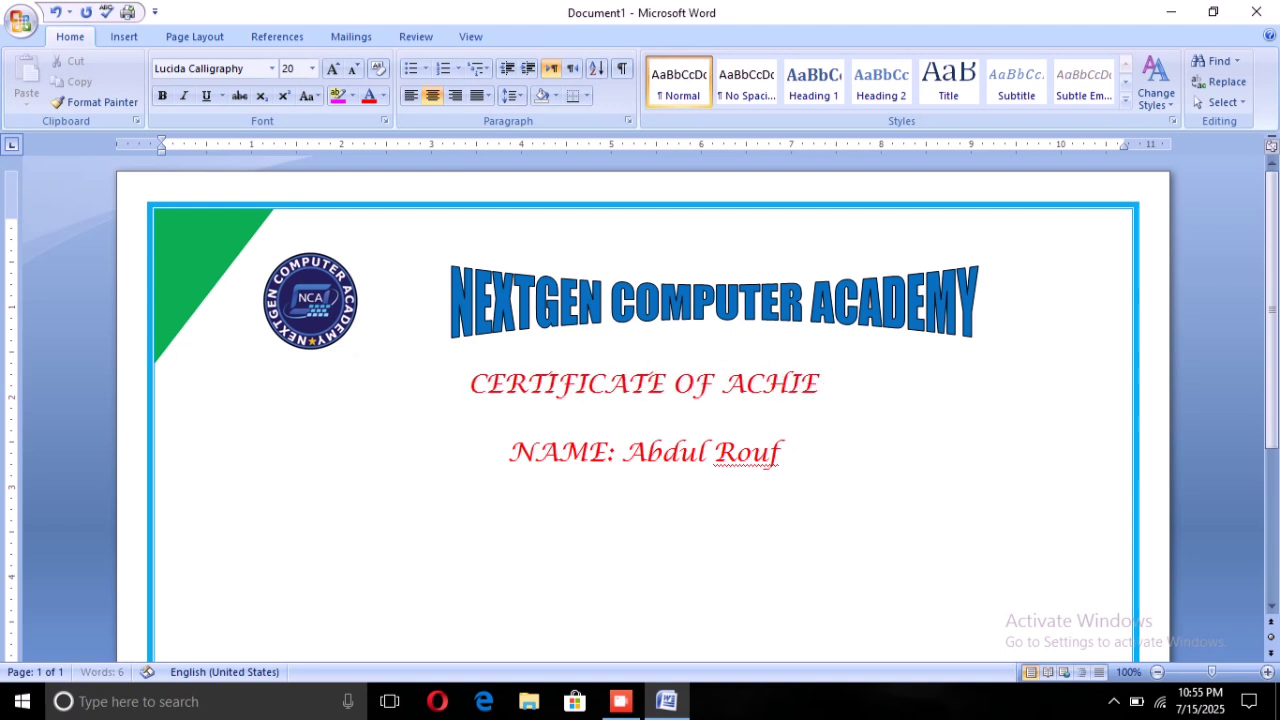
text(VEMENT)
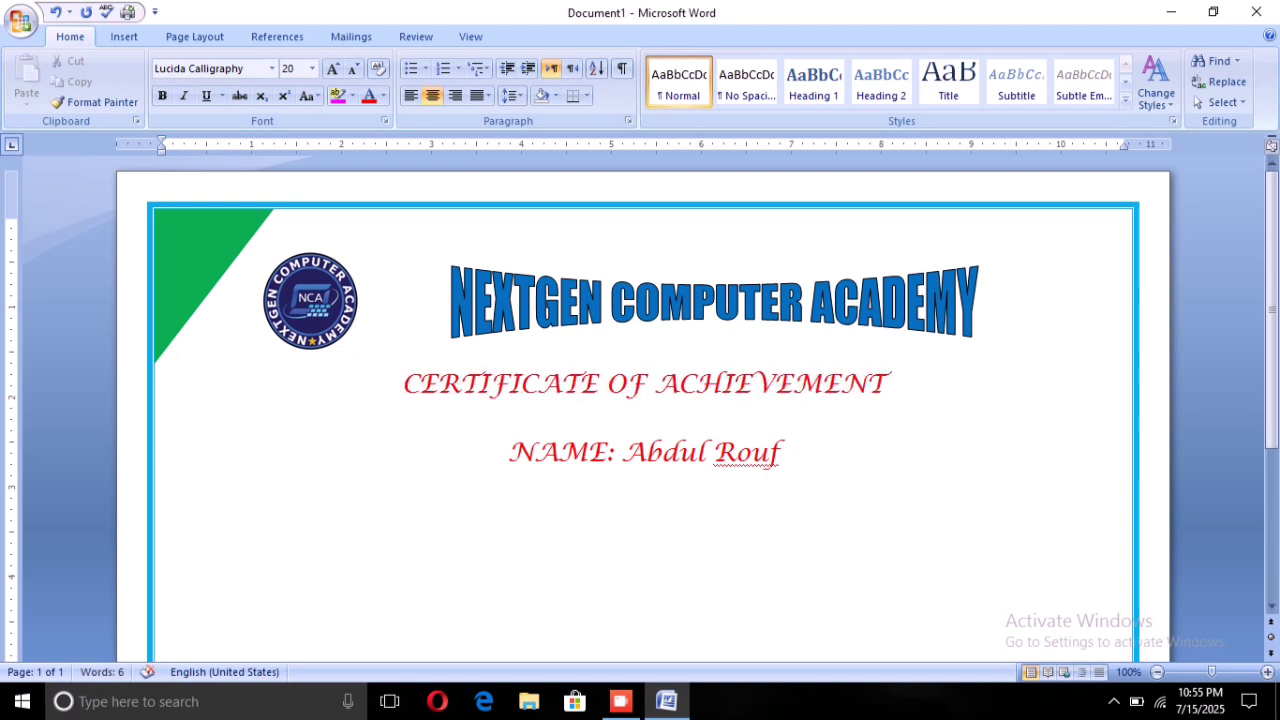
Select the CERTIFICATE OF ACHIEVEMENT line and set its font colour to Automatic black
key(Home)
key(shift+Down)
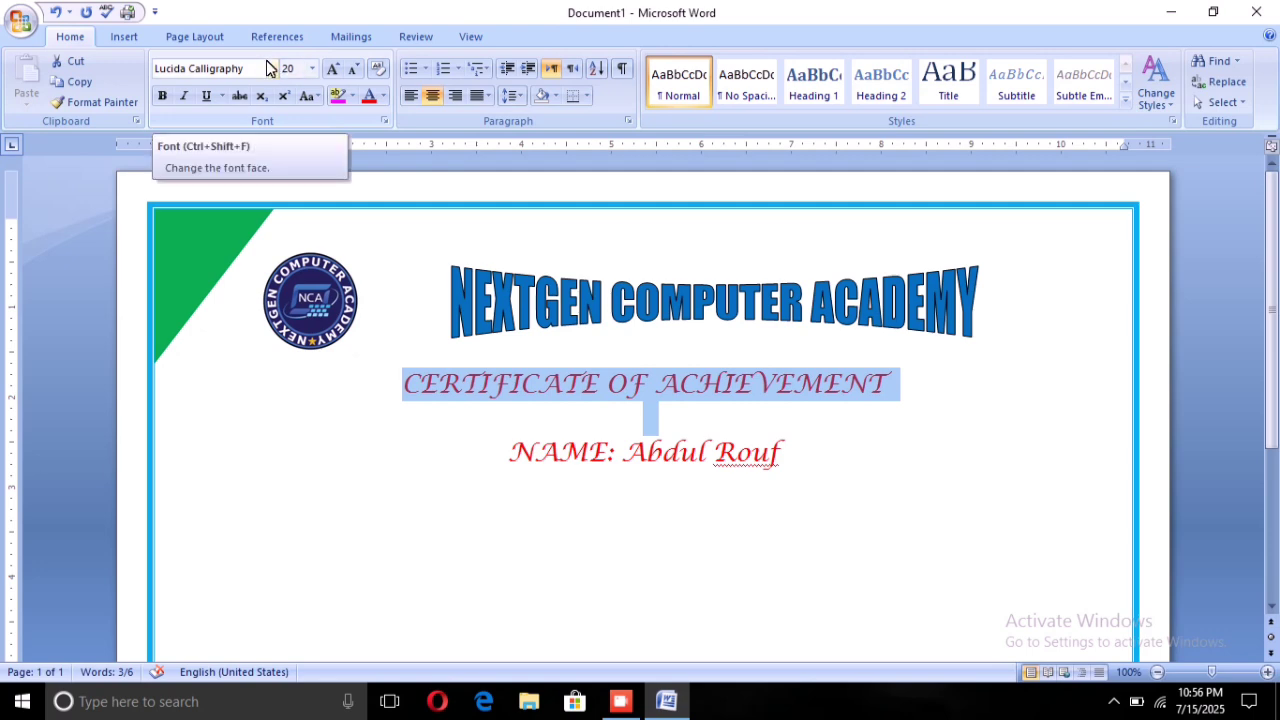
click(369, 95)
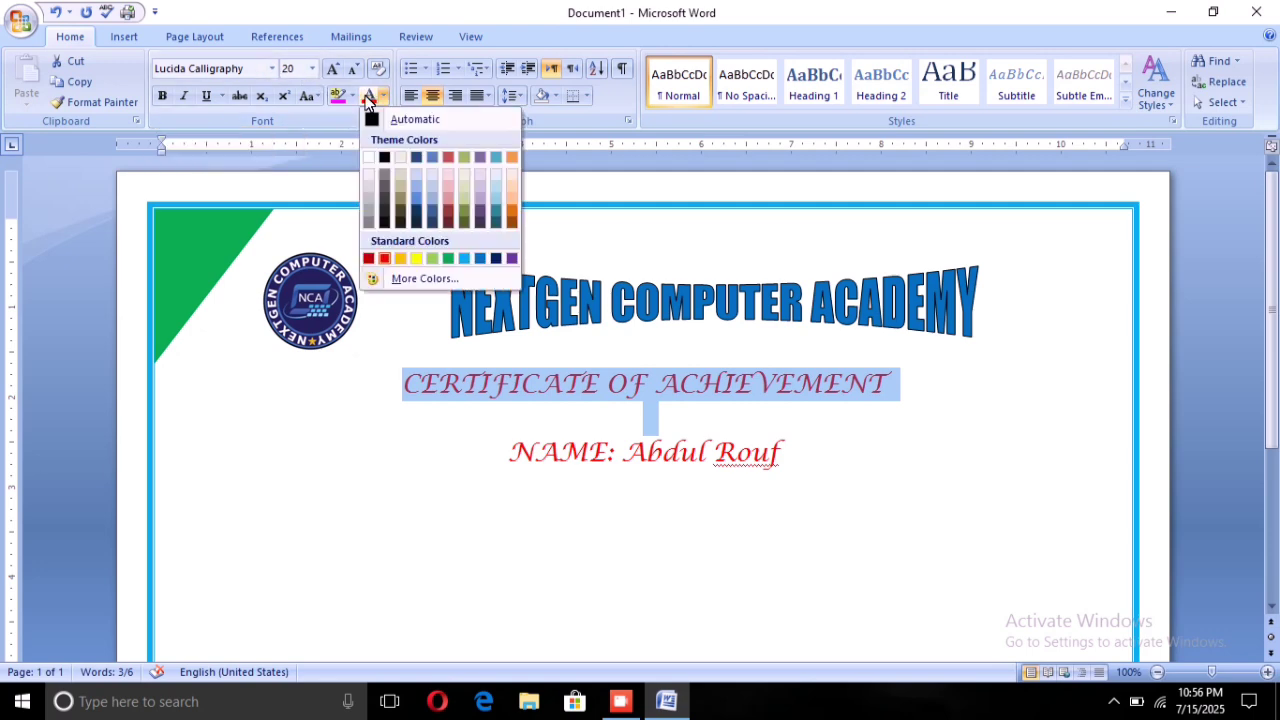
click(357, 108)
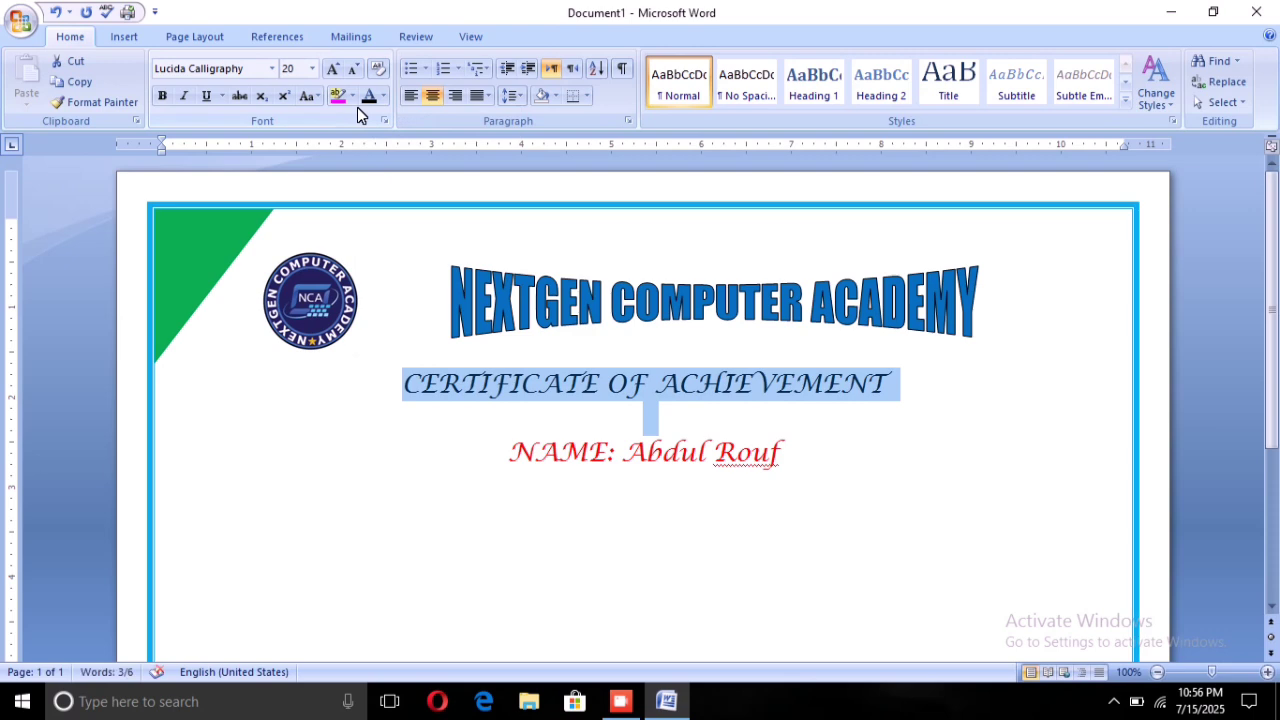
Set the heading in Arial Black, then select the word OF to recolour it
click(311, 68)
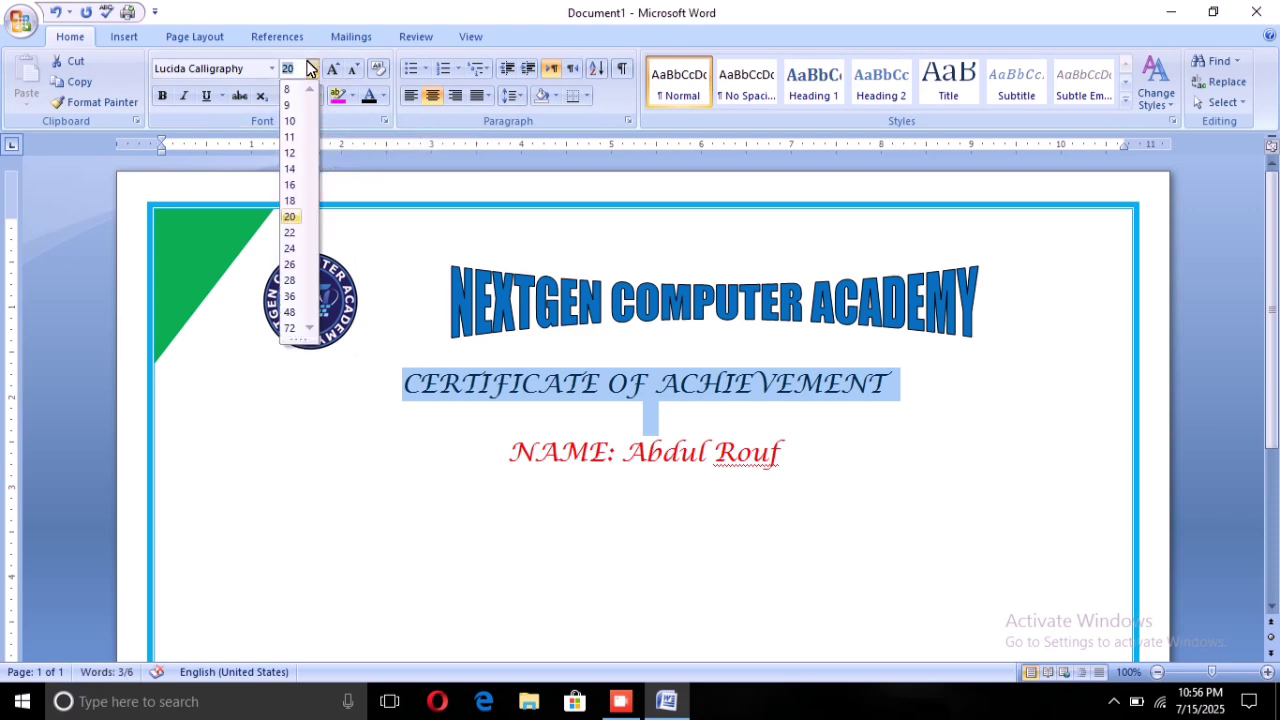
click(263, 67)
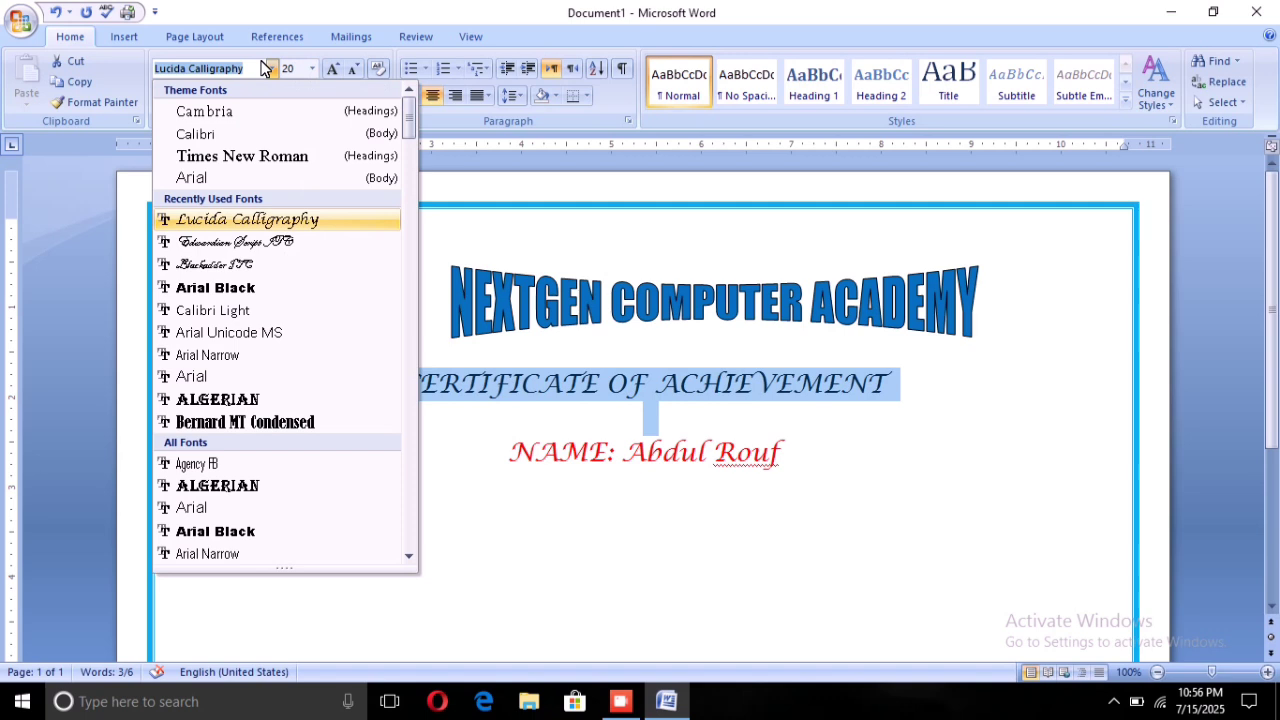
click(234, 287)
click(509, 455)
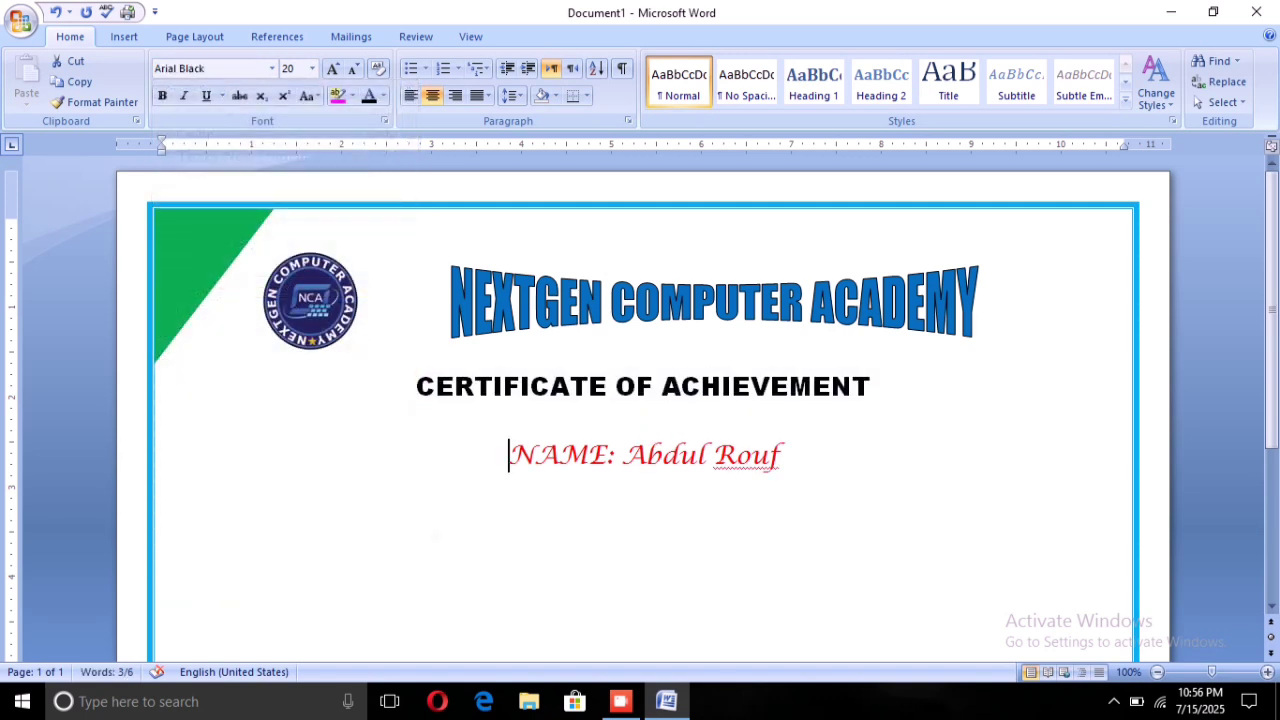
drag(615, 386, 654, 386)
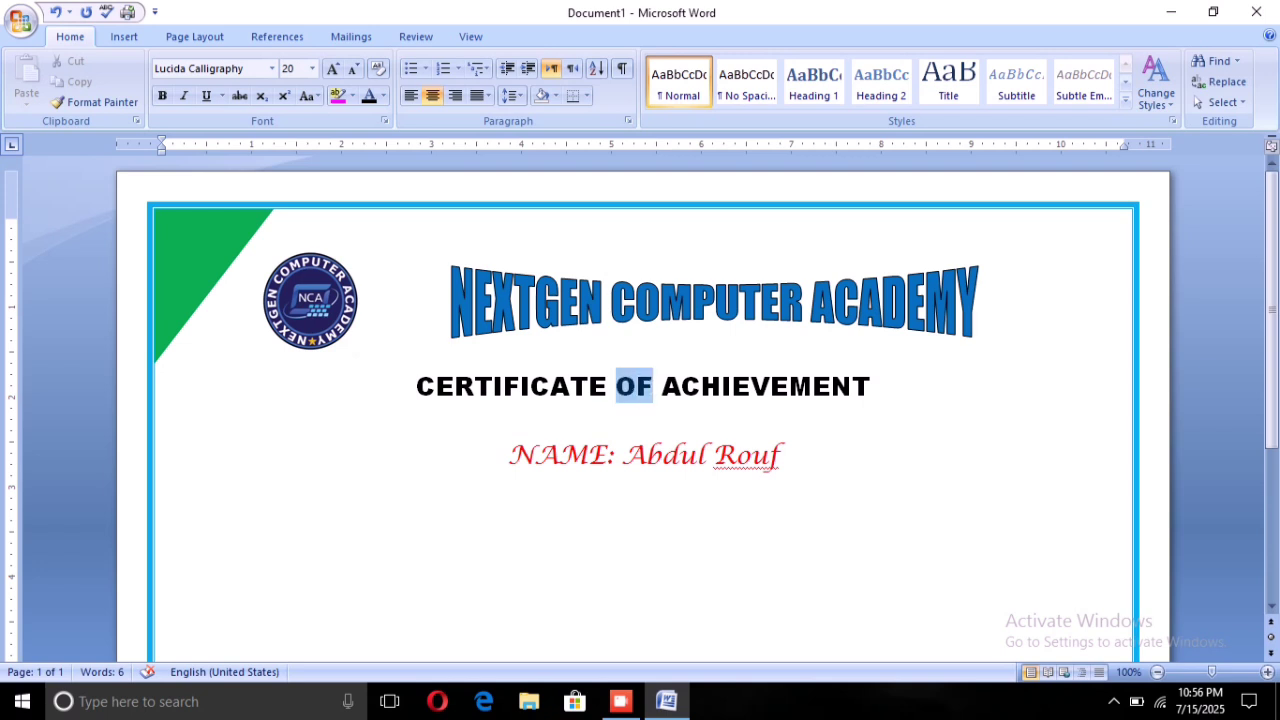
click(383, 96)
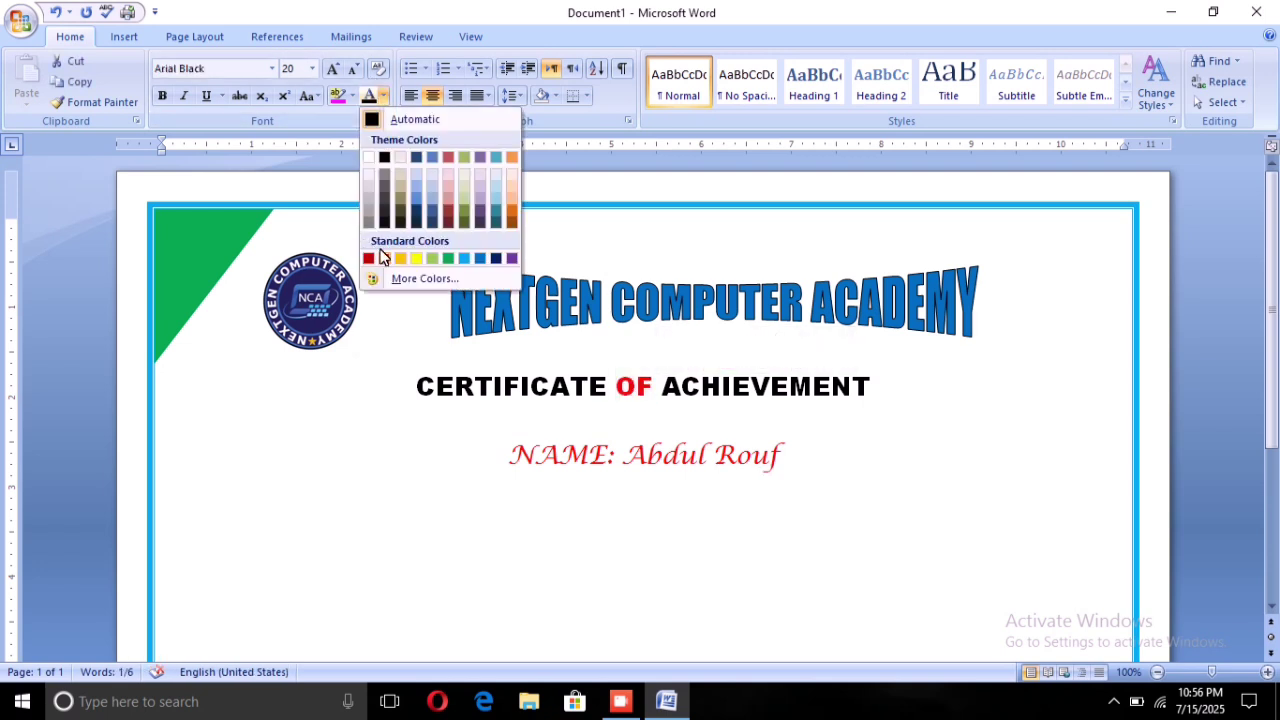